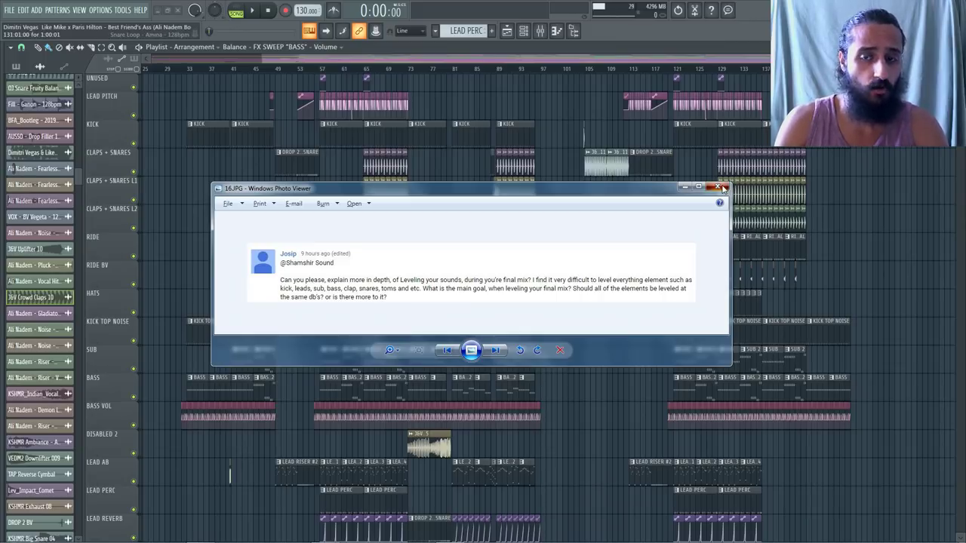
Close the comment image and look over the arrangement's tracks, from the drums down to the FX tracks
{"action": "left_click", "coordinate": [722, 188]}
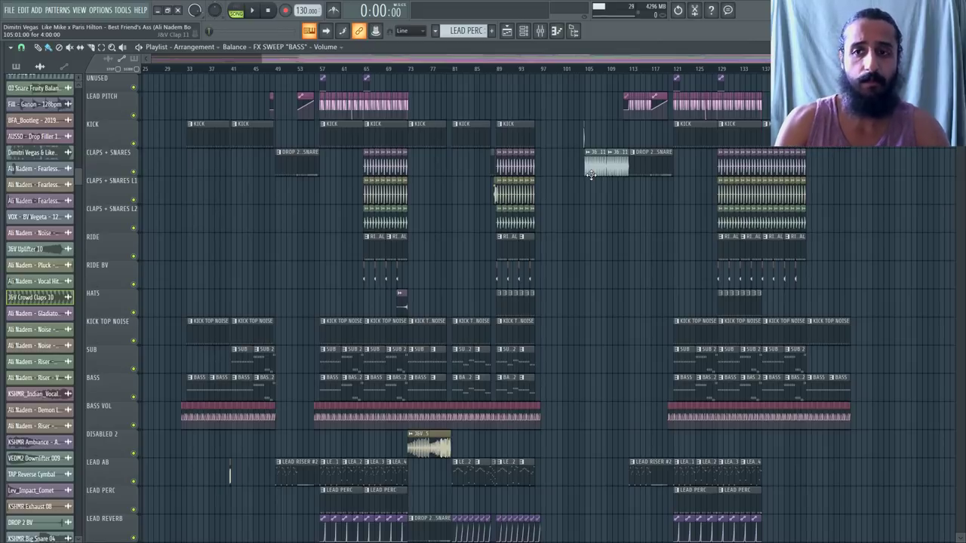
{"action": "scroll", "coordinate": [591, 226], "scroll_direction": "down", "scroll_amount": 10}
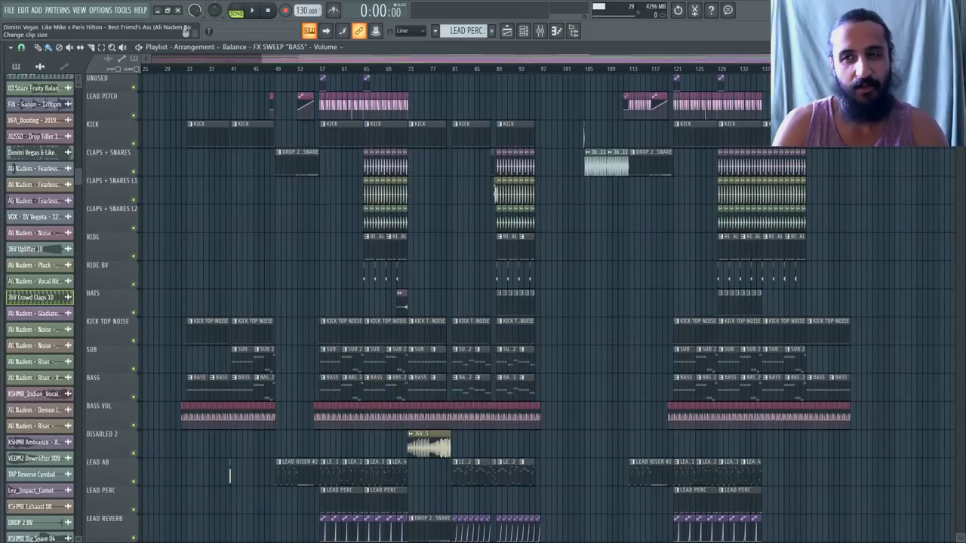
{"action": "scroll", "coordinate": [483, 302], "scroll_direction": "down", "scroll_amount": 3}
{"action": "scroll", "coordinate": [643, 191], "scroll_direction": "up", "scroll_amount": 2}
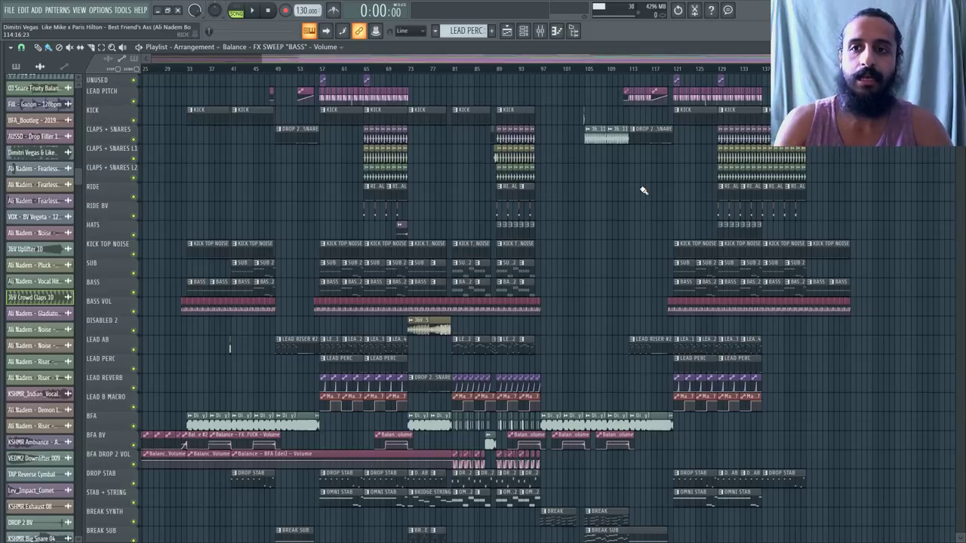
{"action": "scroll", "coordinate": [638, 187], "scroll_direction": "down", "scroll_amount": 6}
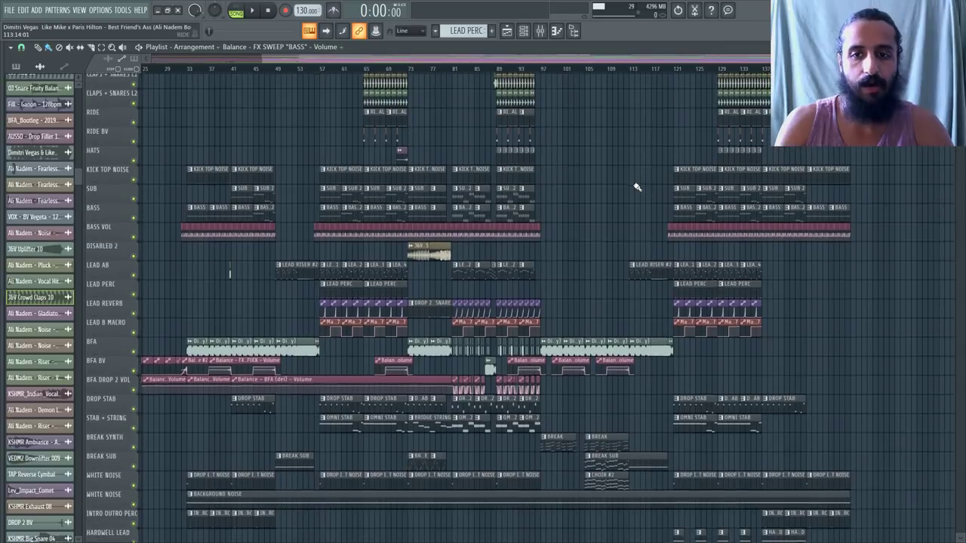
{"action": "scroll", "coordinate": [636, 187], "scroll_direction": "down", "scroll_amount": 1}
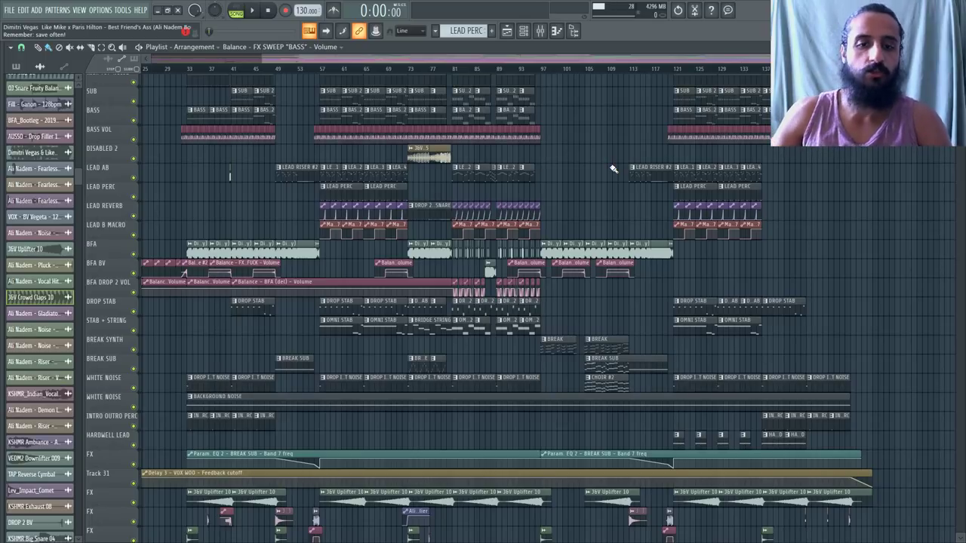
{"action": "scroll", "coordinate": [614, 167], "scroll_direction": "up", "scroll_amount": 4}
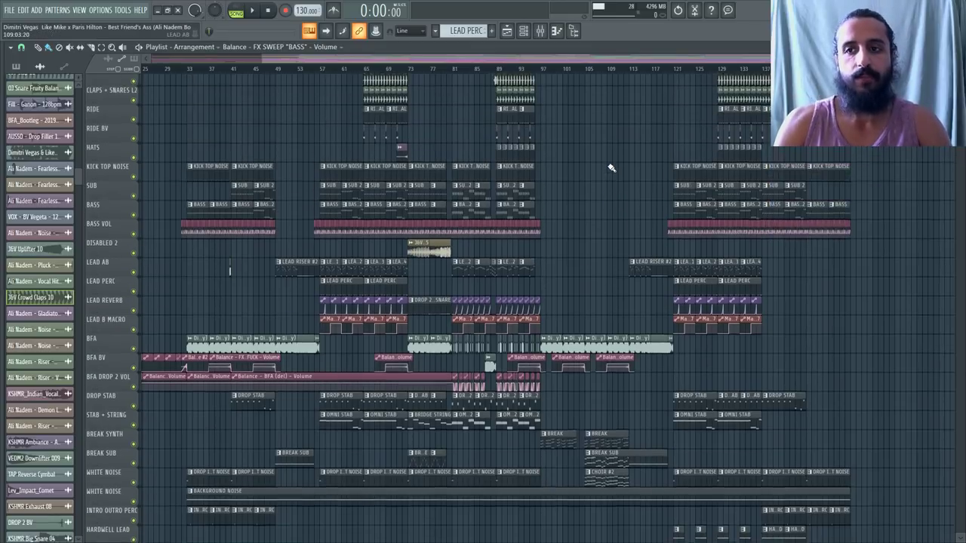
Open the mixer, move it higher over the playlist and inspect the FX WHITE NOISE insert
{"action": "left_click", "coordinate": [542, 30]}
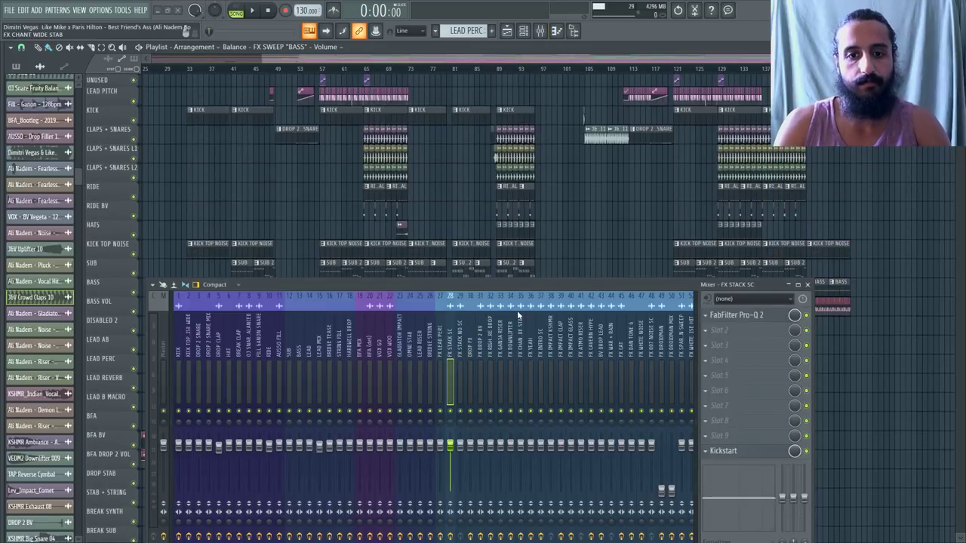
{"action": "left_click_drag", "start_coordinate": [517, 282], "coordinate": [526, 243]}
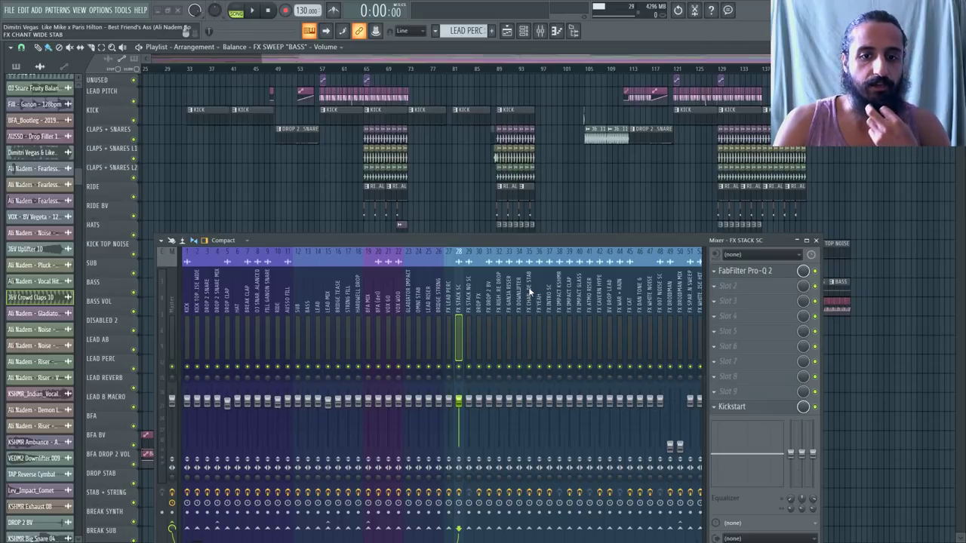
{"action": "left_click", "coordinate": [691, 292]}
{"action": "left_click", "coordinate": [650, 294]}
{"action": "left_click", "coordinate": [661, 295]}
{"action": "left_click", "coordinate": [650, 294]}
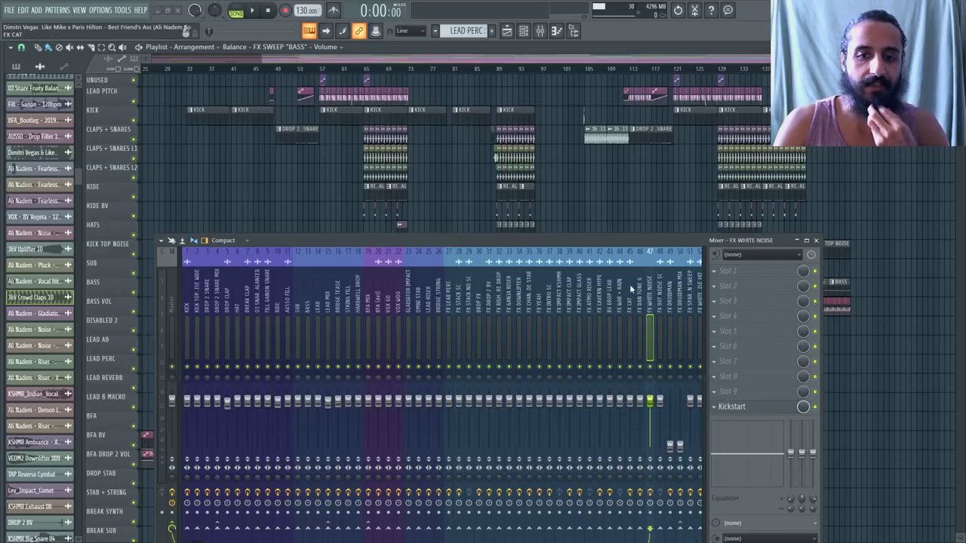
Inspect the FX WAR + RAIN and FX DAN TONE G inserts, then sweep the selection back to the KICK insert
{"action": "left_click", "coordinate": [620, 289]}
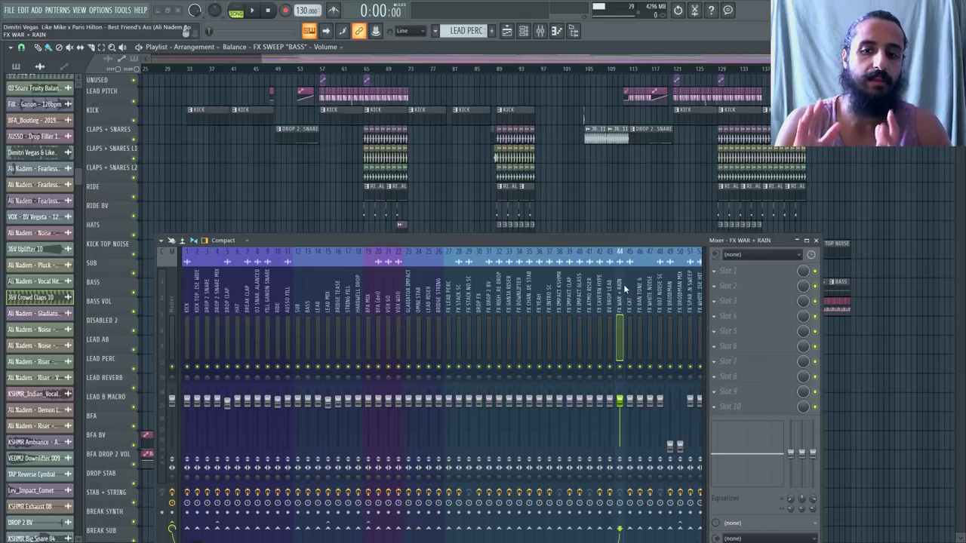
{"action": "left_click", "coordinate": [637, 288]}
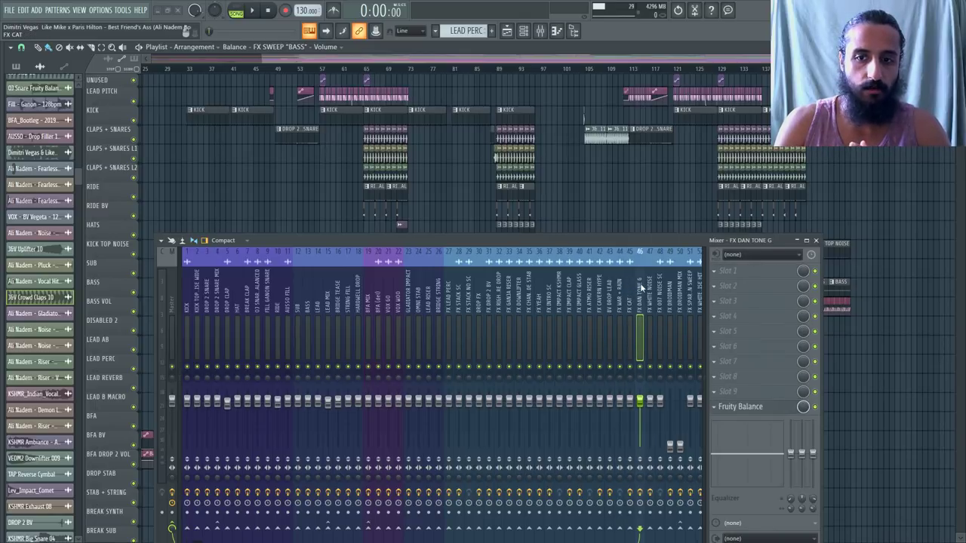
{"action": "left_click_drag", "start_coordinate": [640, 283], "coordinate": [188, 278]}
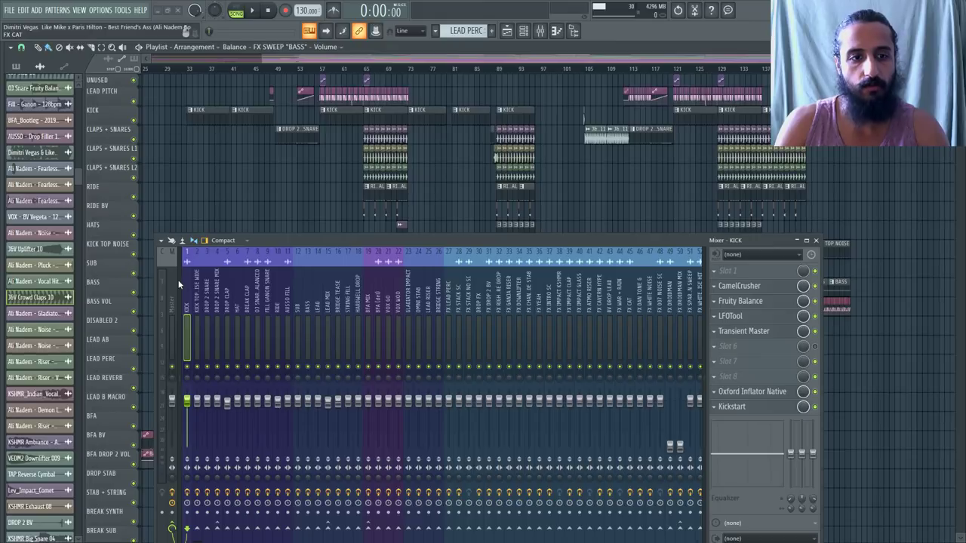
{"action": "left_click", "coordinate": [378, 315]}
{"action": "left_click_drag", "start_coordinate": [378, 315], "coordinate": [145, 275]}
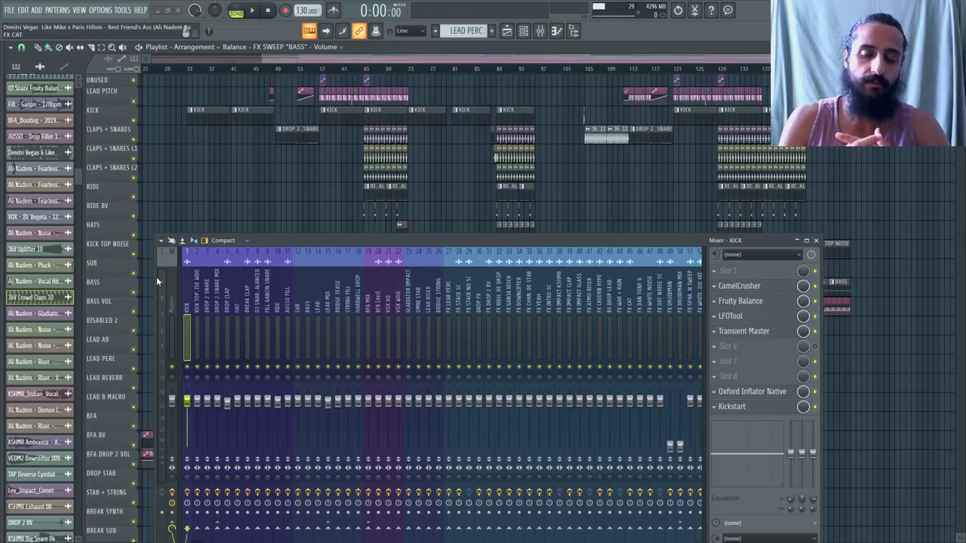
Open the J&V Clap 11 sample's levels adjustment settings with the channel rack shown alongside
{"action": "double_click", "coordinate": [607, 135]}
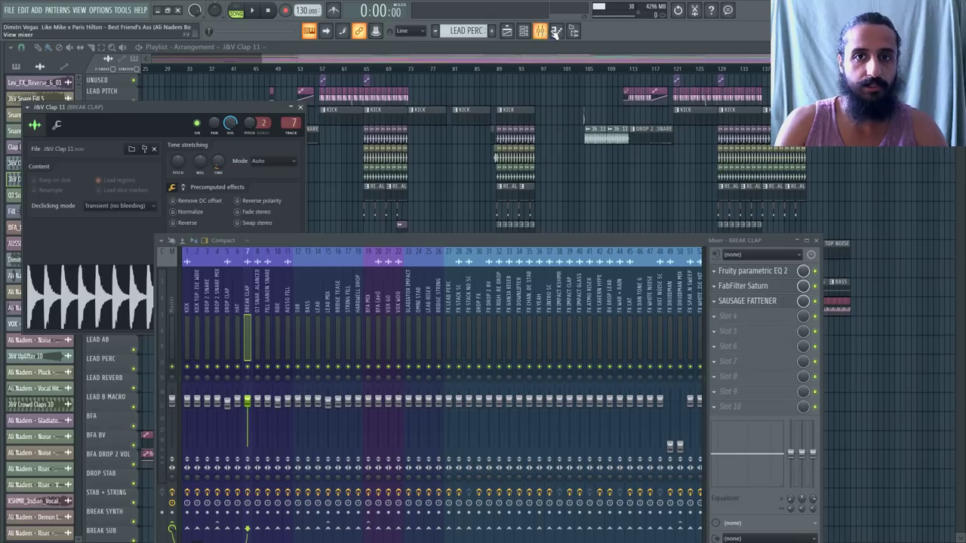
{"action": "left_click", "coordinate": [527, 32]}
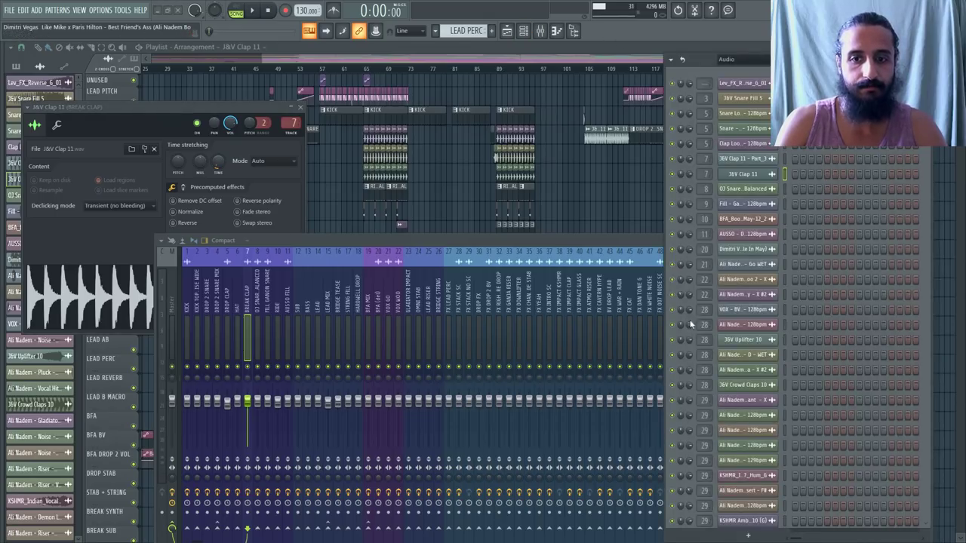
{"action": "left_click", "coordinate": [65, 126]}
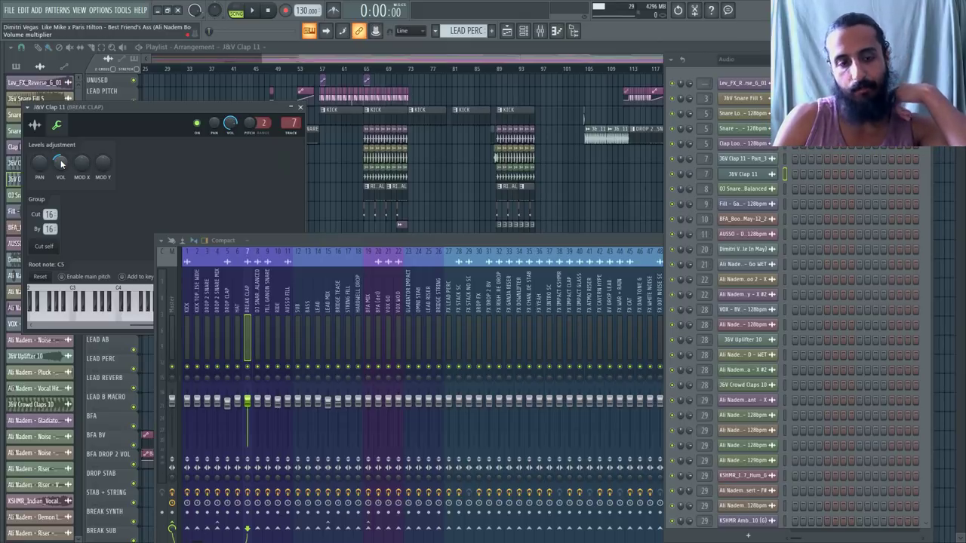
Browse the FX inserts and open FabFilter Pro-Q 2 on FX GANJA RISER, with the mixer moved off its curve
{"action": "left_click_drag", "start_coordinate": [443, 310], "coordinate": [585, 309]}
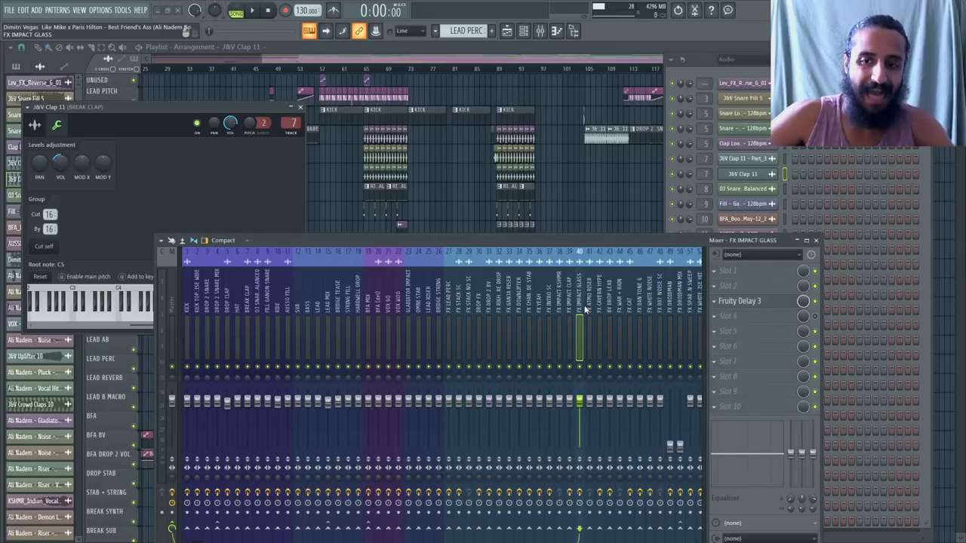
{"action": "left_click_drag", "start_coordinate": [584, 309], "coordinate": [528, 302]}
{"action": "left_click", "coordinate": [518, 305]}
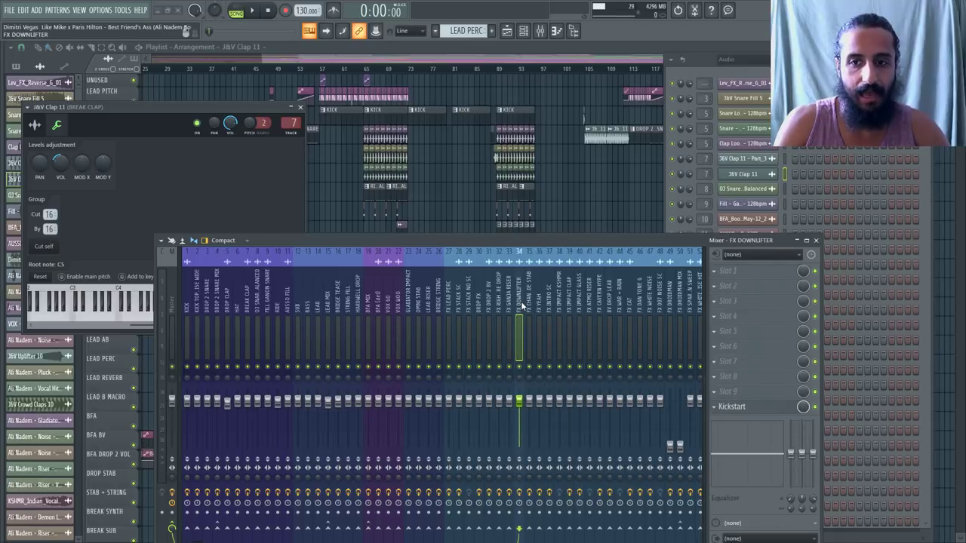
{"action": "left_click", "coordinate": [510, 305]}
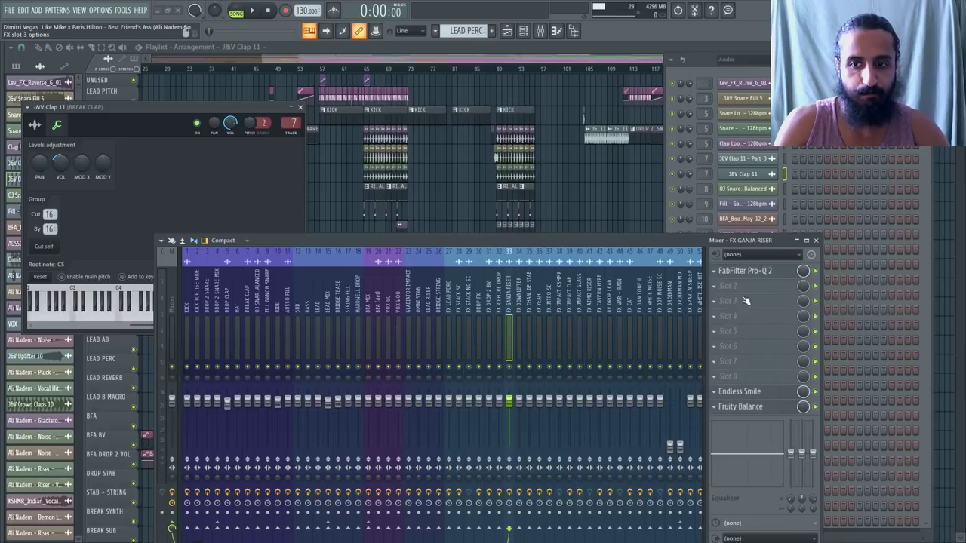
{"action": "left_click", "coordinate": [761, 274]}
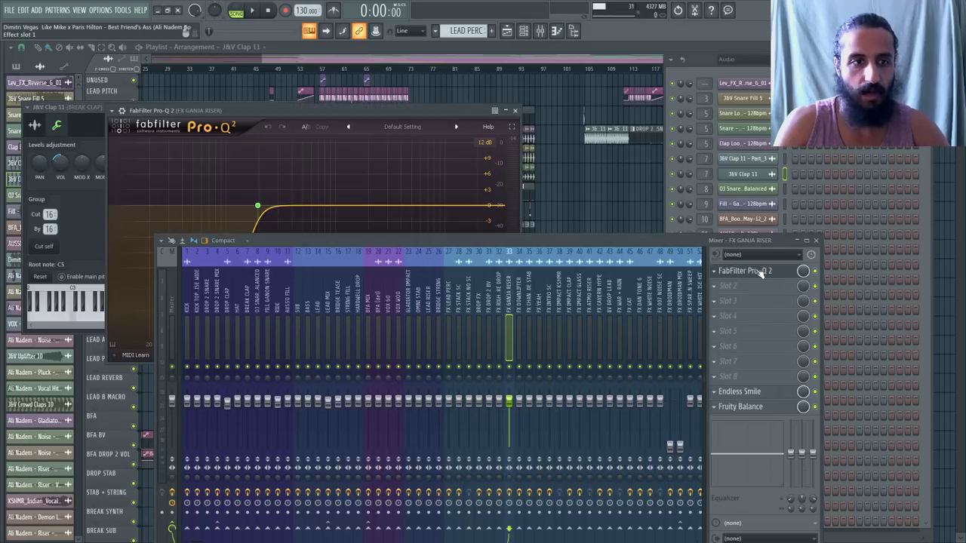
{"action": "left_click_drag", "start_coordinate": [476, 250], "coordinate": [444, 291]}
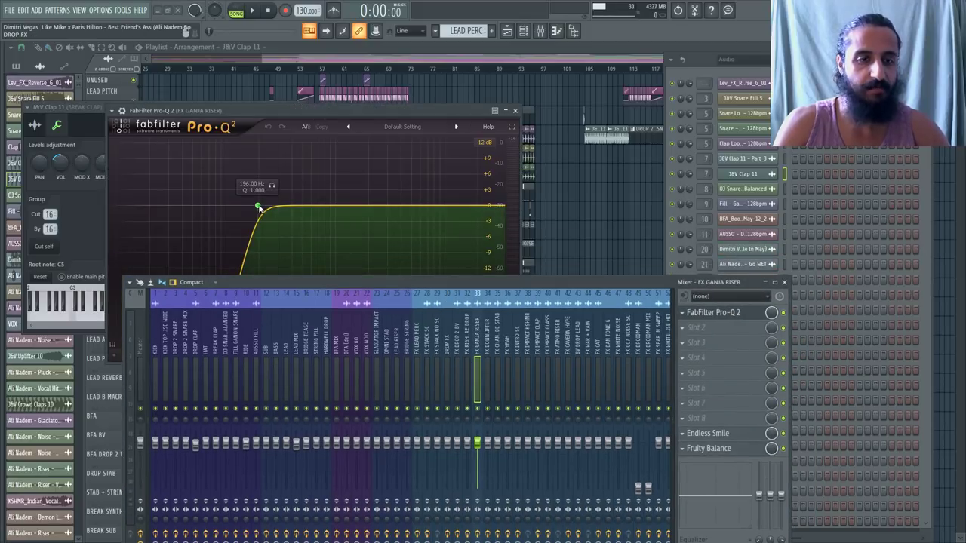
Check the effect chains of the mixer inserts from FX RIGHT BEFORE DROP back to FX STACK SC
{"action": "left_click", "coordinate": [465, 343]}
{"action": "left_click", "coordinate": [457, 342]}
{"action": "left_click", "coordinate": [448, 340]}
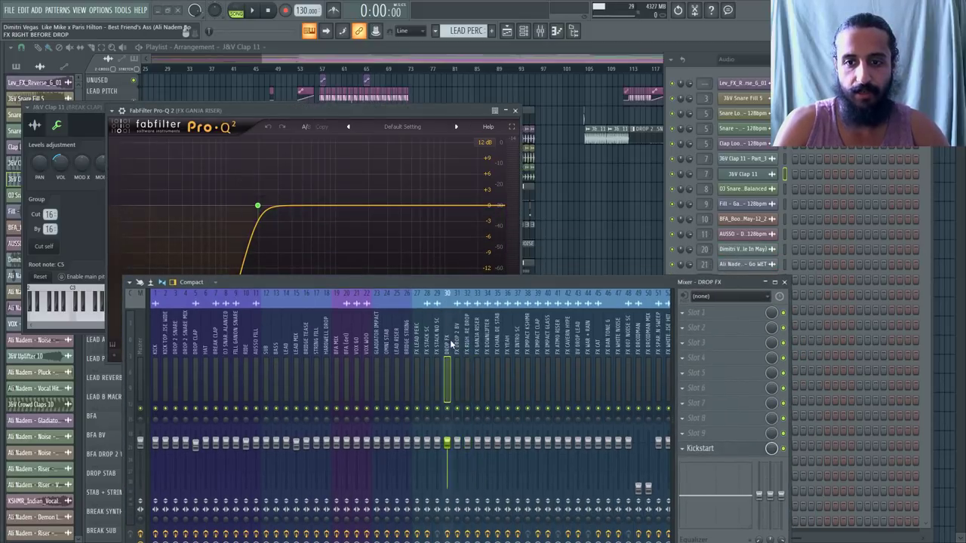
{"action": "left_click", "coordinate": [436, 340]}
{"action": "left_click", "coordinate": [426, 342]}
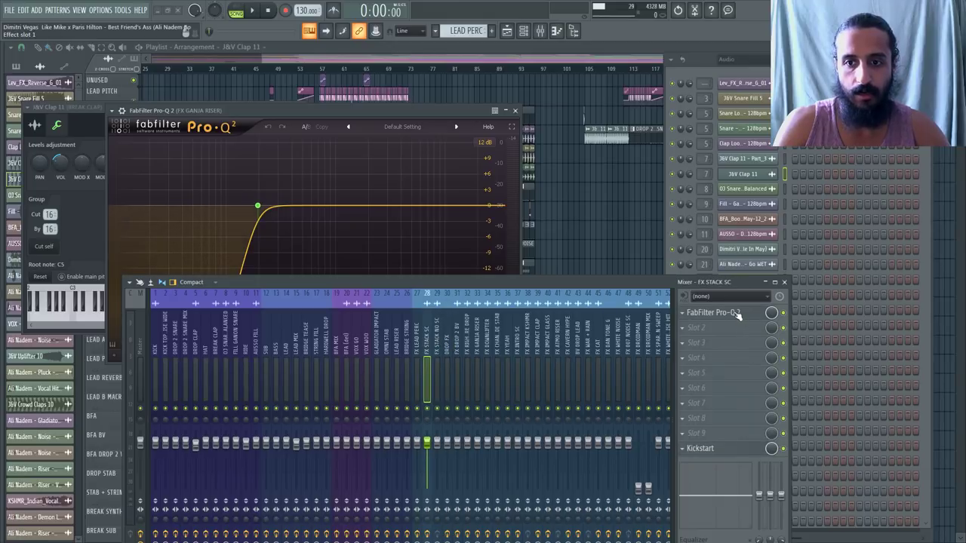
Open FabFilter Pro-Q 2 and both Fruity parametric EQ 2 instances on FX YEAH and spread them out to compare their curves
{"action": "left_click", "coordinate": [537, 352]}
{"action": "left_click", "coordinate": [527, 352]}
{"action": "left_click", "coordinate": [517, 352]}
{"action": "left_click", "coordinate": [508, 351]}
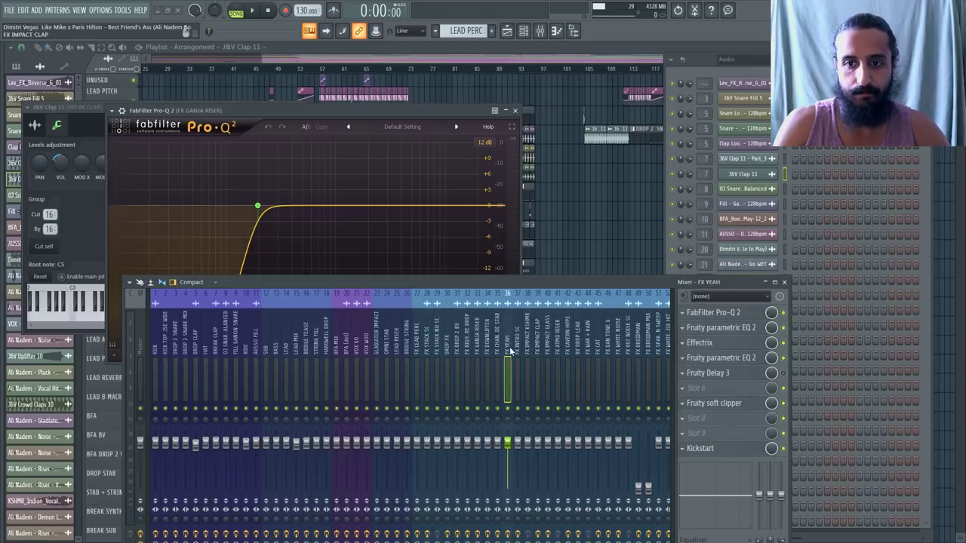
{"action": "left_click", "coordinate": [720, 312]}
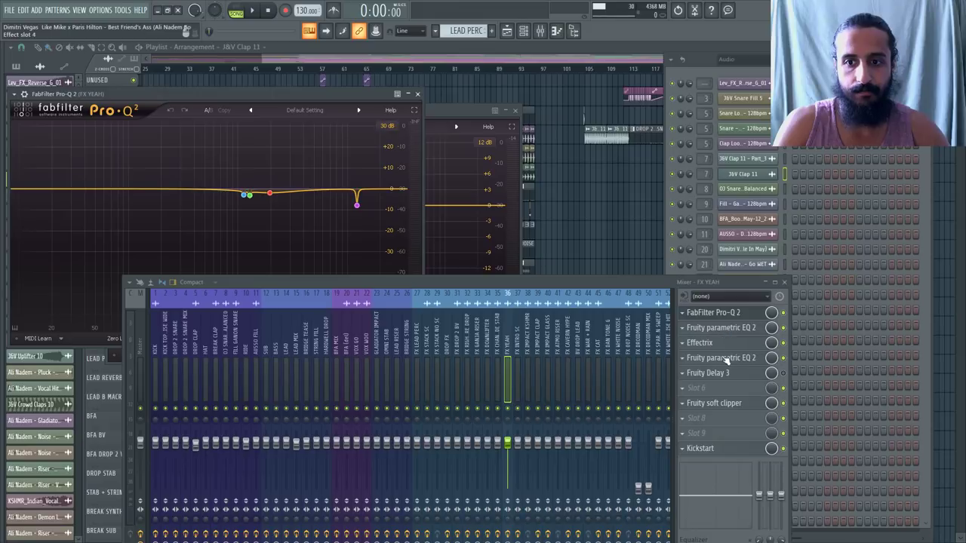
{"action": "left_click", "coordinate": [721, 333]}
{"action": "left_click", "coordinate": [726, 359]}
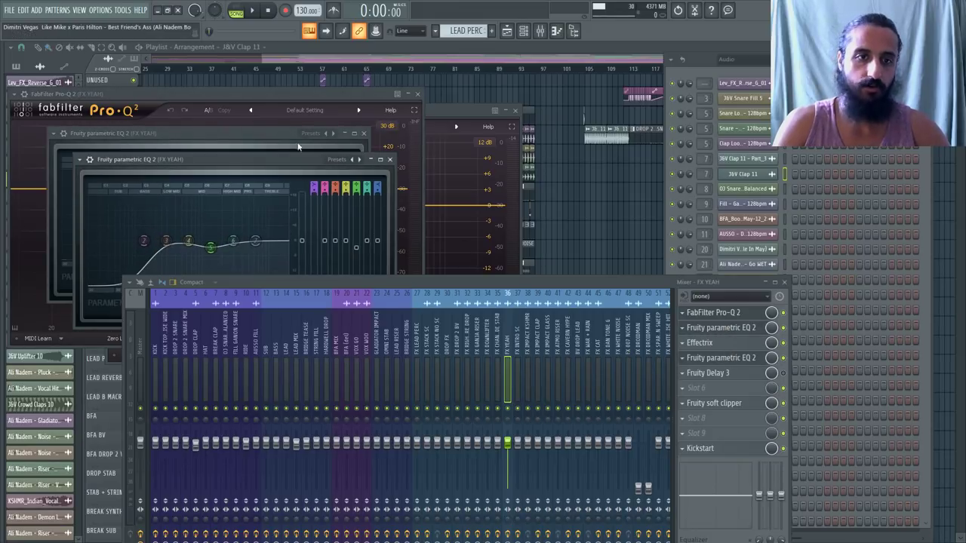
{"action": "left_click_drag", "start_coordinate": [266, 157], "coordinate": [492, 93]}
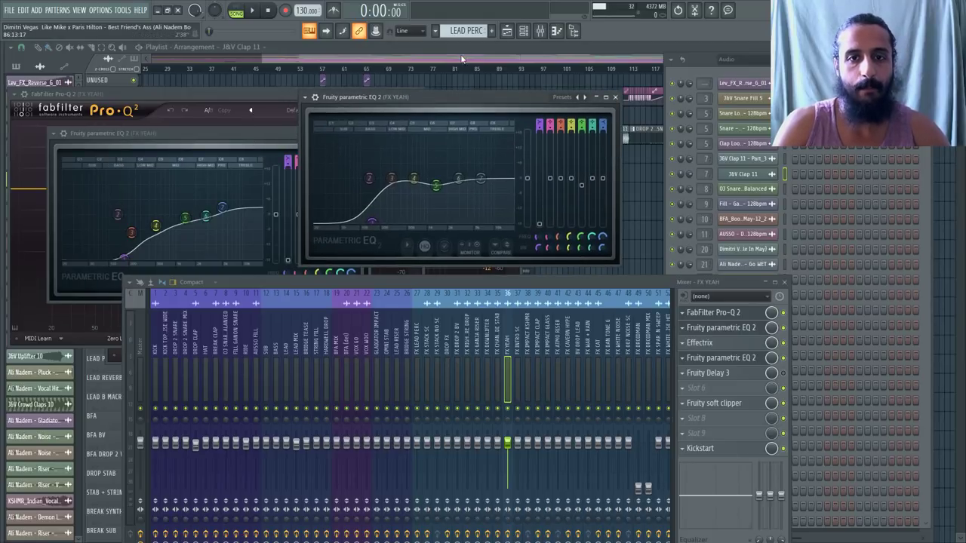
Place the song position at the start of the drop at bar 57 in the playlist
{"action": "left_click_drag", "start_coordinate": [462, 58], "coordinate": [573, 45]}
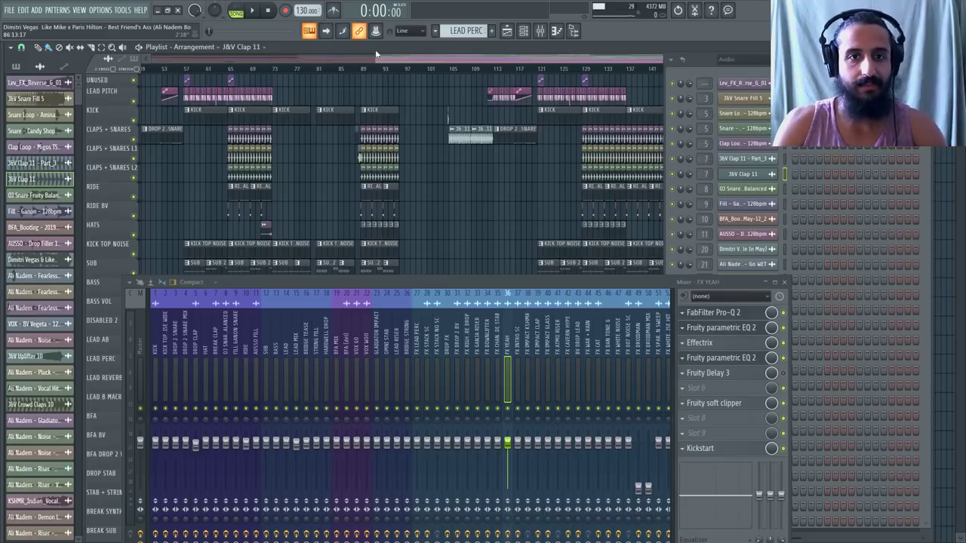
{"action": "left_click", "coordinate": [185, 69]}
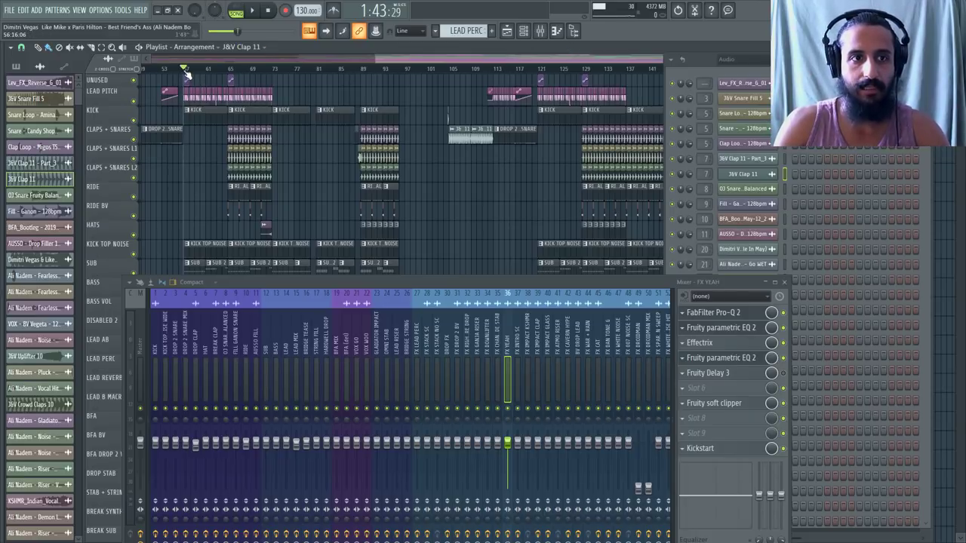
{"action": "scroll", "coordinate": [113, 142], "scroll_direction": "up", "scroll_amount": 4}
{"action": "scroll", "coordinate": [170, 143], "scroll_direction": "down", "scroll_amount": 3}
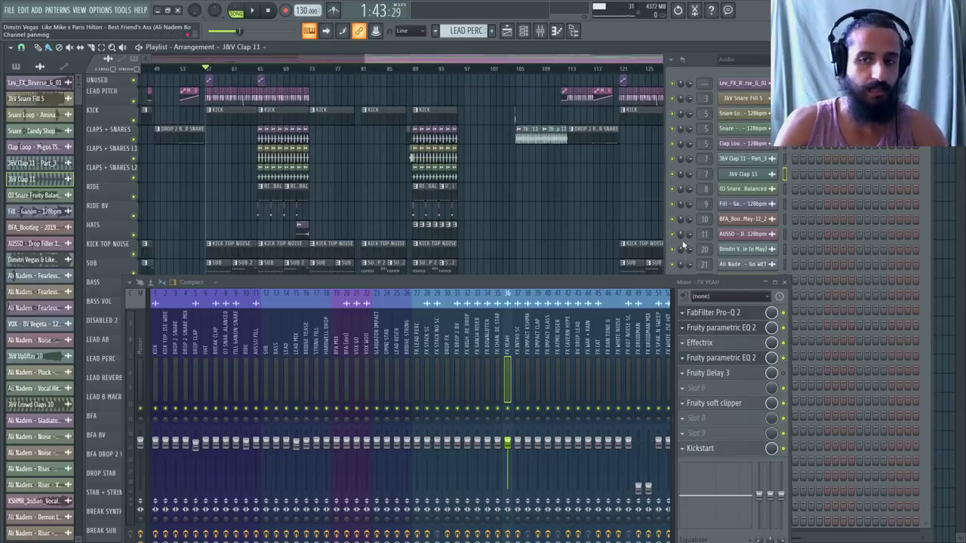
Hide the channel rack, then move and widen the mixer to show all the named inserts
{"action": "left_click", "coordinate": [524, 31]}
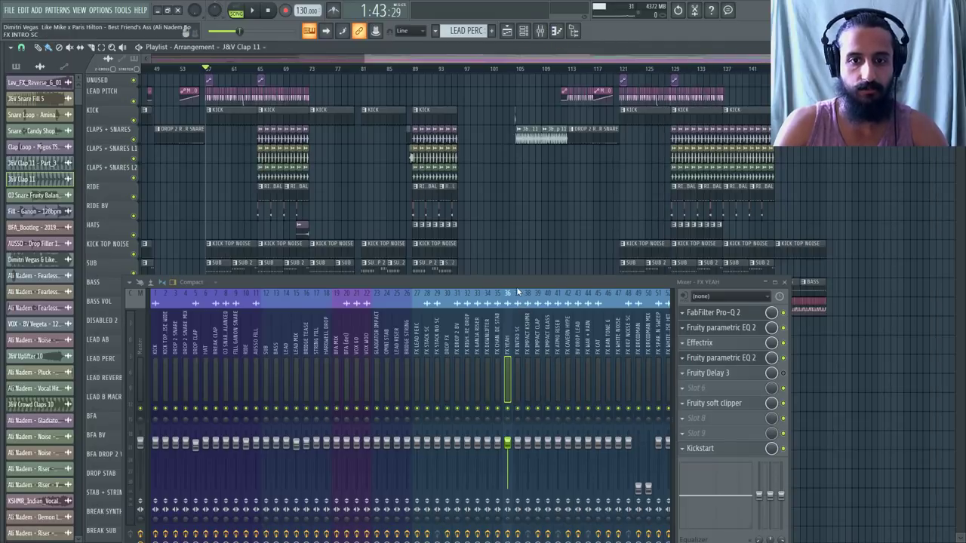
{"action": "left_click_drag", "start_coordinate": [516, 287], "coordinate": [497, 160]}
{"action": "left_click_drag", "start_coordinate": [770, 197], "coordinate": [961, 202]}
{"action": "left_click_drag", "start_coordinate": [762, 157], "coordinate": [607, 160]}
Play the drop and compare the playback levels of the KICK, SUB, BASS, LEAD and LEAD MIX inserts
{"action": "key", "text": "space"}
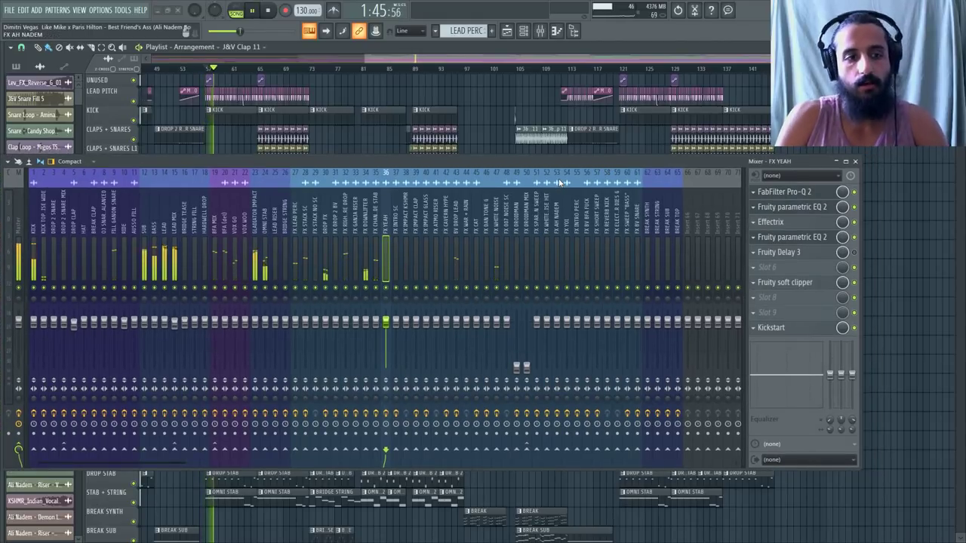
{"action": "left_click", "coordinate": [31, 189]}
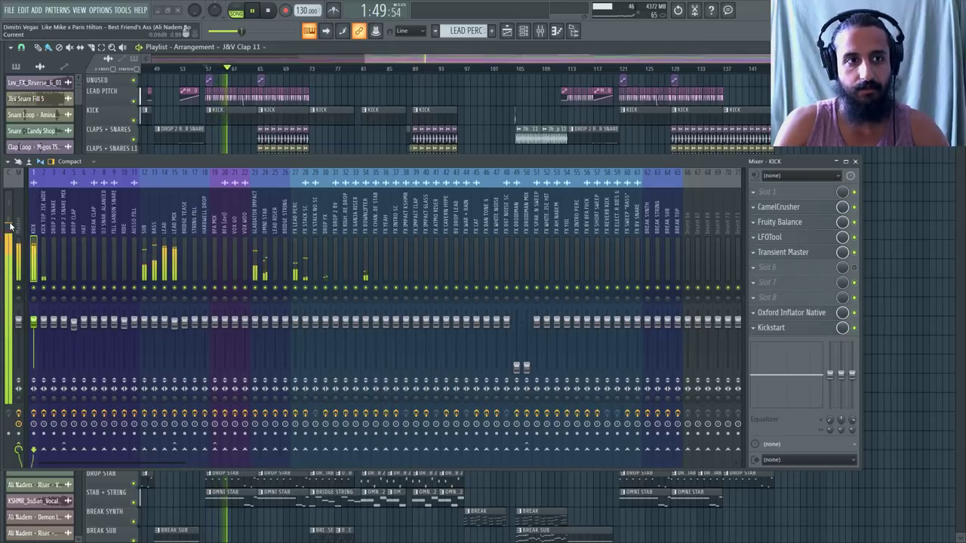
{"action": "left_click", "coordinate": [146, 226]}
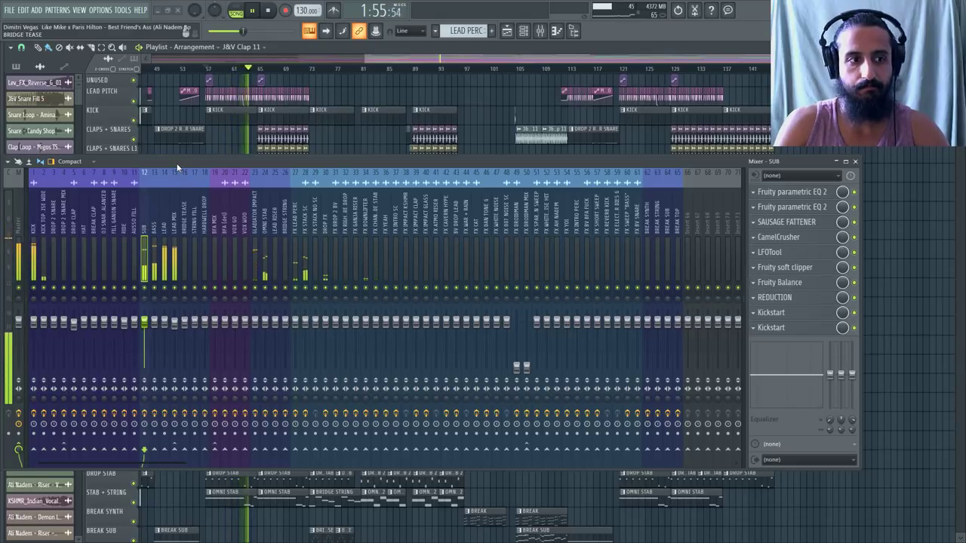
{"action": "left_click", "coordinate": [154, 212]}
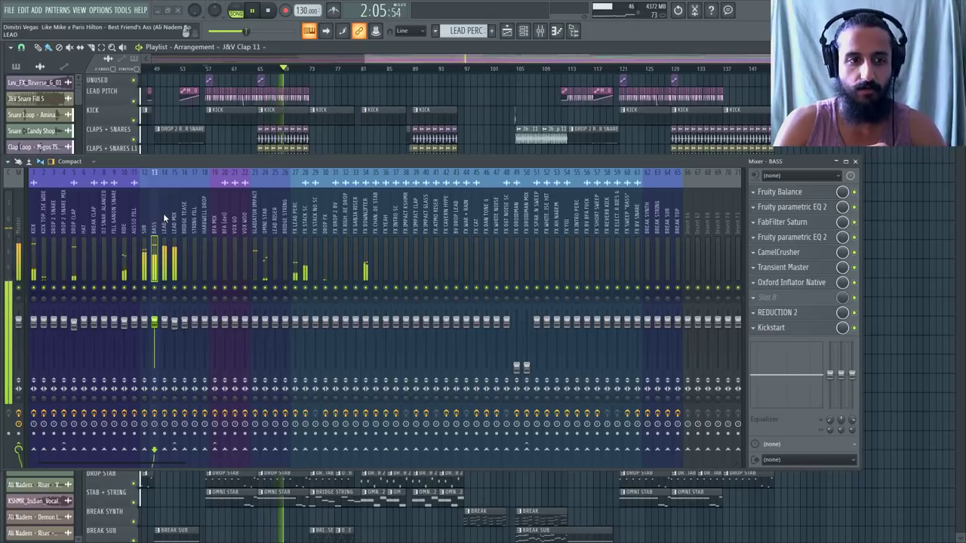
{"action": "left_click", "coordinate": [163, 213]}
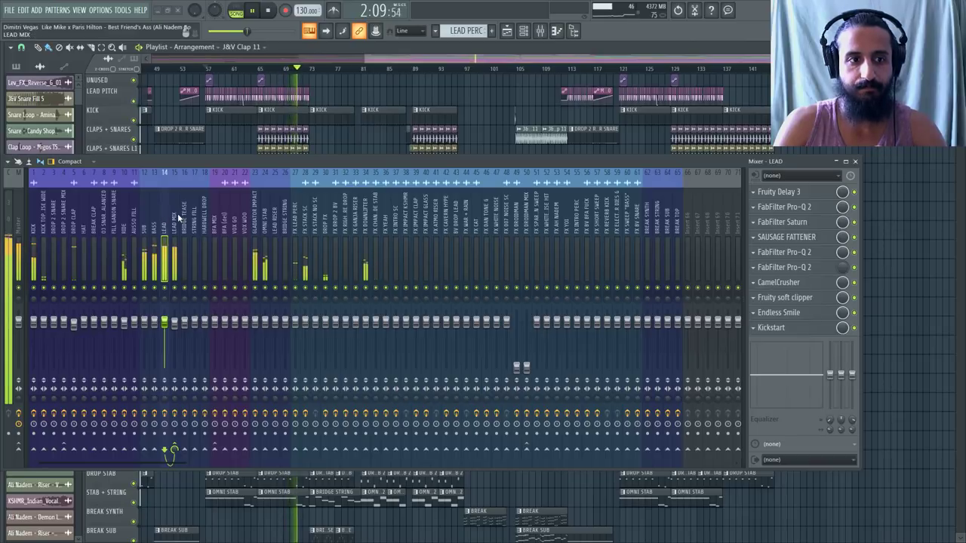
{"action": "left_click", "coordinate": [174, 217]}
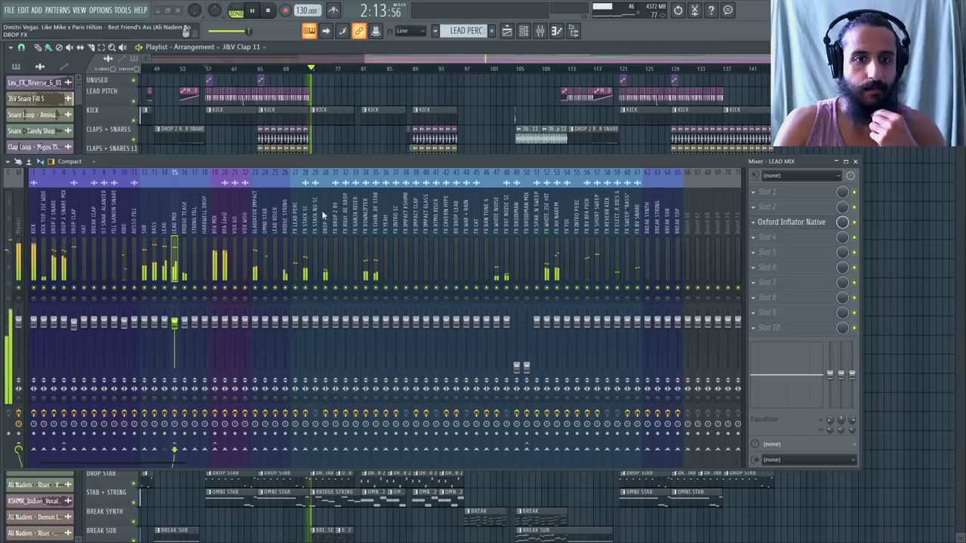
Check the playback levels of the FX inserts, including FX 007 NOISE SC and FX DOWNLIFTER
{"action": "left_click_drag", "start_coordinate": [286, 211], "coordinate": [506, 205]}
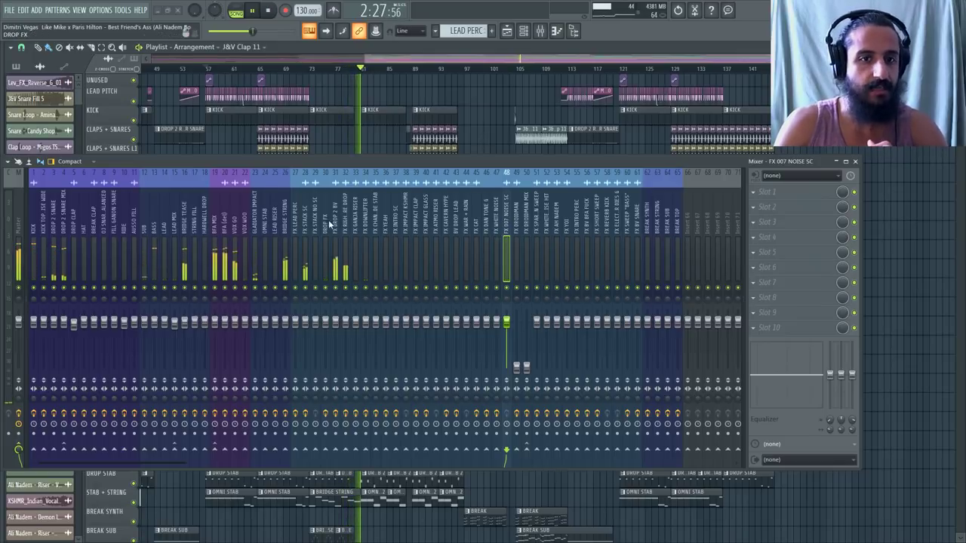
{"action": "left_click", "coordinate": [376, 218]}
{"action": "left_click", "coordinate": [368, 218]}
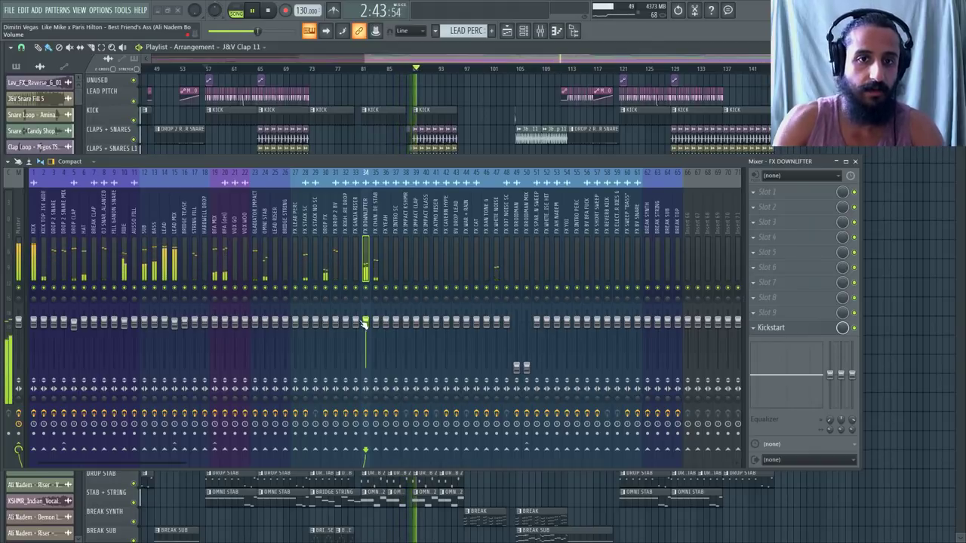
Open the J&V Clap 11 channel settings to view its levels adjustment, then close them
{"action": "left_click", "coordinate": [522, 135]}
{"action": "left_click_drag", "start_coordinate": [175, 109], "coordinate": [301, 76]}
{"action": "left_click", "coordinate": [185, 91]}
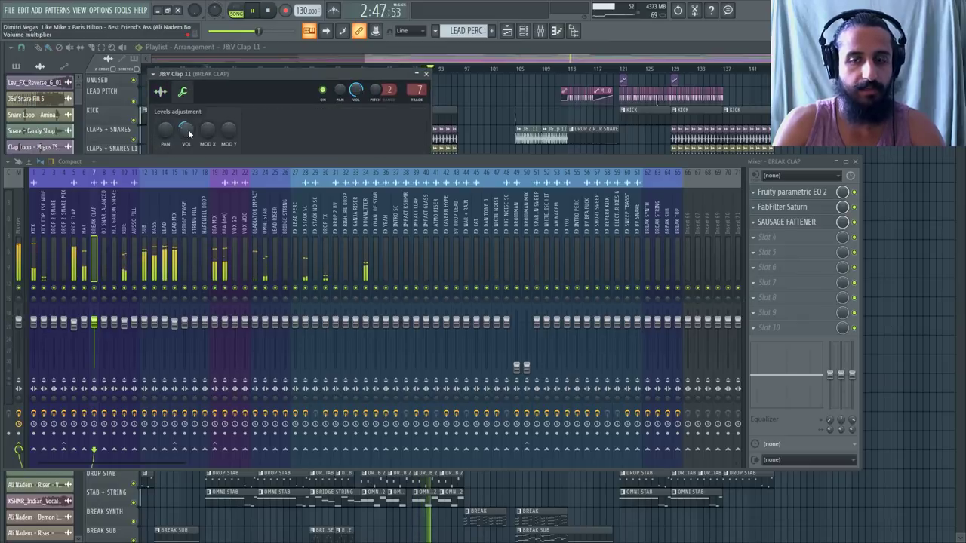
{"action": "left_click", "coordinate": [426, 74]}
Load Fruity Balance in slot 6 of the BREAK CLAP insert and lower its volume to -5.6 dB
{"action": "left_click", "coordinate": [760, 273]}
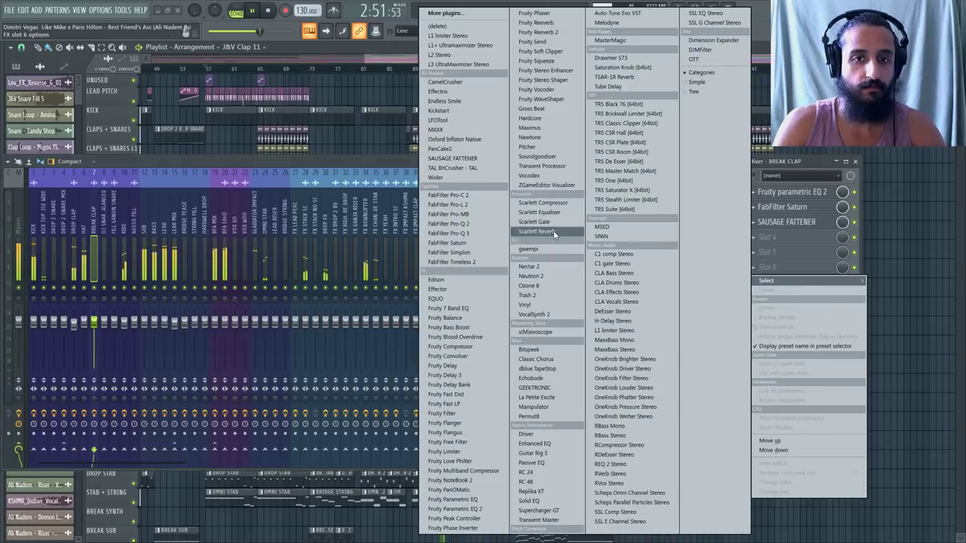
{"action": "left_click", "coordinate": [464, 330]}
{"action": "left_click_drag", "start_coordinate": [210, 161], "coordinate": [244, 291]}
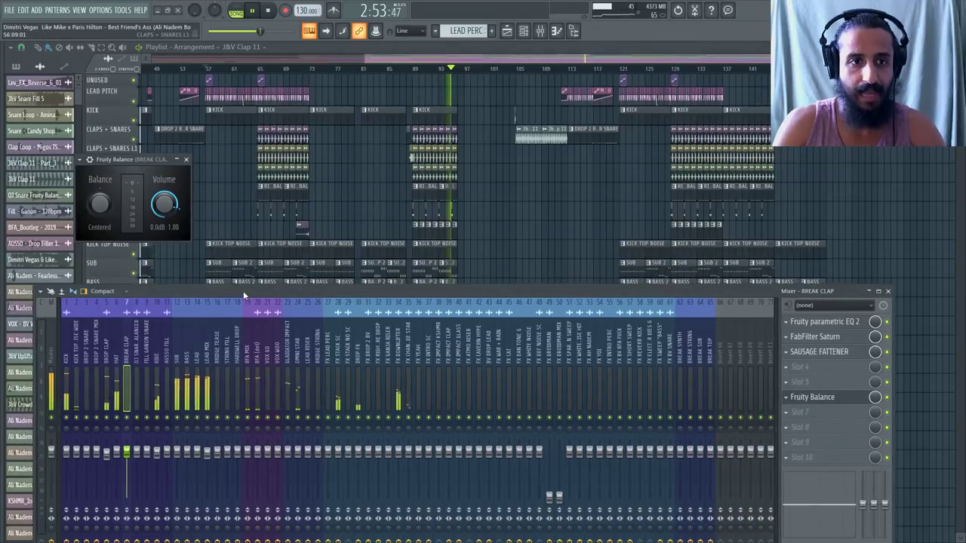
{"action": "left_click_drag", "start_coordinate": [150, 160], "coordinate": [387, 123]}
{"action": "left_click_drag", "start_coordinate": [401, 164], "coordinate": [401, 197]}
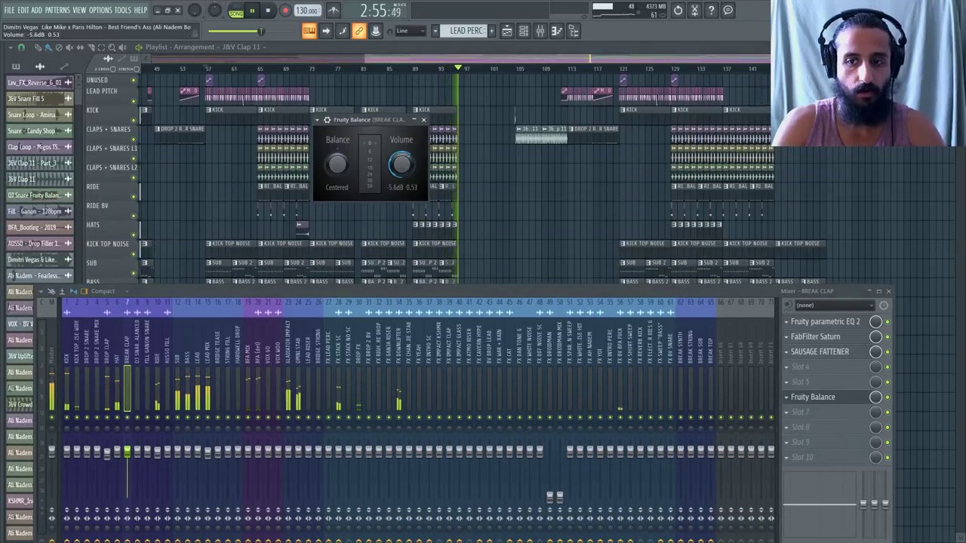
Remove Fruity Balance from the BREAK CLAP insert
{"action": "left_click_drag", "start_coordinate": [730, 293], "coordinate": [745, 156]}
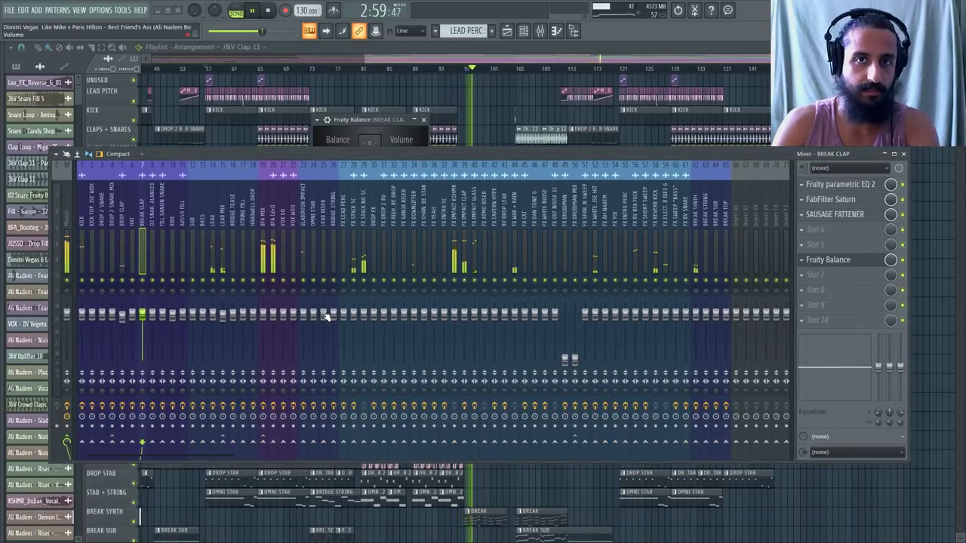
{"action": "left_click", "coordinate": [808, 263]}
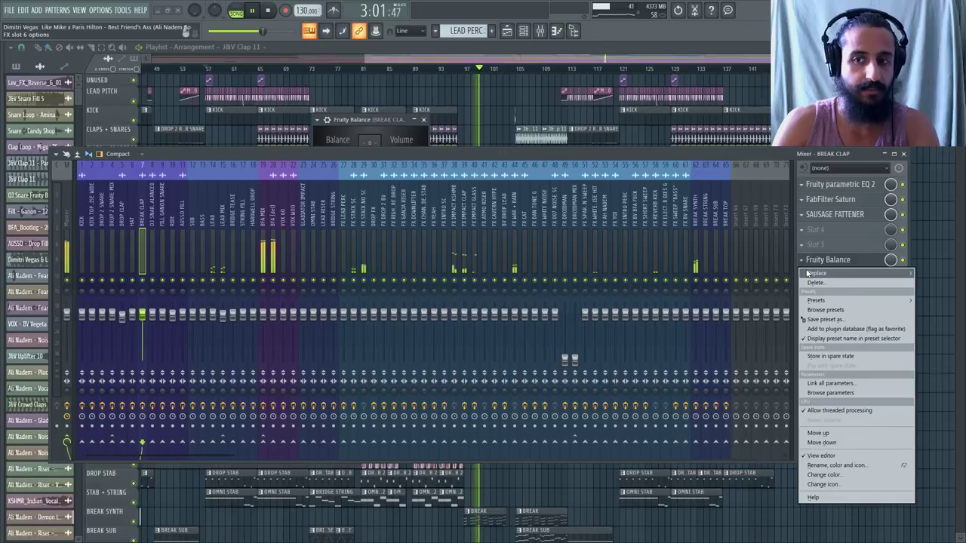
{"action": "mouse_move", "coordinate": [816, 273]}
{"action": "left_click", "coordinate": [522, 27]}
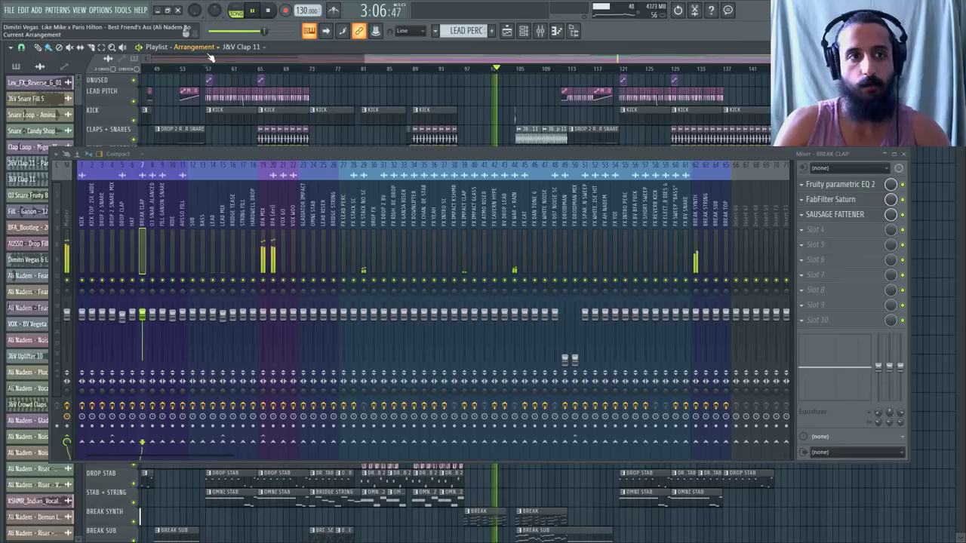
Stop the song, place the song position just before the drop, and play it while checking the SUB insert's level
{"action": "key", "text": "space"}
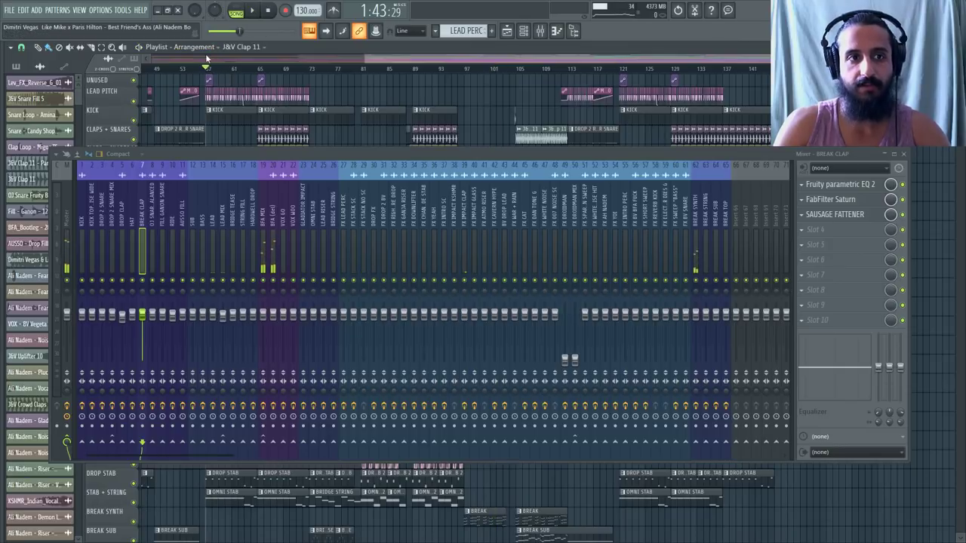
{"action": "left_click", "coordinate": [269, 10]}
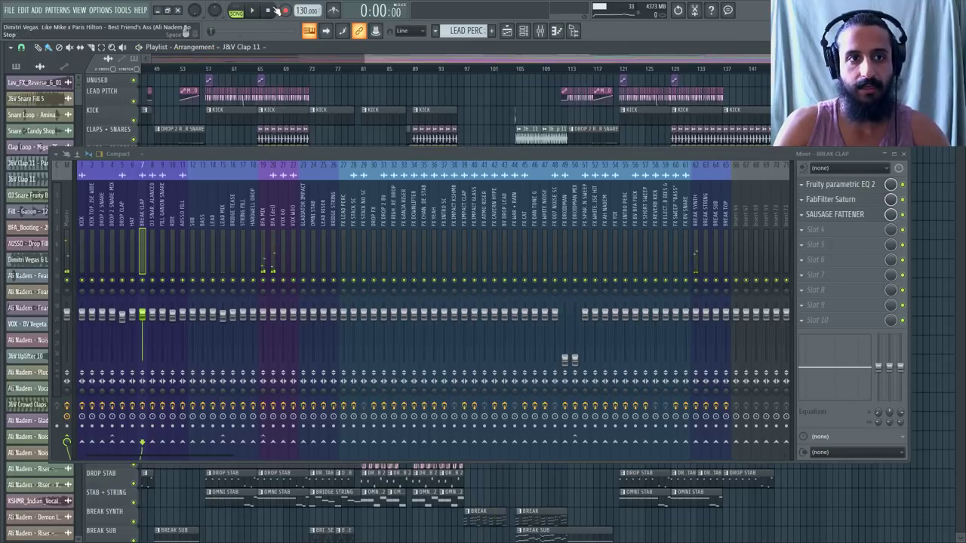
{"action": "left_click", "coordinate": [195, 68]}
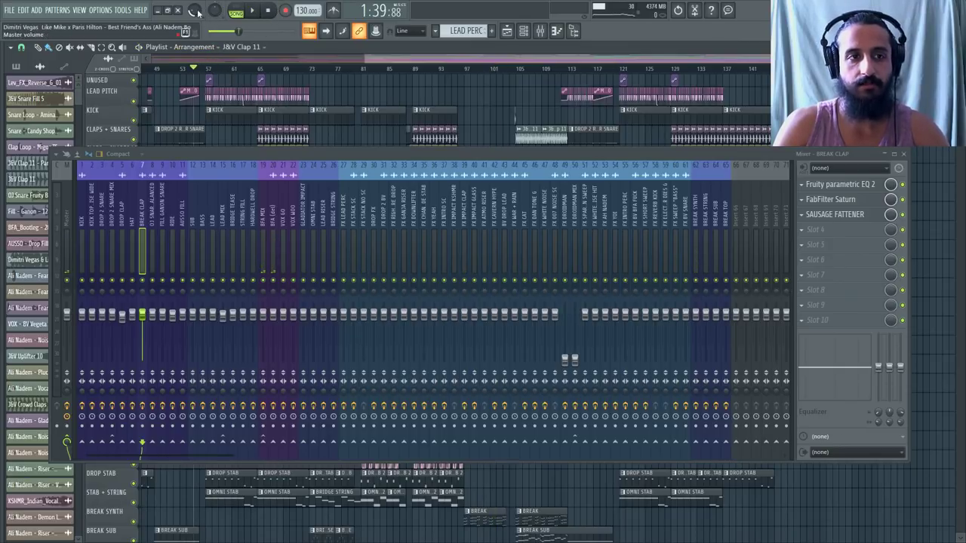
{"action": "left_click", "coordinate": [268, 11]}
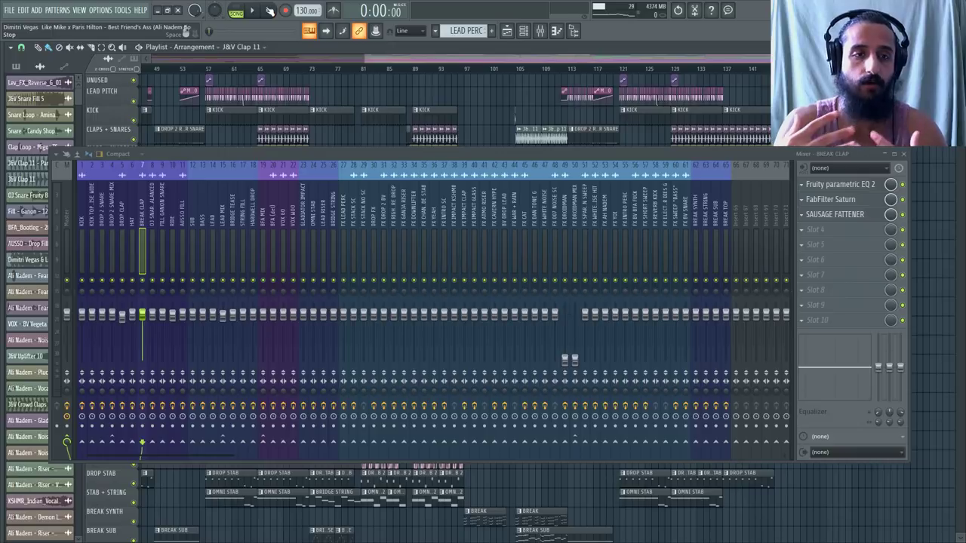
{"action": "left_click", "coordinate": [195, 68]}
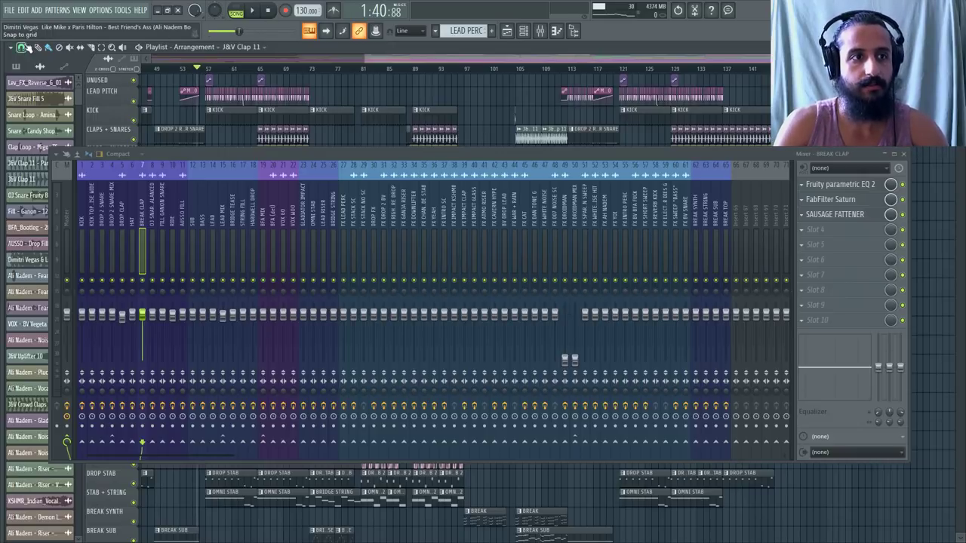
{"action": "left_click", "coordinate": [25, 48]}
{"action": "key", "text": "space"}
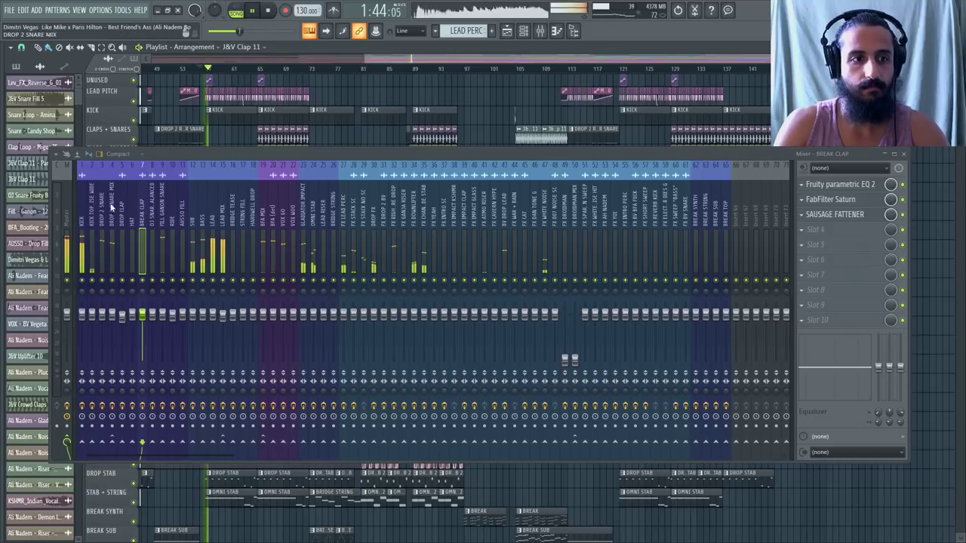
{"action": "left_click", "coordinate": [195, 209]}
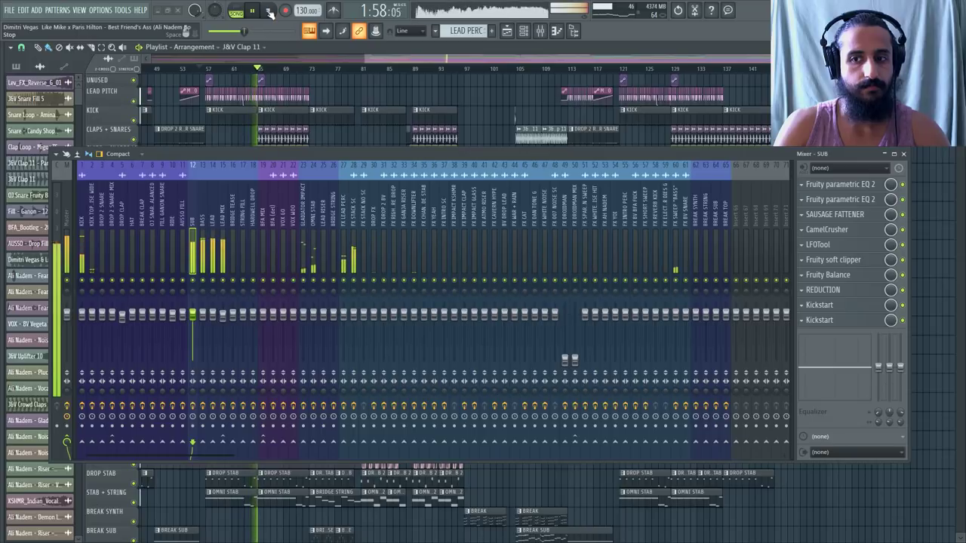
Leave only the KICK, SUB and BASS inserts unmuted and play the drop to compare their levels
{"action": "key", "text": "space"}
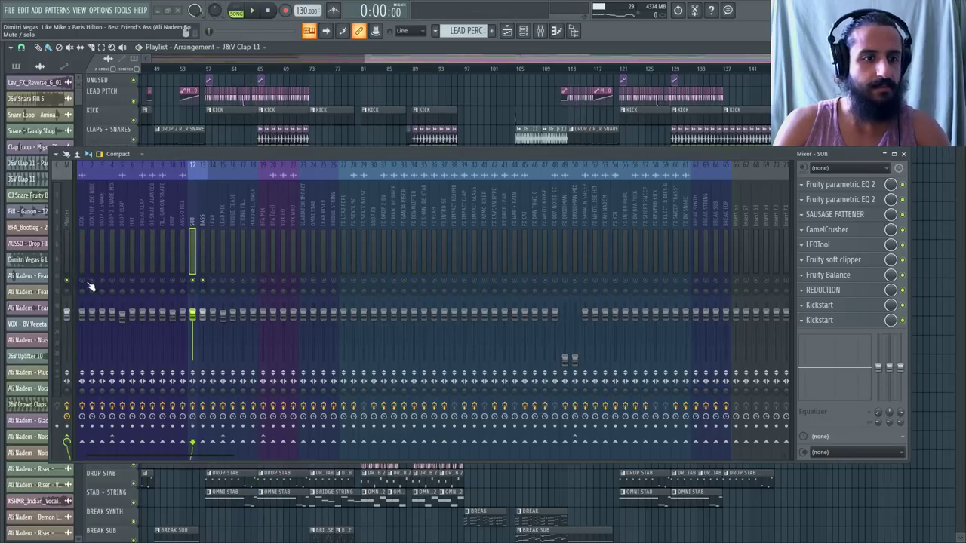
{"action": "key", "text": "space"}
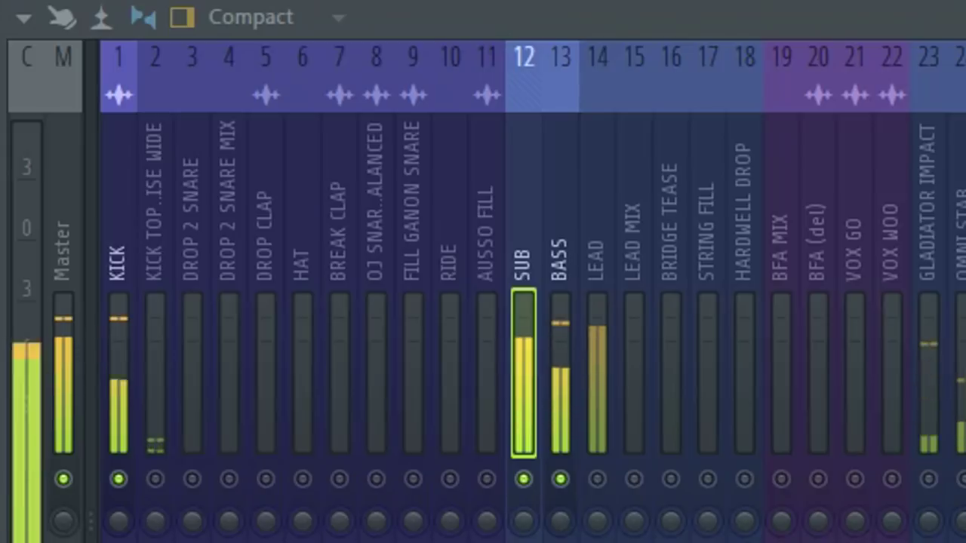
{"action": "left_click", "coordinate": [269, 12]}
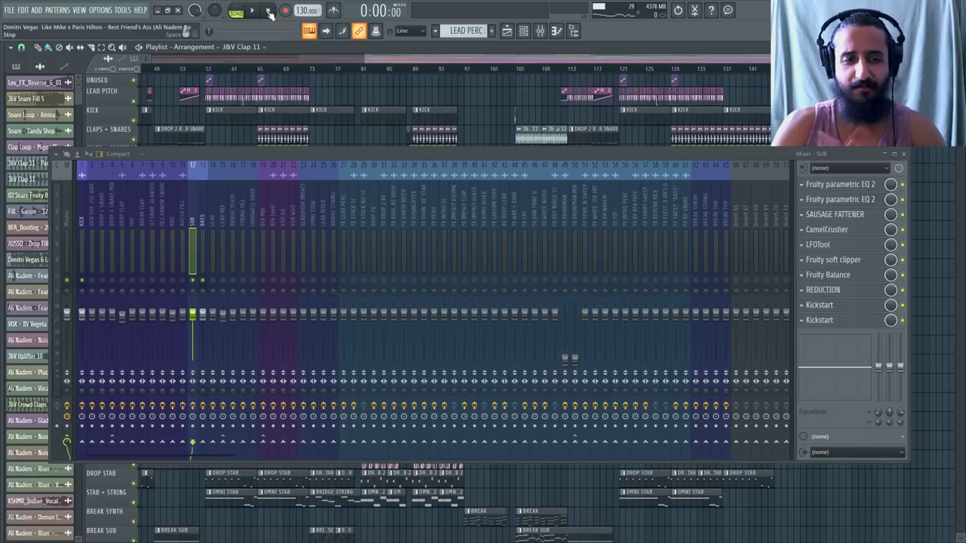
Place the song position at the start of the drop at bar 57 and switch the mixer to the Wide layout
{"action": "scroll", "coordinate": [209, 66], "scroll_direction": "left", "scroll_amount": 1}
{"action": "left_click", "coordinate": [219, 70]}
{"action": "scroll", "coordinate": [172, 97], "scroll_direction": "up", "scroll_amount": 5}
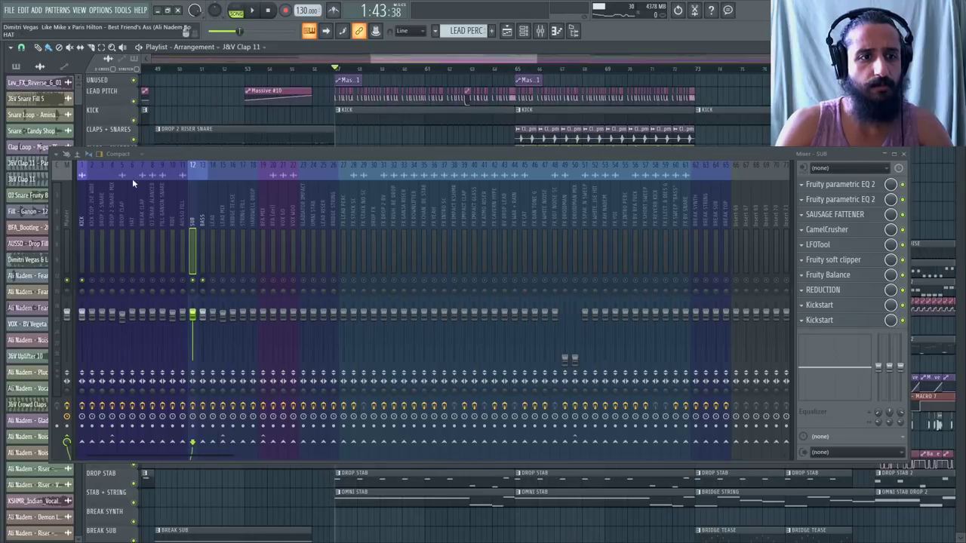
{"action": "left_click", "coordinate": [127, 156]}
{"action": "left_click", "coordinate": [129, 209]}
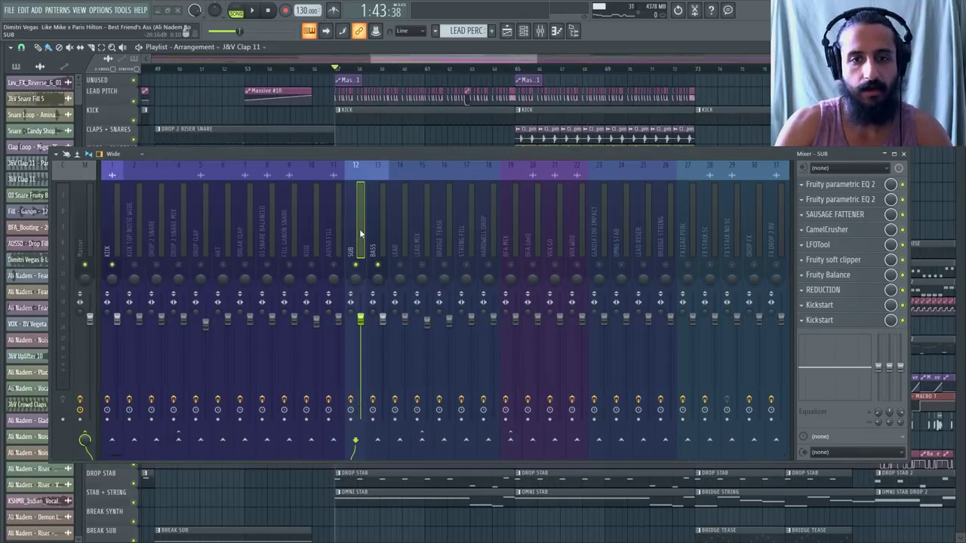
Move the SUB insert directly beside KICK and play the drop to compare their levels
{"action": "key", "text": "alt+Left"}
{"action": "key", "text": "alt+Left"}
{"action": "key", "text": "alt+Left"}
{"action": "key", "text": "alt+Left"}
{"action": "key", "text": "alt+Left"}
{"action": "key", "text": "alt+Left"}
{"action": "key", "text": "alt+Left"}
{"action": "key", "text": "alt+Left"}
{"action": "key", "text": "alt+Left"}
{"action": "key", "text": "alt+Left"}
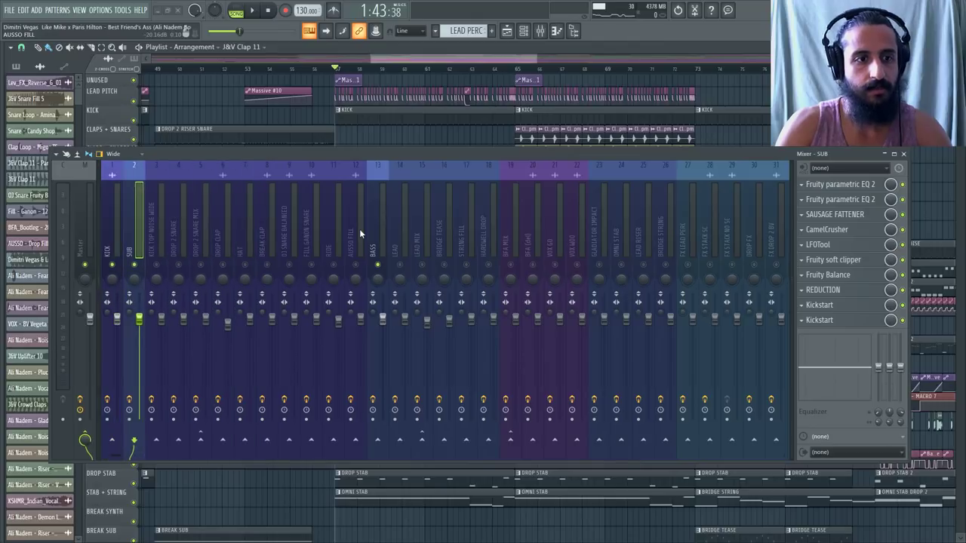
{"action": "key", "text": "space"}
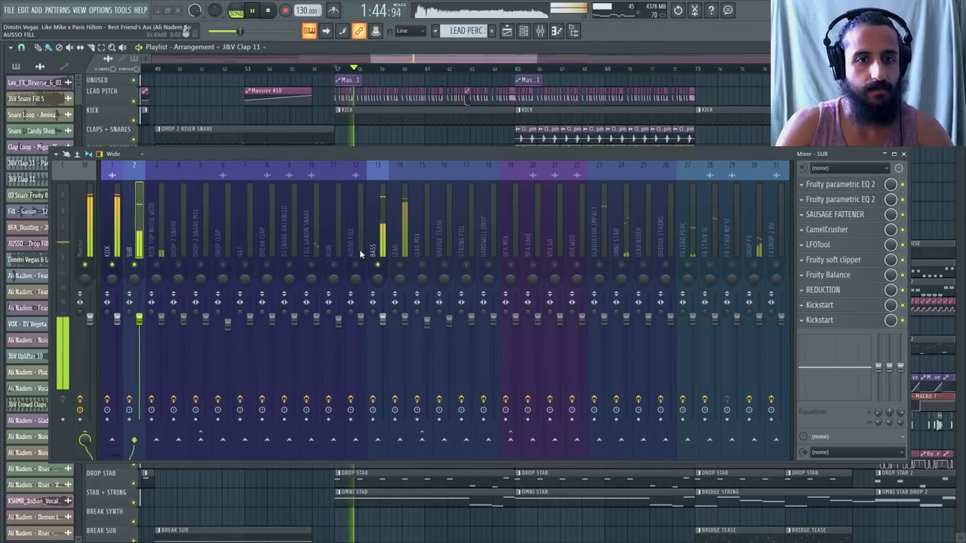
{"action": "key", "text": "space"}
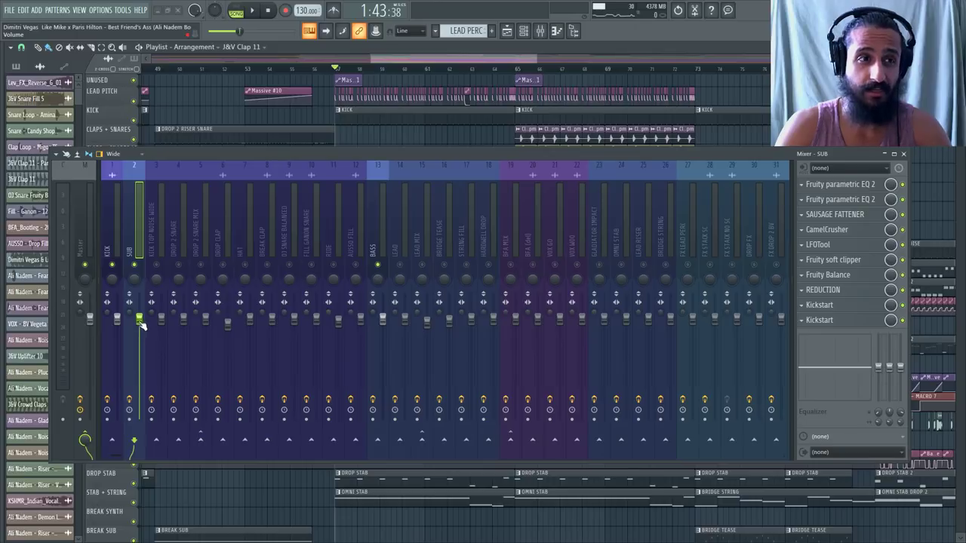
Raise the SUB fader to 5.1 dB and play the drop to demonstrate a sub that is too loud
{"action": "left_click_drag", "start_coordinate": [140, 323], "coordinate": [140, 296]}
{"action": "key", "text": "space"}
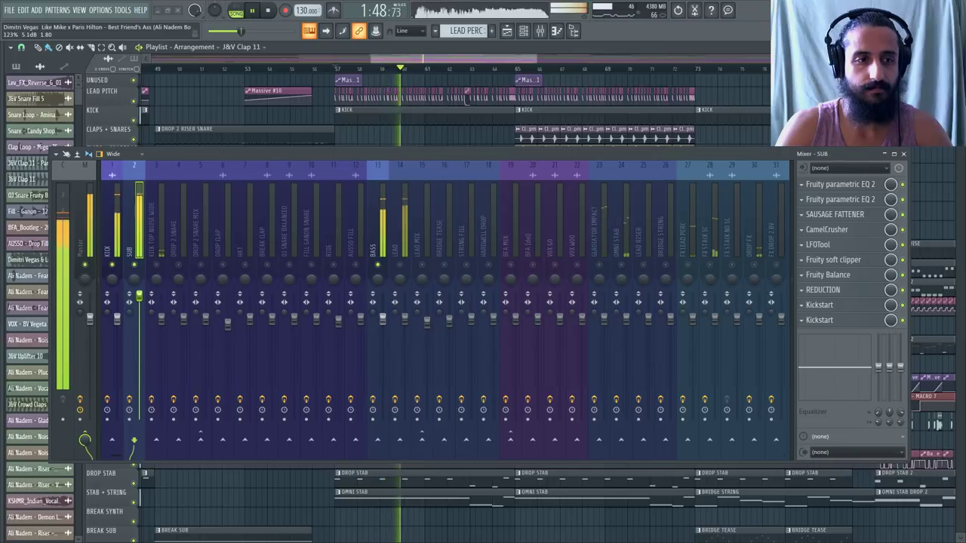
{"action": "key", "text": "space"}
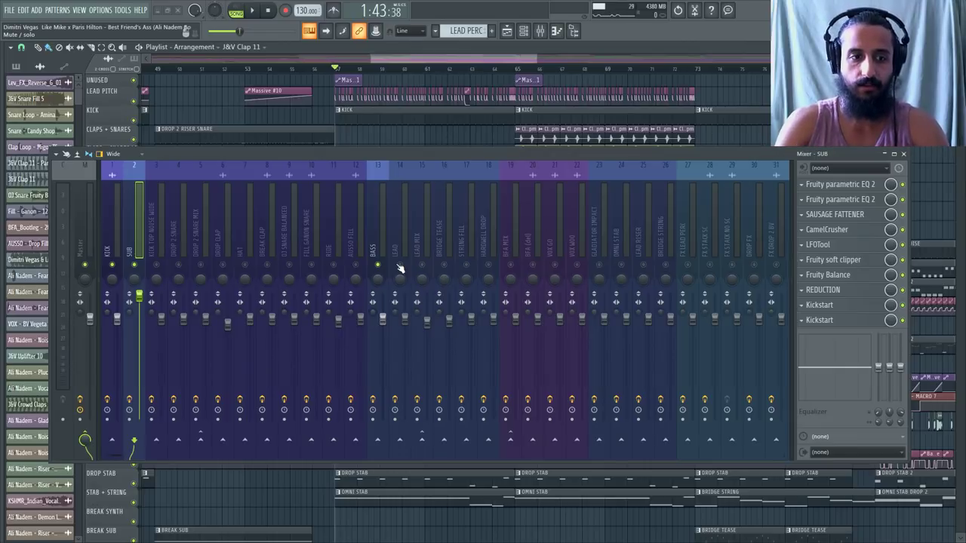
Lower the SUB fader to -3.1 dB and play the drop against the kick and bass
{"action": "left_click_drag", "start_coordinate": [140, 296], "coordinate": [139, 331]}
{"action": "key", "text": "space"}
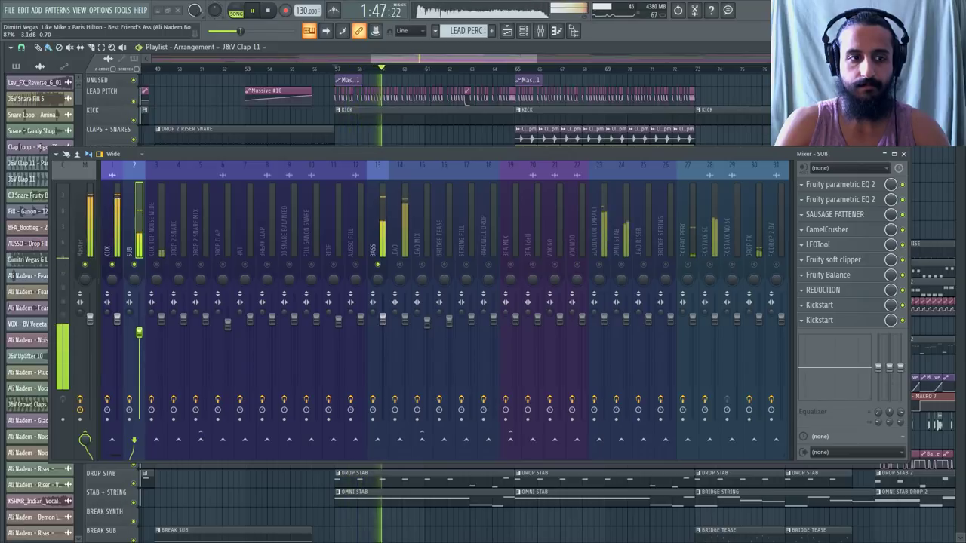
{"action": "key", "text": "space"}
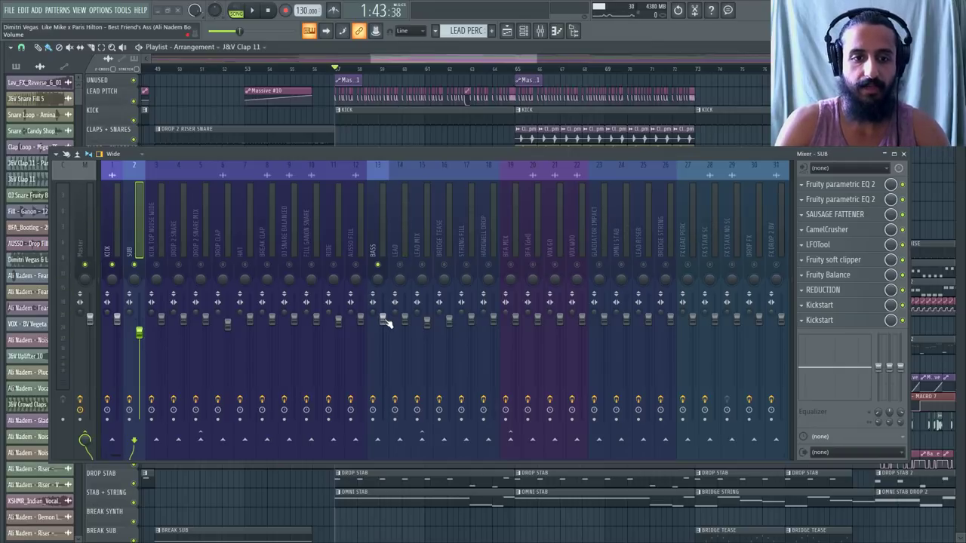
Lower the BASS fader to -1.5 dB while the drop plays
{"action": "key", "text": "space"}
{"action": "mouse_move", "coordinate": [382, 319]}
{"action": "left_mouse_down"}
{"action": "mouse_move", "coordinate": [382, 350]}
{"action": "mouse_move", "coordinate": [382, 325]}
{"action": "left_mouse_up"}
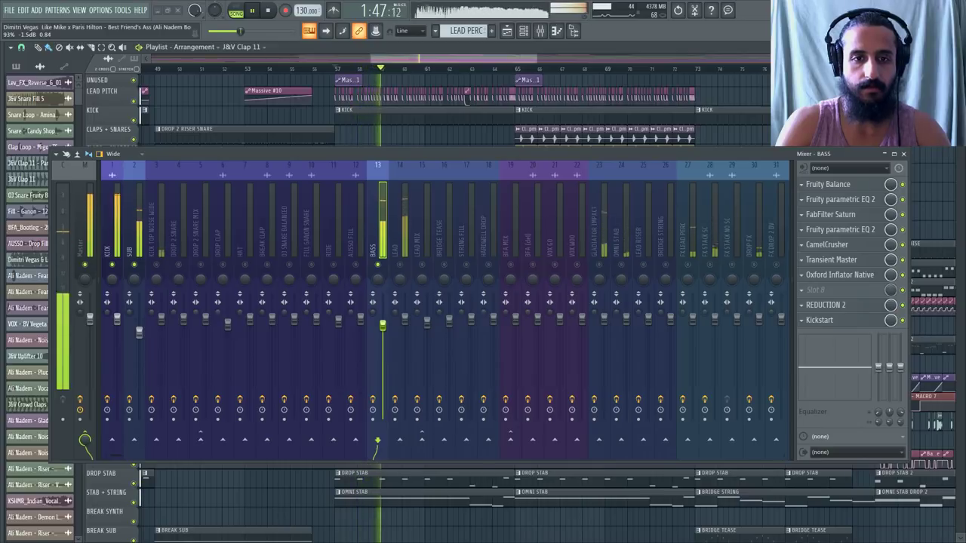
Add LEAD and LEAD MIX to the soloed inserts and raise the SUB fader to 0.0 dB while the drop plays
{"action": "key", "text": "space"}
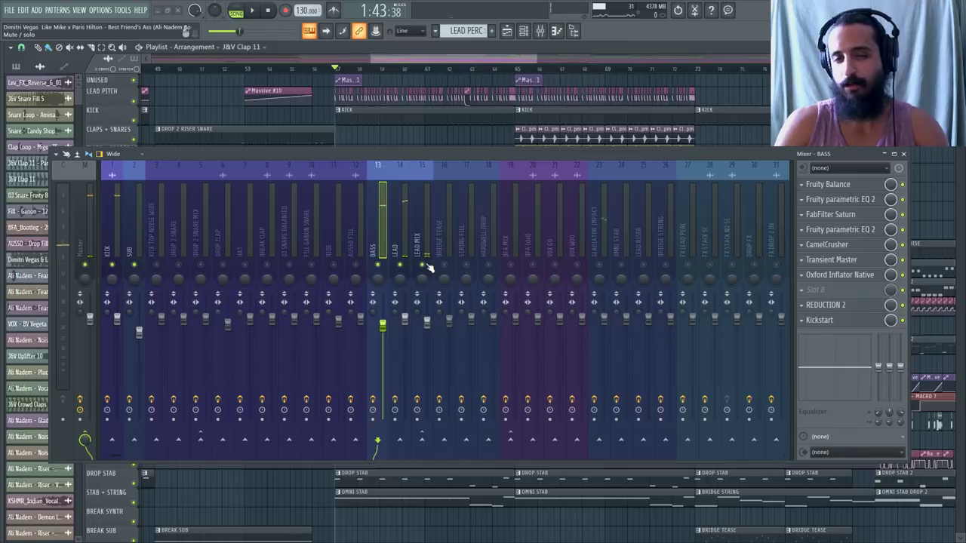
{"action": "key", "text": "space"}
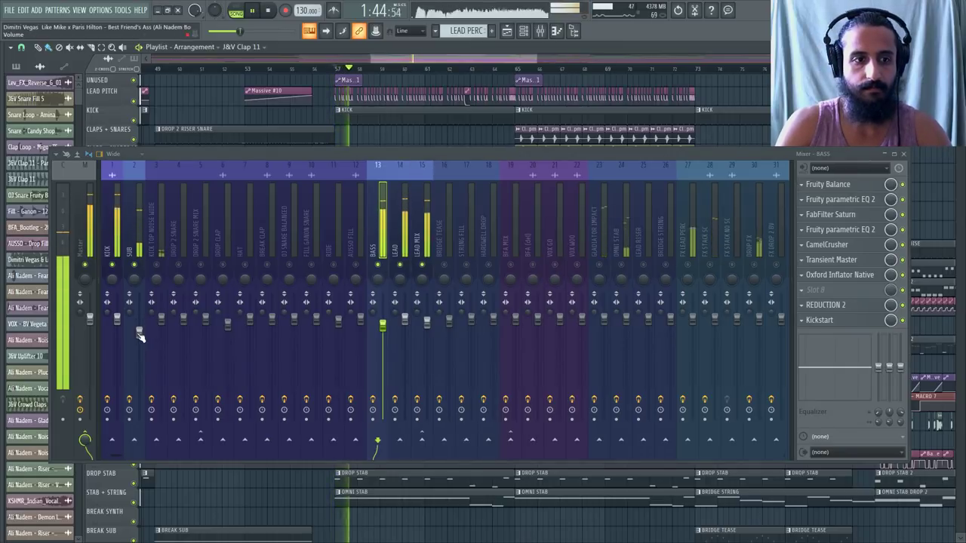
{"action": "mouse_move", "coordinate": [139, 332]}
{"action": "left_mouse_down"}
{"action": "mouse_move", "coordinate": [138, 293]}
{"action": "mouse_move", "coordinate": [139, 318]}
{"action": "left_mouse_up"}
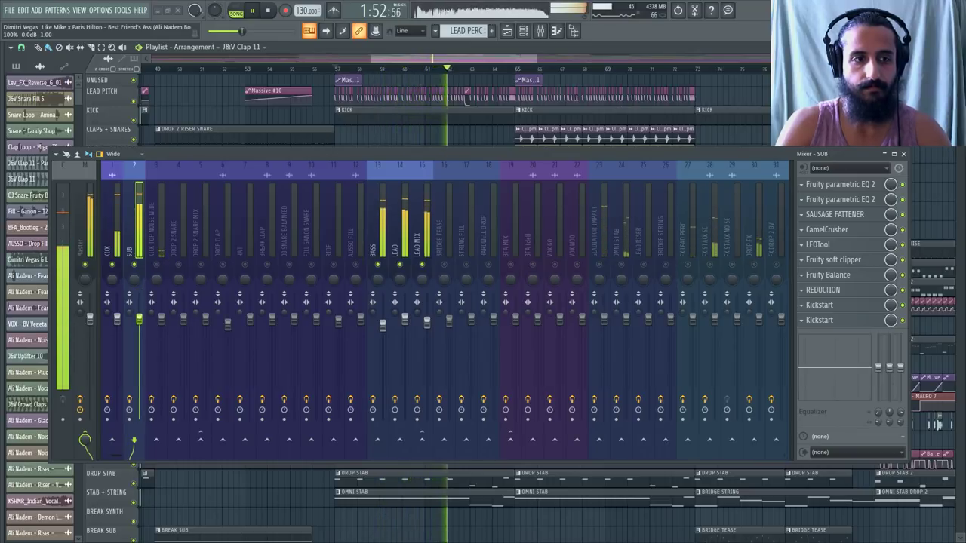
{"action": "mouse_move", "coordinate": [139, 318]}
{"action": "left_mouse_down"}
{"action": "mouse_move", "coordinate": [139, 393]}
{"action": "mouse_move", "coordinate": [139, 318]}
{"action": "left_mouse_up"}
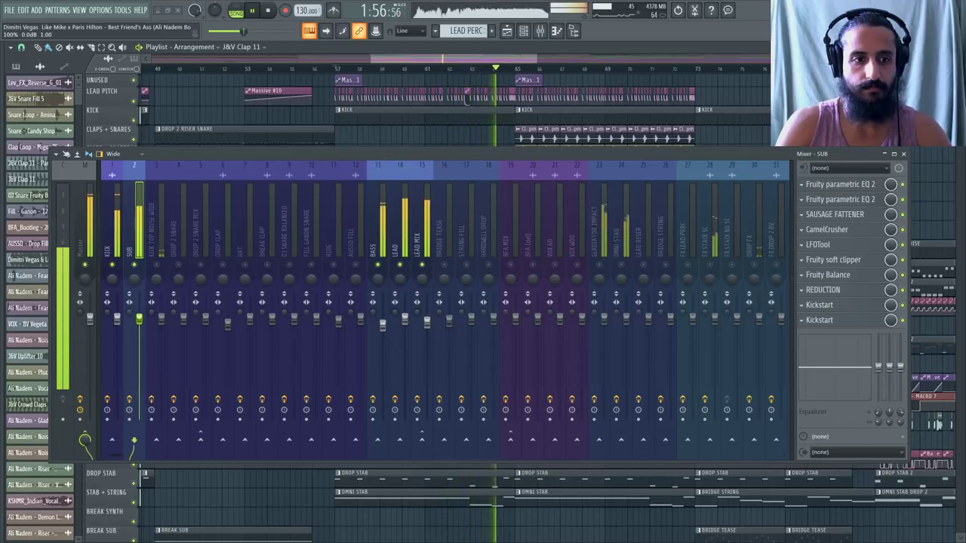
{"action": "key", "text": "space"}
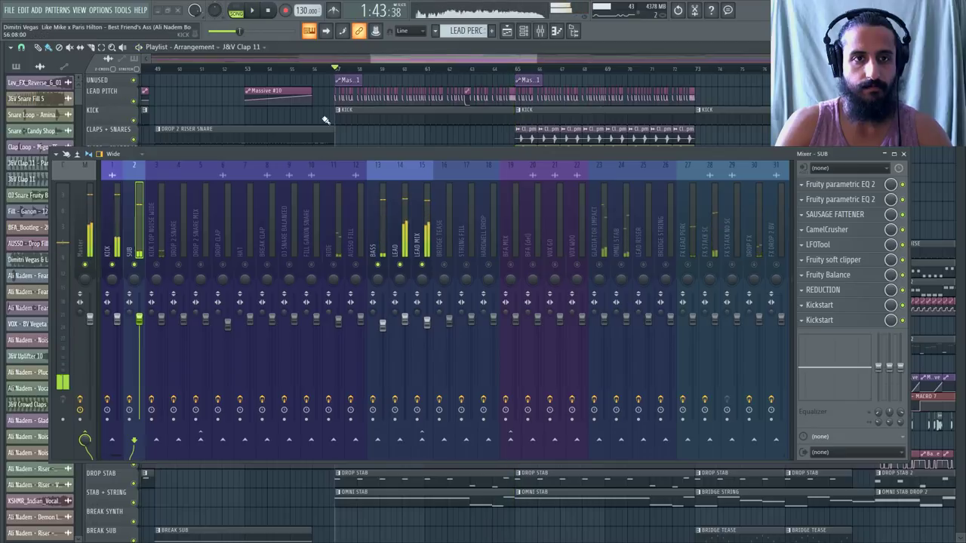
{"action": "left_click", "coordinate": [270, 12]}
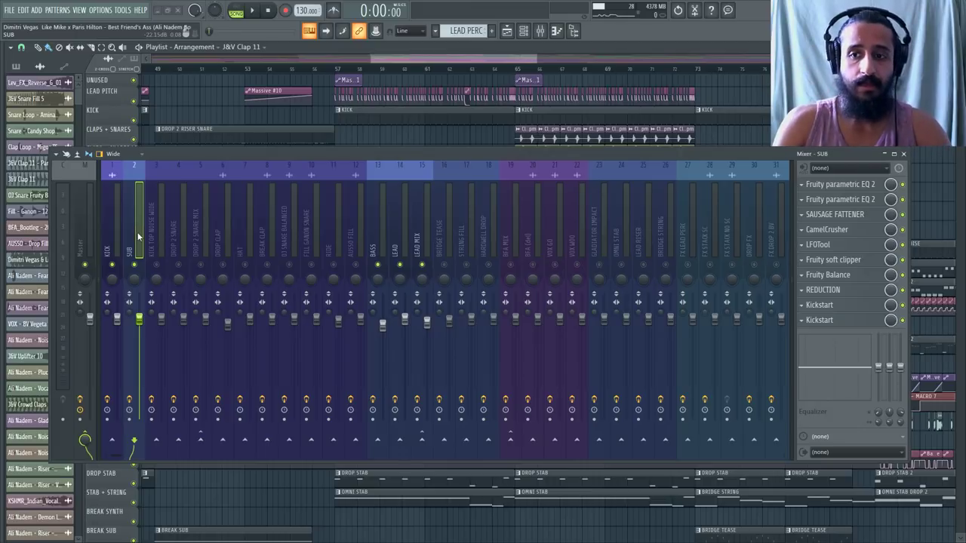
Play the drop and compare the levels of KICK and SUB with those of LEAD and LEAD MIX
{"action": "left_click", "coordinate": [119, 239]}
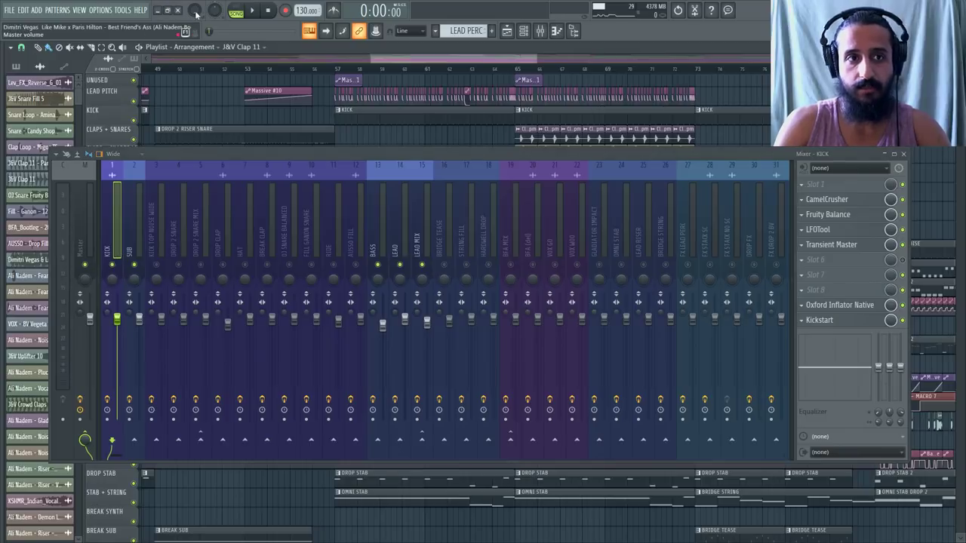
{"action": "left_click", "coordinate": [337, 69]}
{"action": "key", "text": "space"}
{"action": "left_click", "coordinate": [139, 242]}
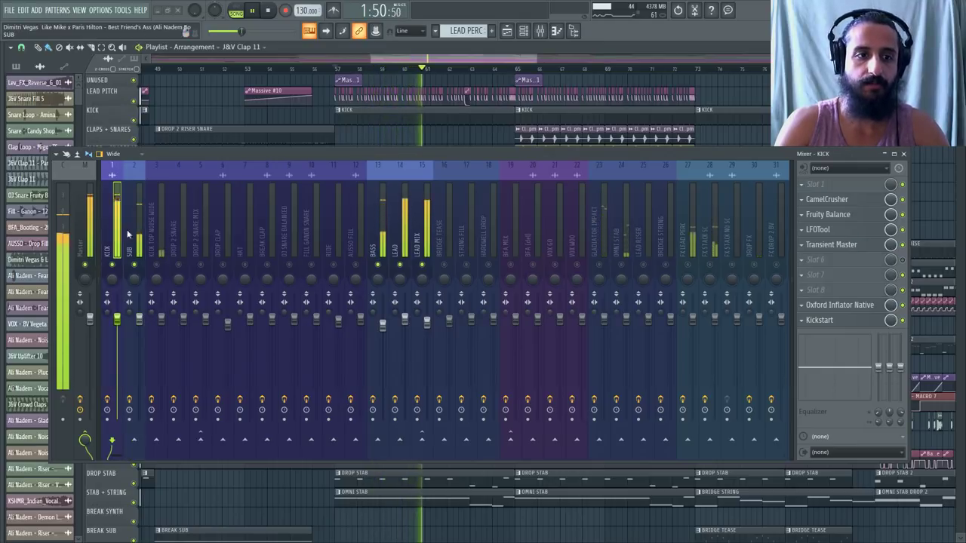
{"action": "left_click", "coordinate": [397, 231]}
{"action": "left_click", "coordinate": [416, 230]}
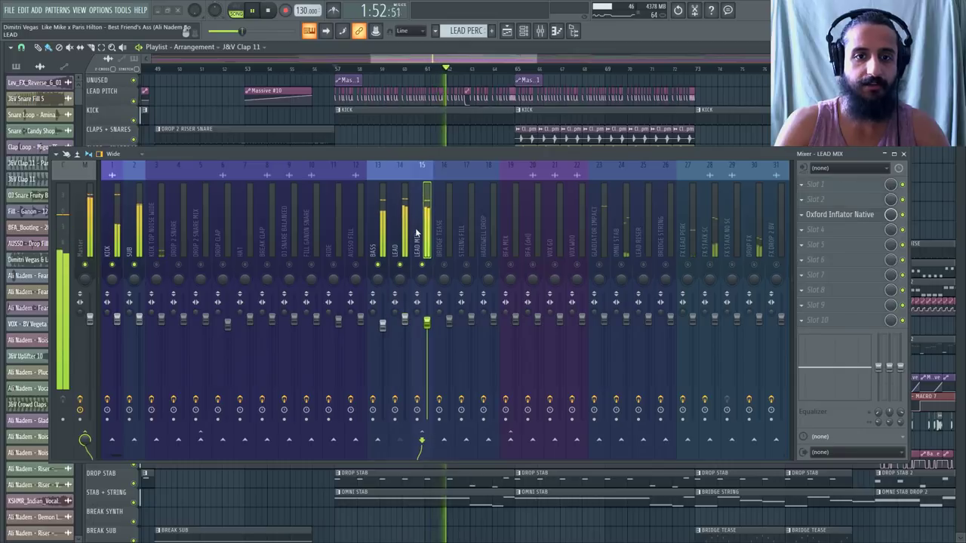
{"action": "left_click", "coordinate": [397, 231]}
{"action": "left_click", "coordinate": [416, 231]}
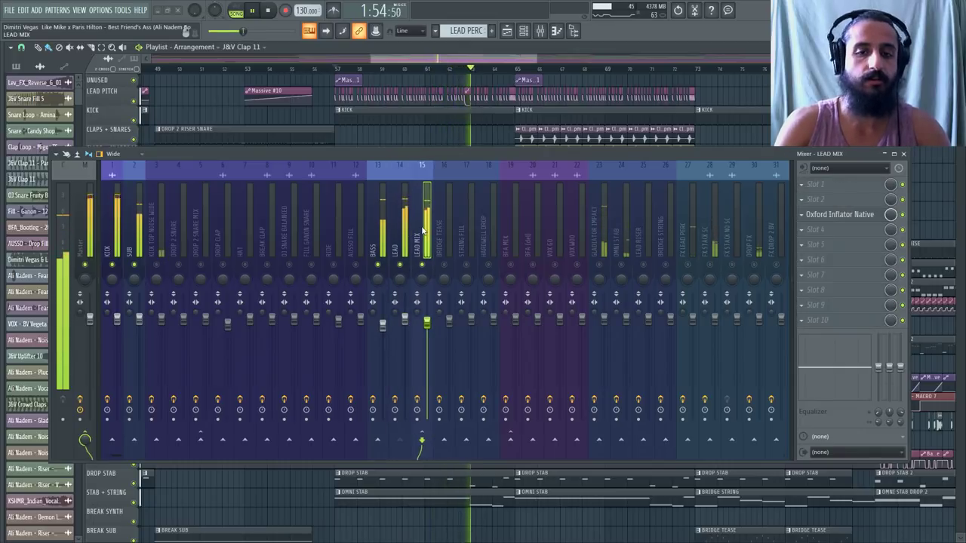
{"action": "key", "text": "space"}
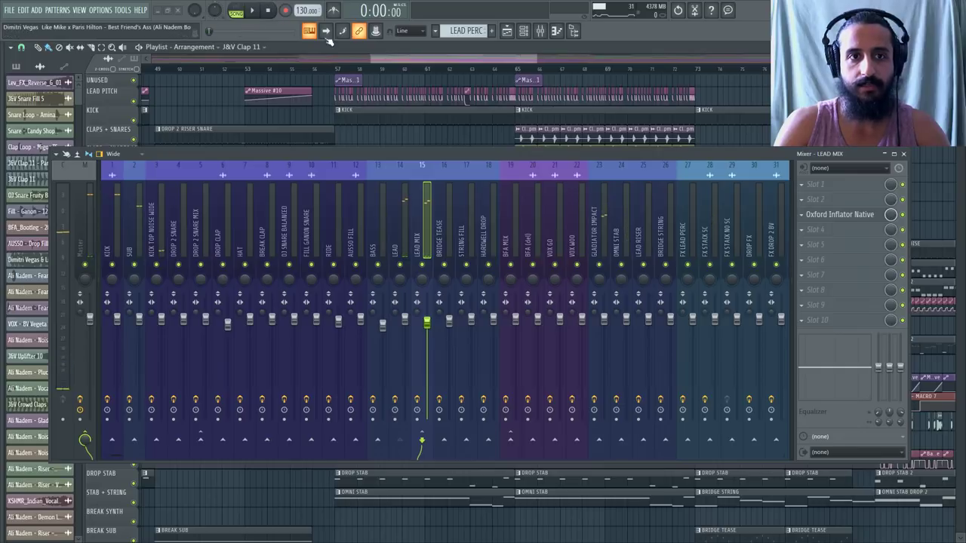
Mute the LEAD, LEAD MIX and FX LEAD PERC inserts, with the mixer in the Compact layout
{"action": "left_click_drag", "start_coordinate": [423, 268], "coordinate": [409, 267]}
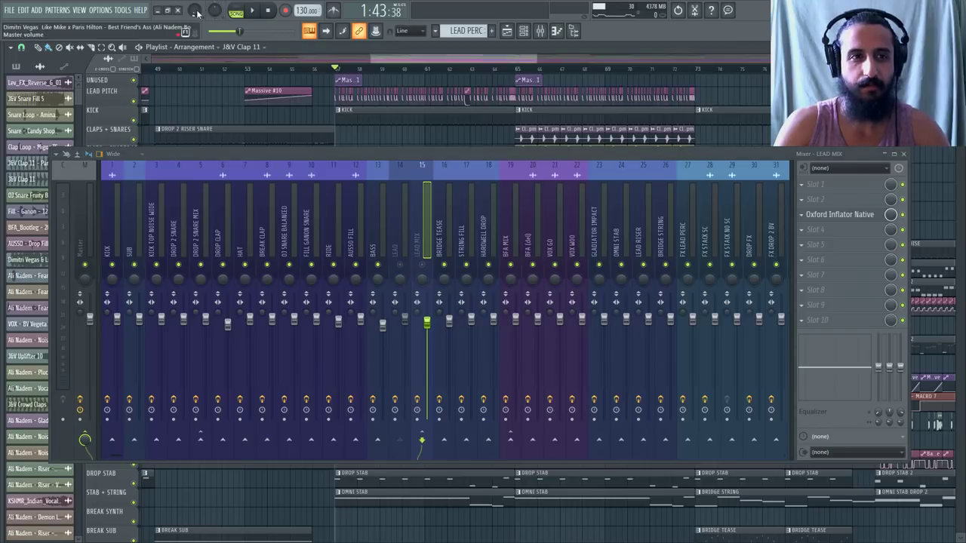
{"action": "left_click", "coordinate": [113, 154]}
{"action": "left_click", "coordinate": [120, 166]}
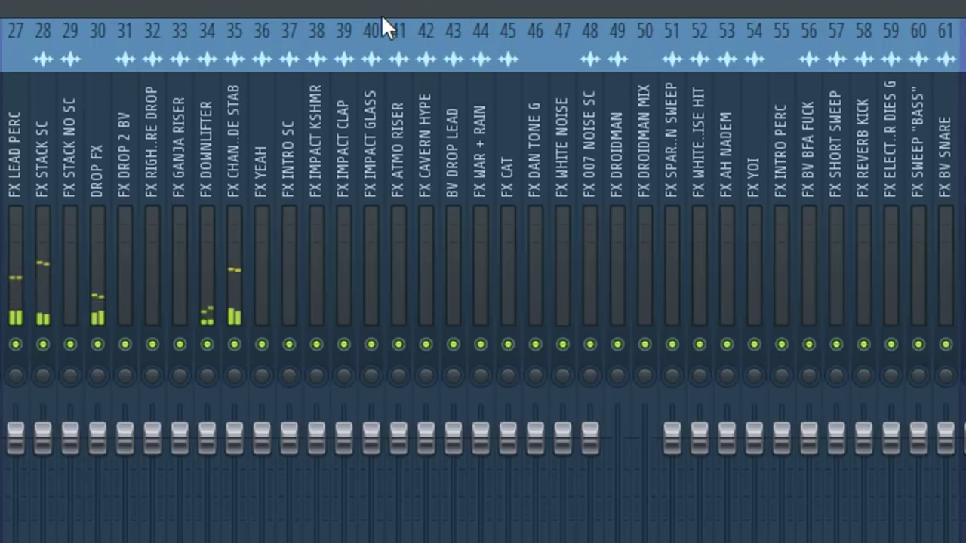
{"action": "left_click", "coordinate": [17, 346]}
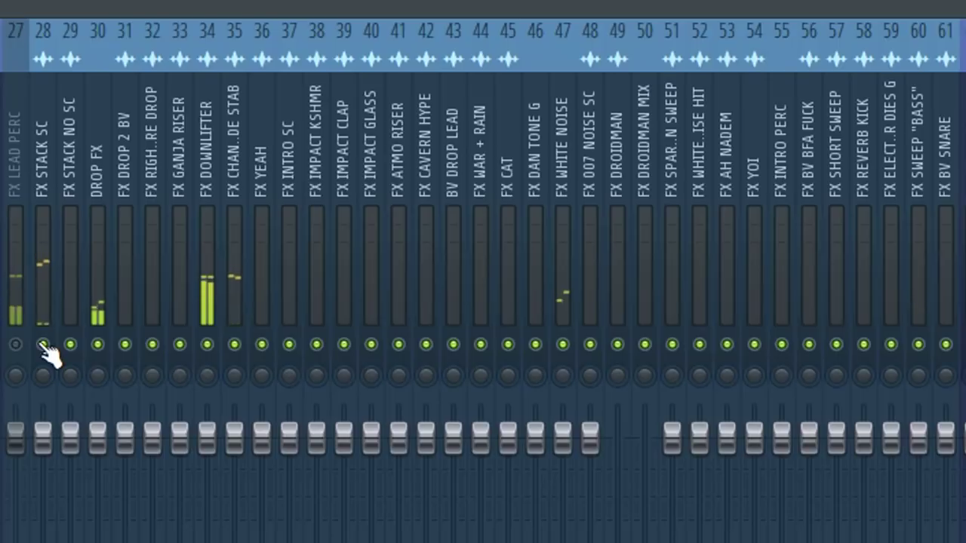
{"action": "left_click", "coordinate": [104, 303]}
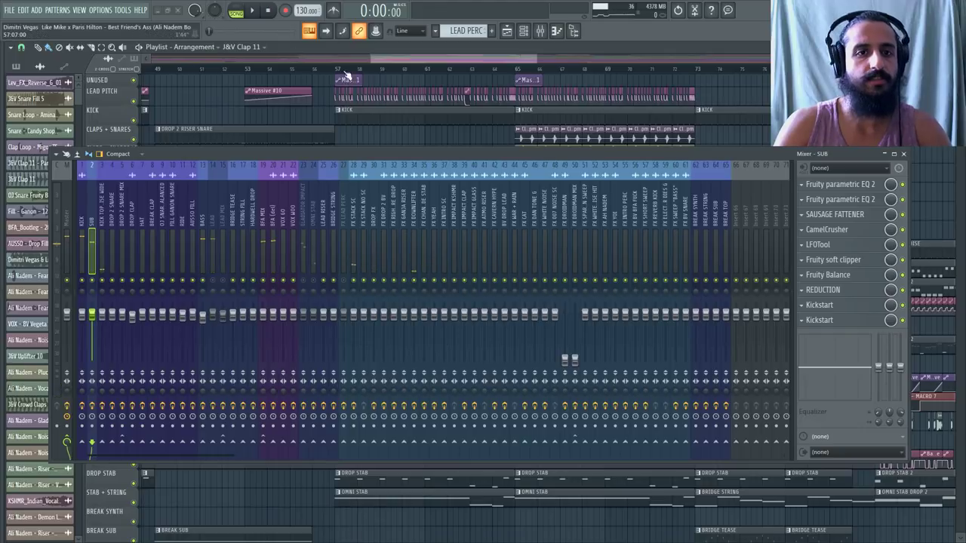
Solo all the FX inserts 27 to 61, from FX LEAD PERC through FX BV SNARE, with playback set to bar 57
{"action": "left_click", "coordinate": [347, 70]}
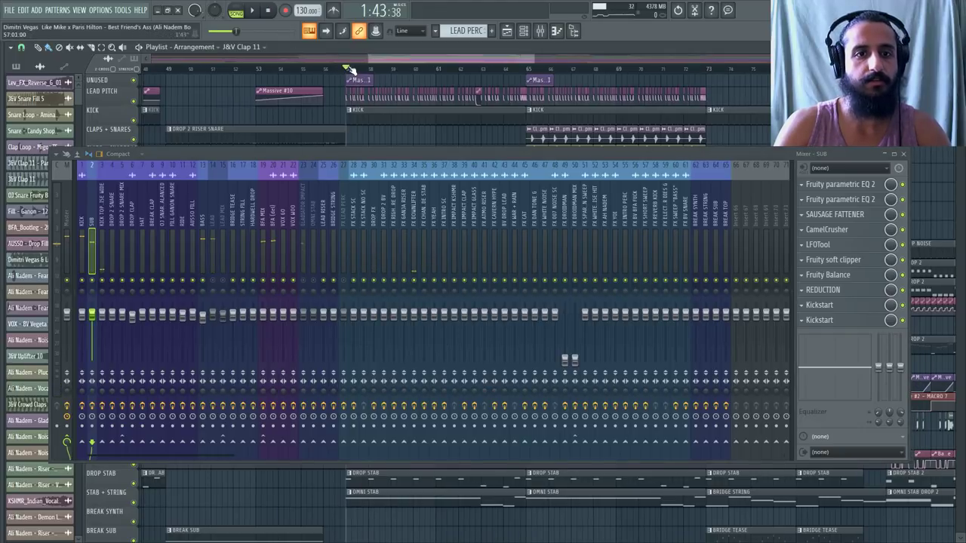
{"action": "right_click", "coordinate": [363, 280]}
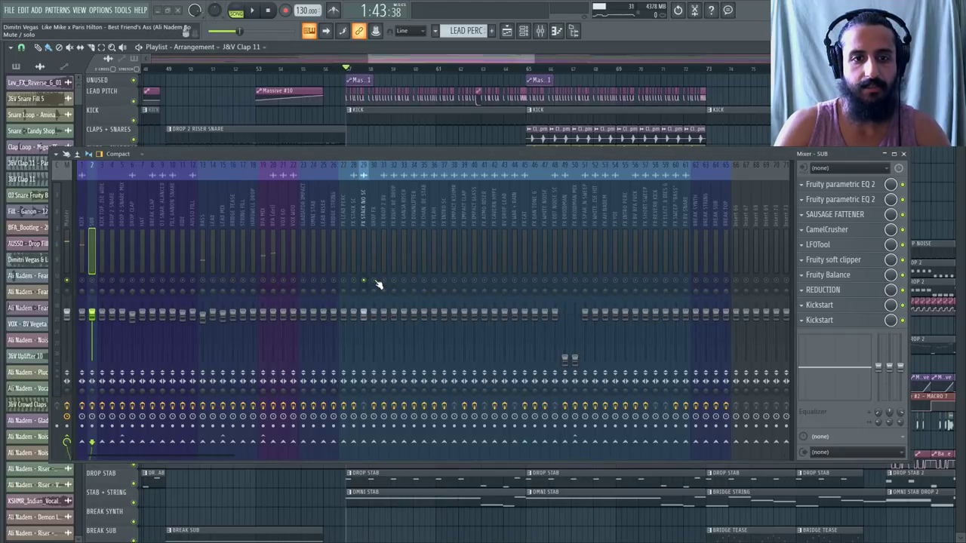
{"action": "left_click", "coordinate": [374, 281]}
{"action": "left_click", "coordinate": [354, 281]}
{"action": "left_click", "coordinate": [343, 281]}
{"action": "left_click", "coordinate": [384, 281]}
{"action": "left_click", "coordinate": [394, 281]}
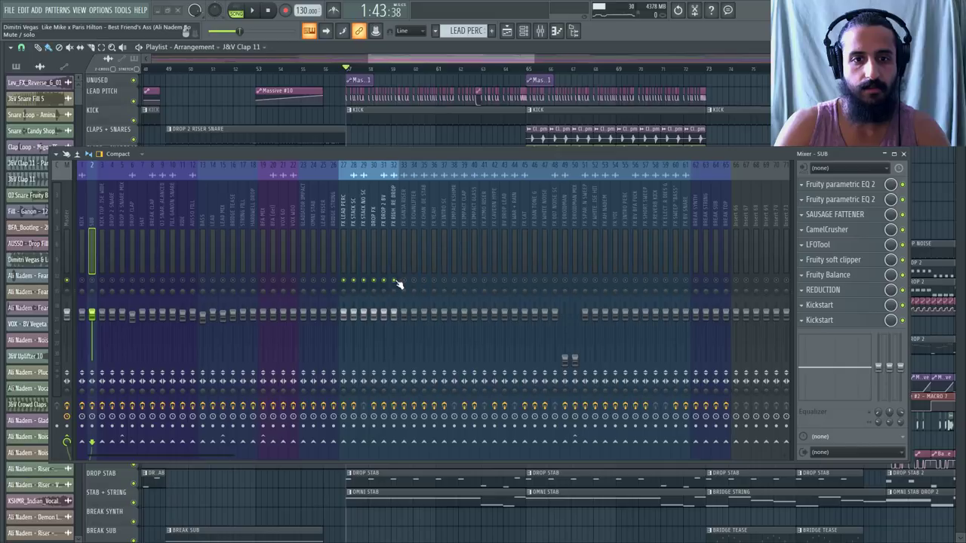
{"action": "left_click", "coordinate": [404, 280]}
{"action": "left_click", "coordinate": [414, 281]}
{"action": "left_click", "coordinate": [425, 281]}
{"action": "left_click", "coordinate": [435, 281]}
{"action": "left_click", "coordinate": [445, 280]}
{"action": "left_click", "coordinate": [466, 280]}
{"action": "left_click", "coordinate": [455, 280]}
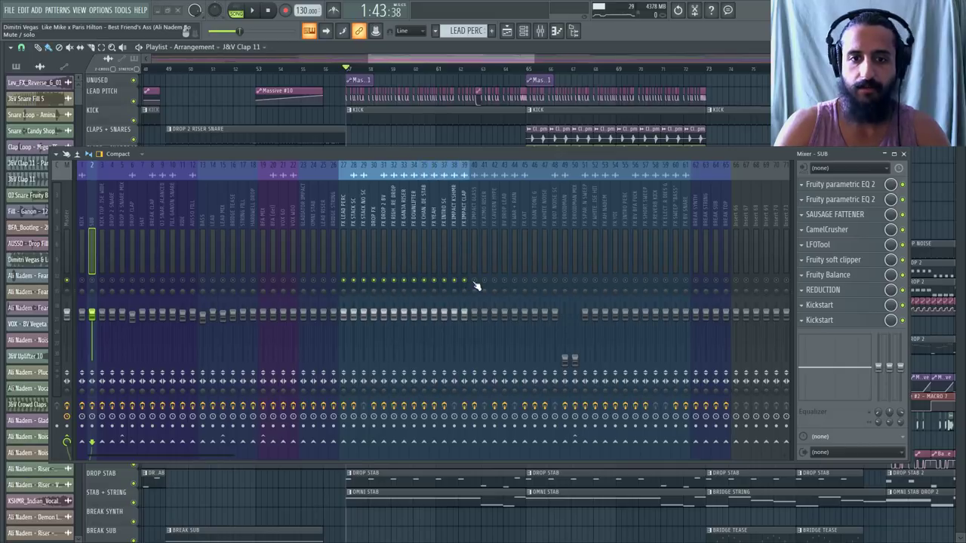
{"action": "left_click", "coordinate": [475, 281]}
{"action": "left_click", "coordinate": [495, 280]}
{"action": "left_click", "coordinate": [486, 281]}
{"action": "left_click", "coordinate": [507, 281]}
{"action": "left_click", "coordinate": [516, 281]}
{"action": "left_click", "coordinate": [536, 280]}
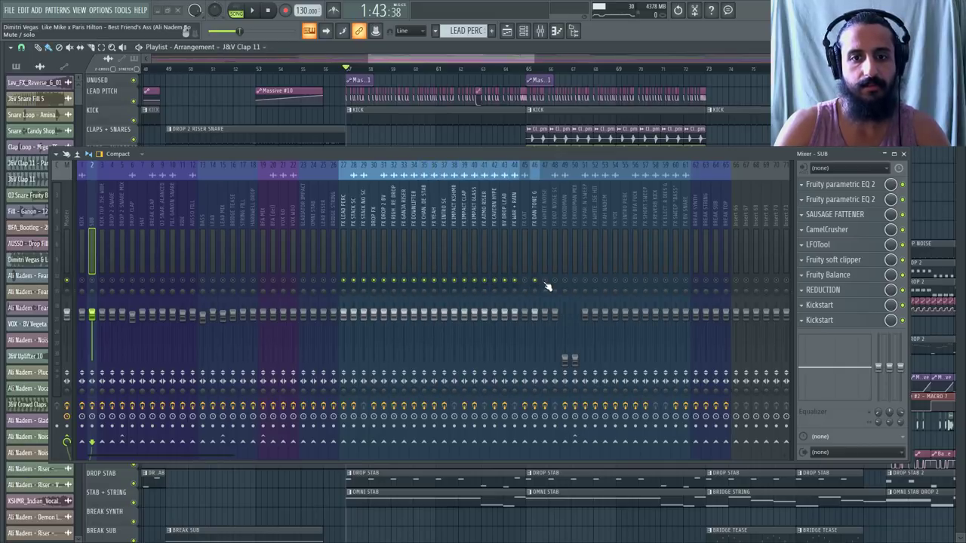
{"action": "left_click", "coordinate": [546, 281]}
{"action": "left_click", "coordinate": [556, 281]}
{"action": "left_click", "coordinate": [566, 281]}
{"action": "left_click", "coordinate": [583, 280]}
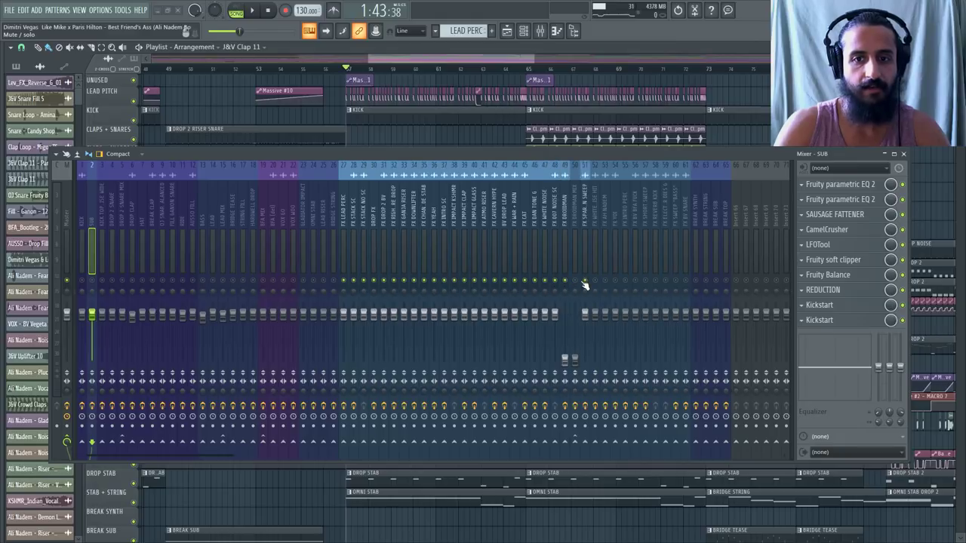
{"action": "left_click", "coordinate": [585, 280]}
{"action": "left_click", "coordinate": [595, 280]}
{"action": "left_click", "coordinate": [575, 280]}
{"action": "left_click", "coordinate": [625, 280]}
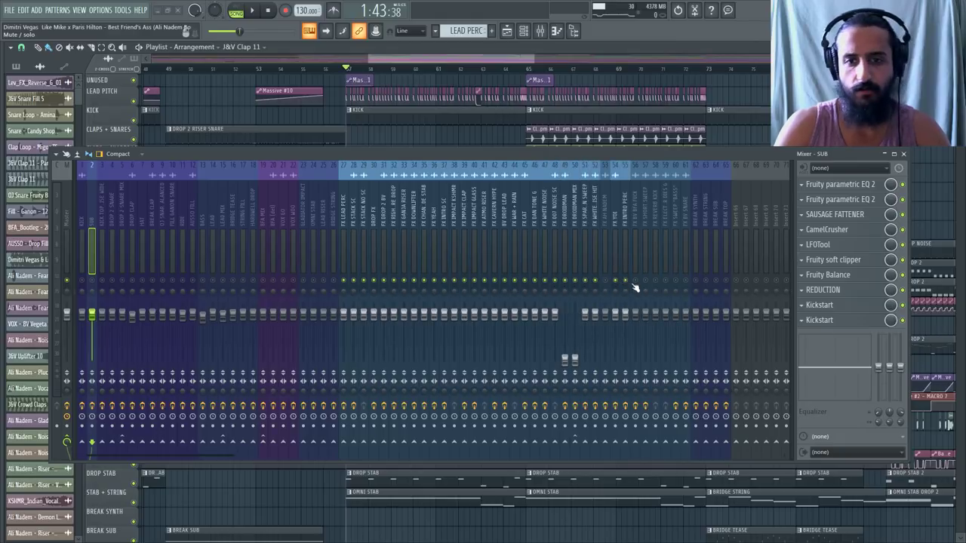
{"action": "left_click", "coordinate": [605, 280]}
{"action": "left_click", "coordinate": [635, 280]}
{"action": "left_click", "coordinate": [645, 281]}
{"action": "left_click", "coordinate": [664, 281]}
{"action": "left_click", "coordinate": [675, 281]}
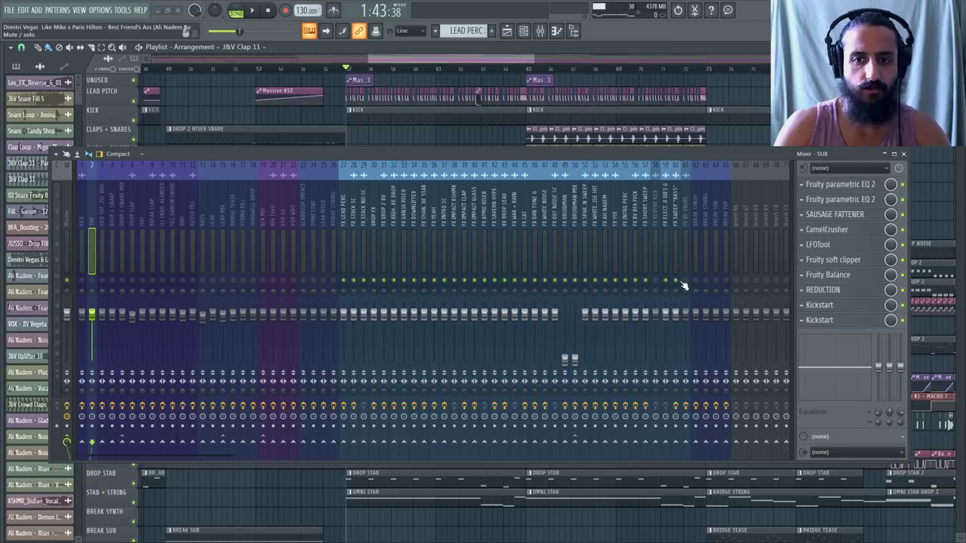
{"action": "left_click", "coordinate": [685, 281]}
{"action": "left_click", "coordinate": [655, 281]}
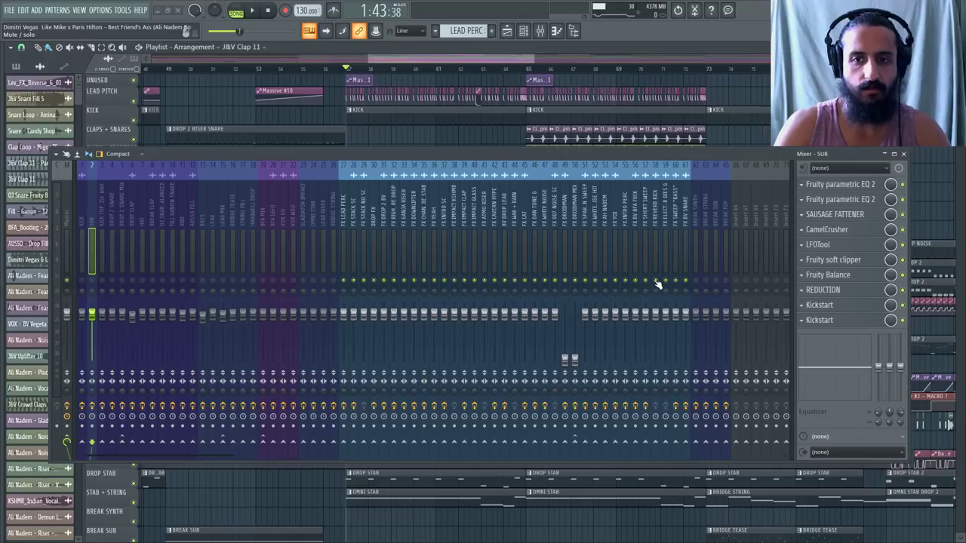
Find the VEDM Downlifter 01 clip in the playlist and examine the volume multiplier in its sampler settings
{"action": "left_click", "coordinate": [904, 153]}
{"action": "scroll", "coordinate": [558, 231], "scroll_direction": "down", "scroll_amount": 12}
{"action": "scroll", "coordinate": [363, 287], "scroll_direction": "up", "scroll_amount": 5}
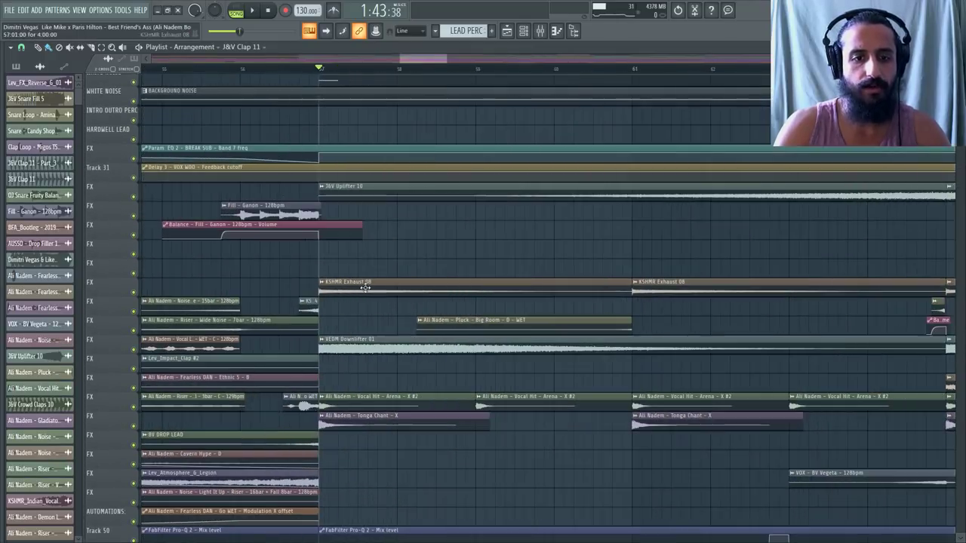
{"action": "double_click", "coordinate": [355, 344]}
{"action": "left_click", "coordinate": [96, 163]}
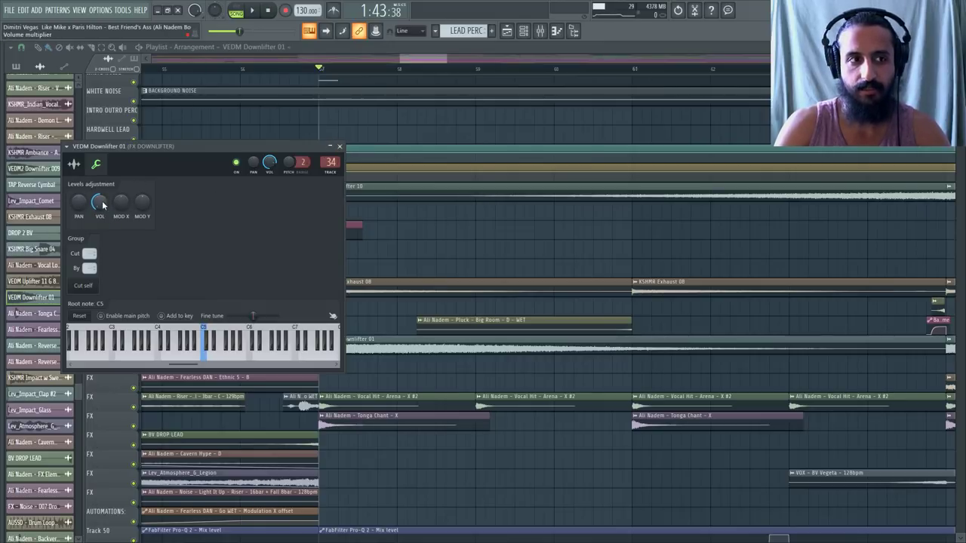
{"action": "mouse_move", "coordinate": [102, 204]}
{"action": "left_mouse_down"}
{"action": "mouse_move", "coordinate": [102, 226]}
{"action": "mouse_move", "coordinate": [100, 204]}
{"action": "left_mouse_up"}
{"action": "left_click", "coordinate": [340, 146]}
Add KICK to the soloed FX inserts, mute FX LEAD PERC and play the drop with the mixer in view
{"action": "scroll", "coordinate": [400, 183], "scroll_direction": "down", "scroll_amount": 5}
{"action": "scroll", "coordinate": [439, 226], "scroll_direction": "up", "scroll_amount": 1}
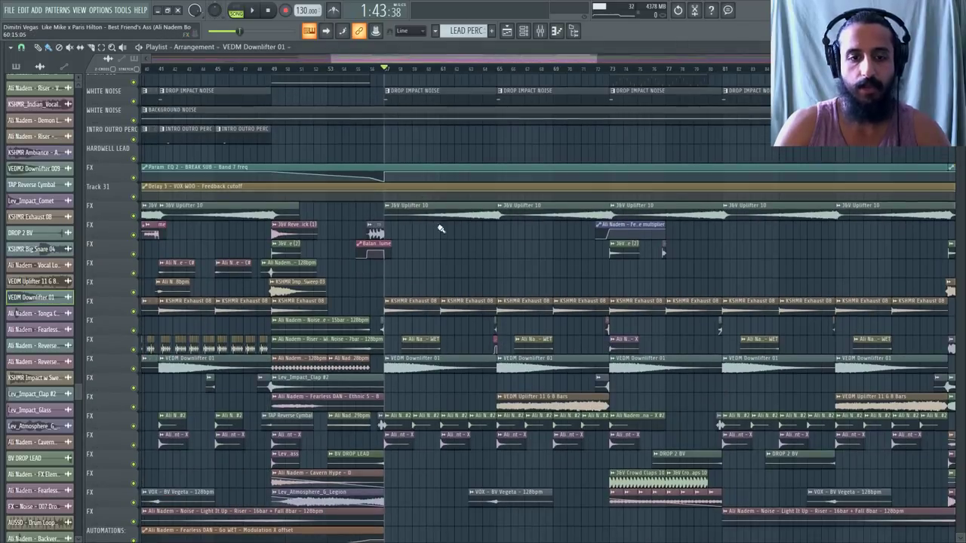
{"action": "scroll", "coordinate": [441, 228], "scroll_direction": "up", "scroll_amount": 1}
{"action": "key", "text": "F9"}
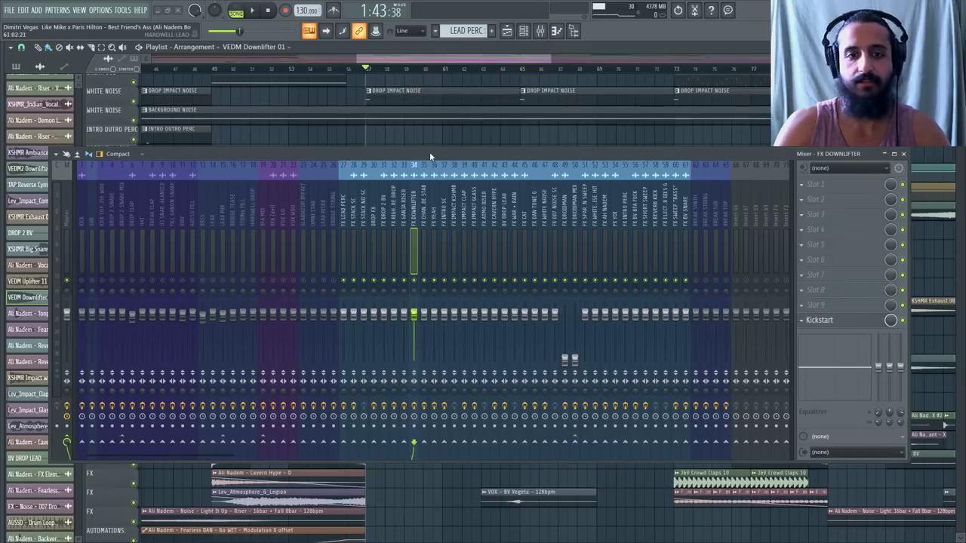
{"action": "left_click_drag", "start_coordinate": [412, 157], "coordinate": [490, 144]}
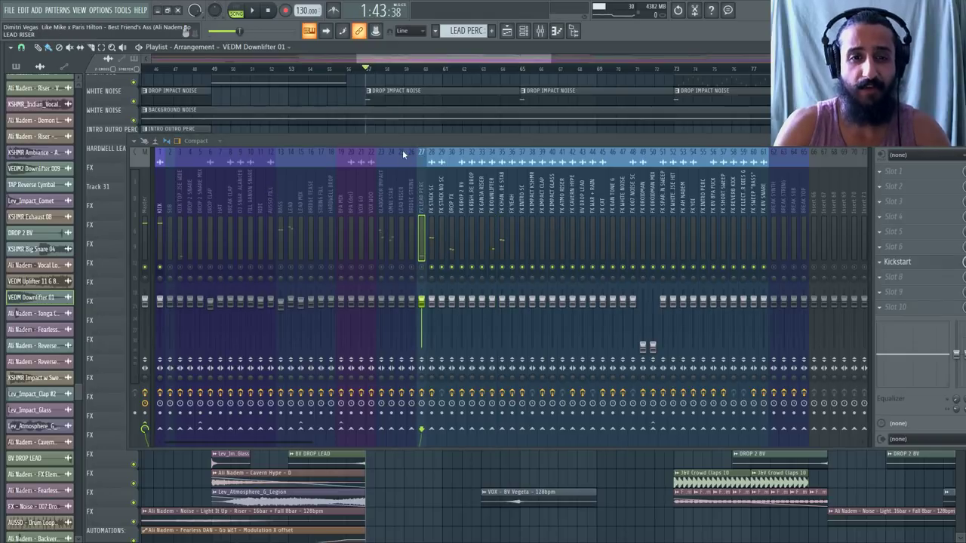
{"action": "left_click_drag", "start_coordinate": [392, 141], "coordinate": [253, 155]}
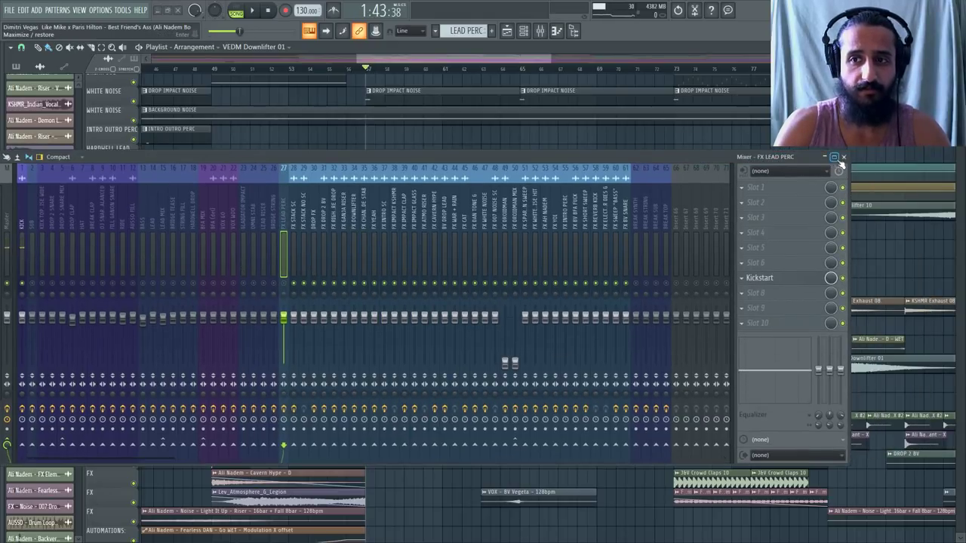
{"action": "left_click", "coordinate": [841, 157]}
Reset the VEDM Downlifter 01 sample's volume multiplier and play the drop to demonstrate an overly loud effect
{"action": "key", "text": "space"}
{"action": "scroll", "coordinate": [408, 364], "scroll_direction": "up", "scroll_amount": 2}
{"action": "key", "text": "space"}
{"action": "double_click", "coordinate": [413, 366]}
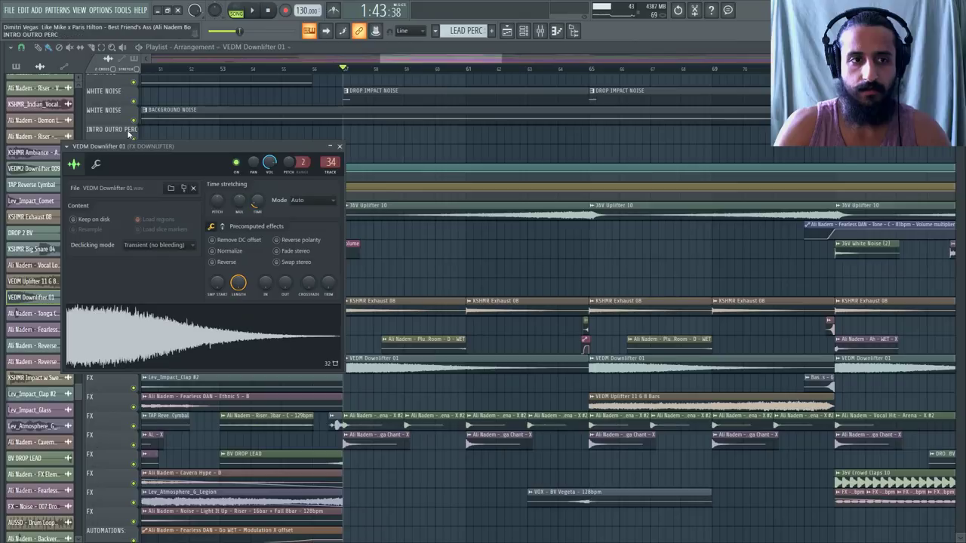
{"action": "left_click", "coordinate": [96, 165]}
{"action": "right_click", "coordinate": [99, 202]}
{"action": "left_click", "coordinate": [121, 268]}
{"action": "right_click", "coordinate": [121, 202]}
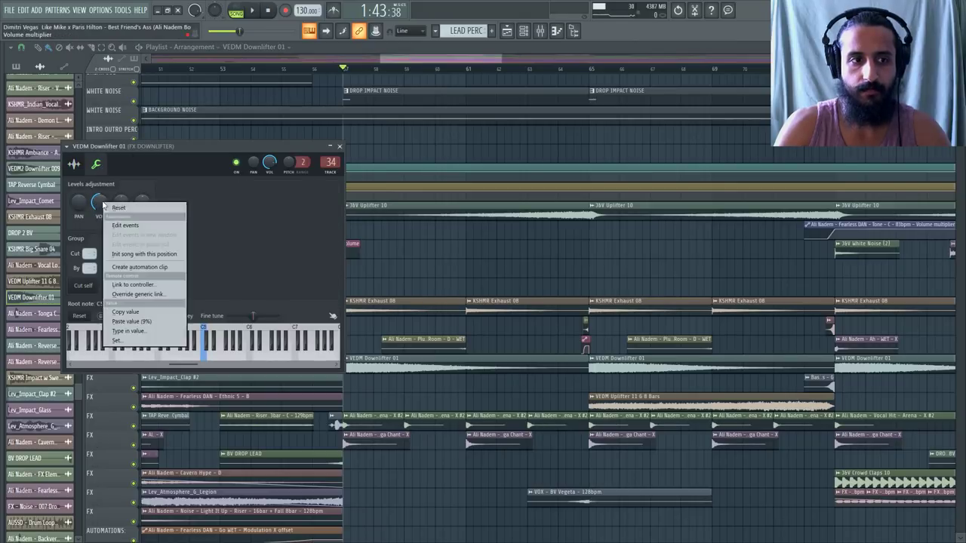
{"action": "left_click", "coordinate": [128, 217]}
{"action": "key", "text": "space"}
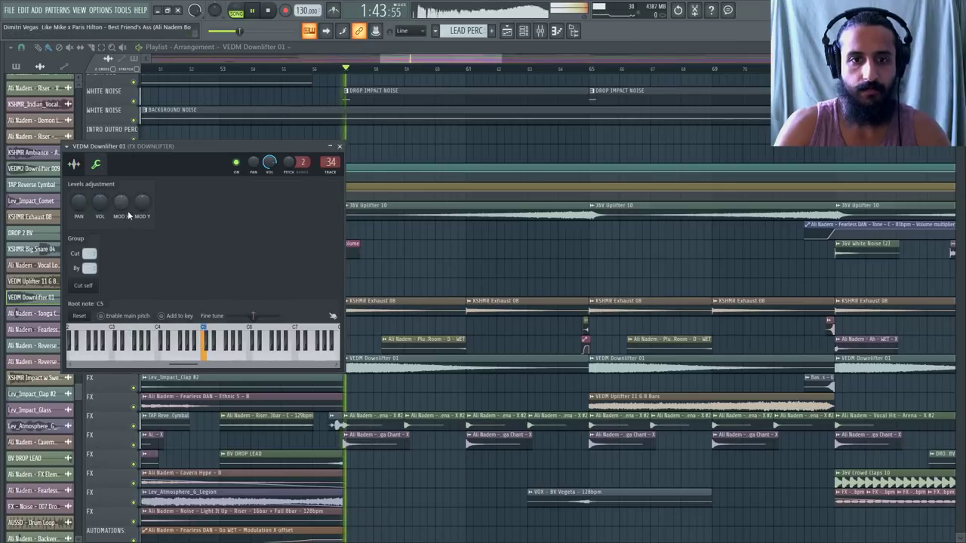
{"action": "left_click", "coordinate": [272, 11]}
Add LEAD and LEAD MIX to the soloed KICK and FX inserts and play the drop from bar 57 with the loud downlifter
{"action": "key", "text": "F9"}
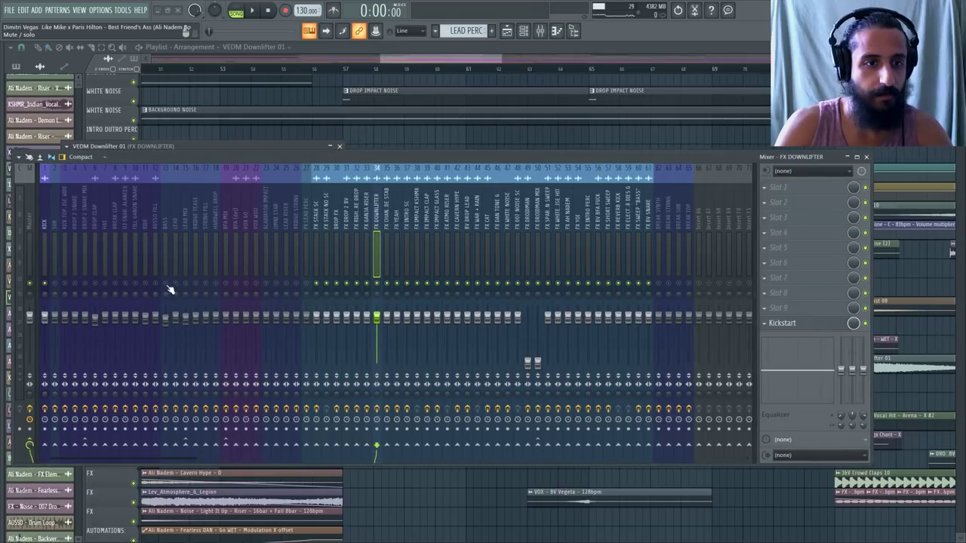
{"action": "left_click", "coordinate": [347, 72]}
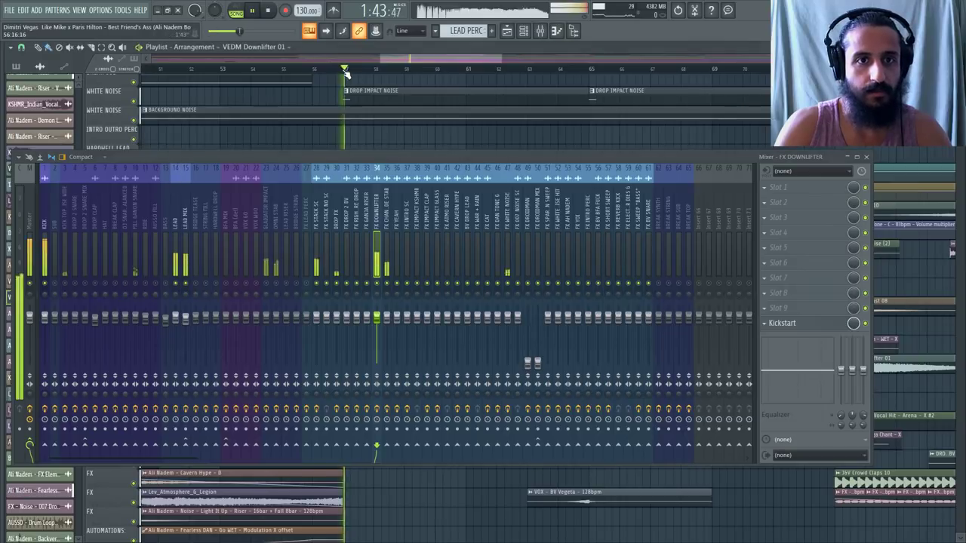
{"action": "left_click", "coordinate": [269, 12]}
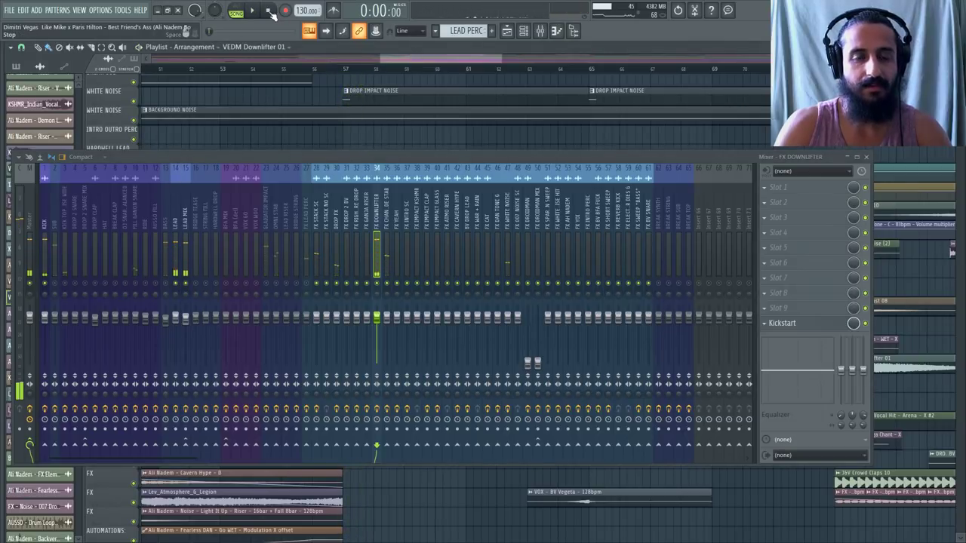
{"action": "left_click", "coordinate": [345, 70]}
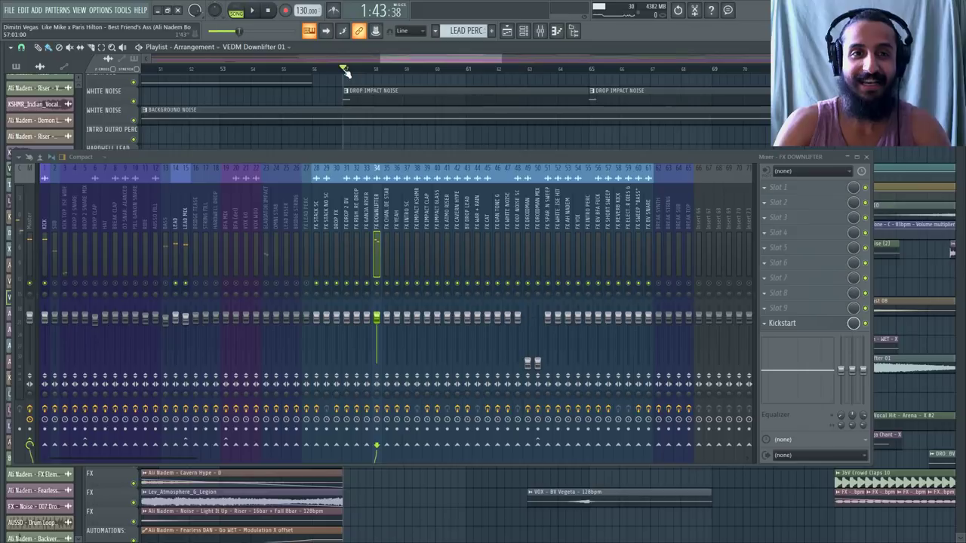
Turn down VEDM Downlifter 01's volume multiplier in its sampler settings and play the drop from bar 57 to compare the effect's level
{"action": "left_click", "coordinate": [866, 156]}
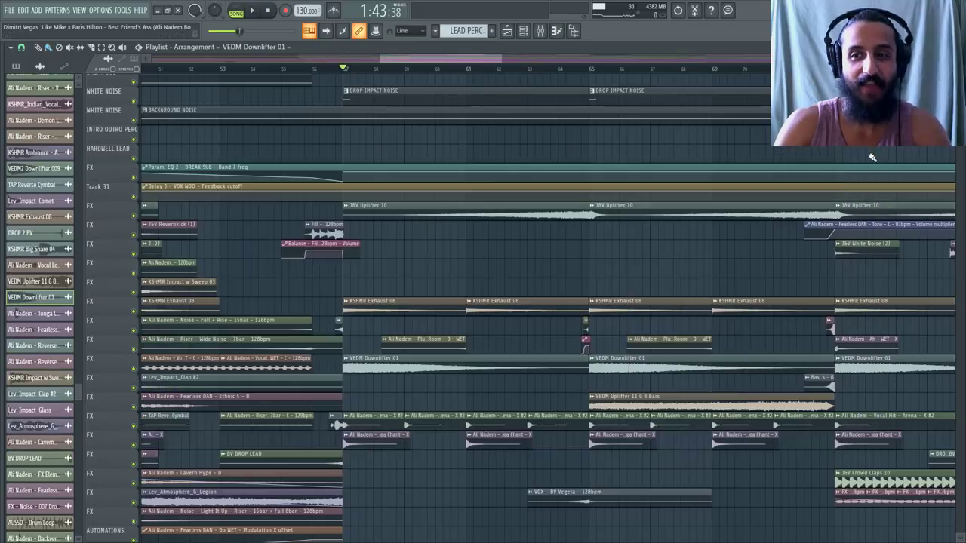
{"action": "double_click", "coordinate": [401, 371]}
{"action": "left_click", "coordinate": [96, 164]}
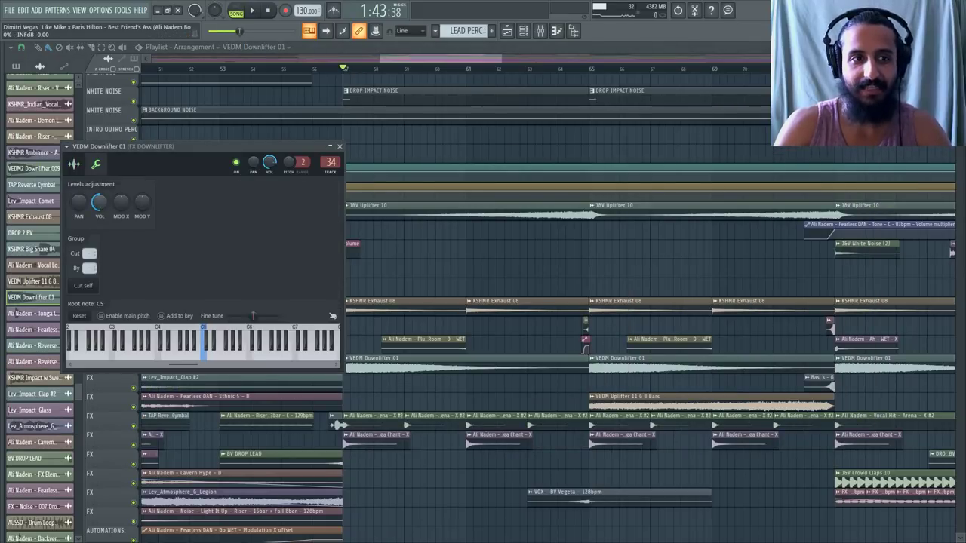
{"action": "key", "text": "space"}
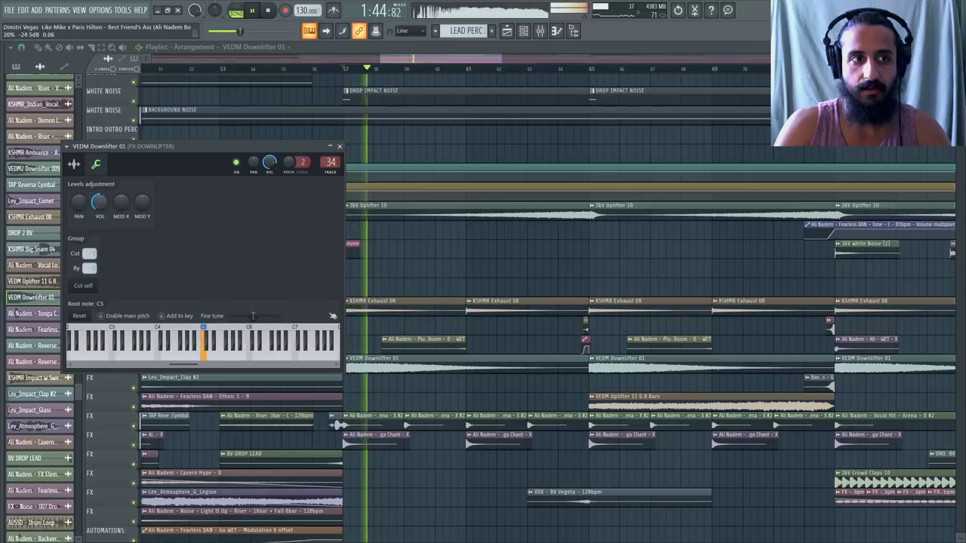
{"action": "key", "text": "space"}
{"action": "key", "text": "space"}
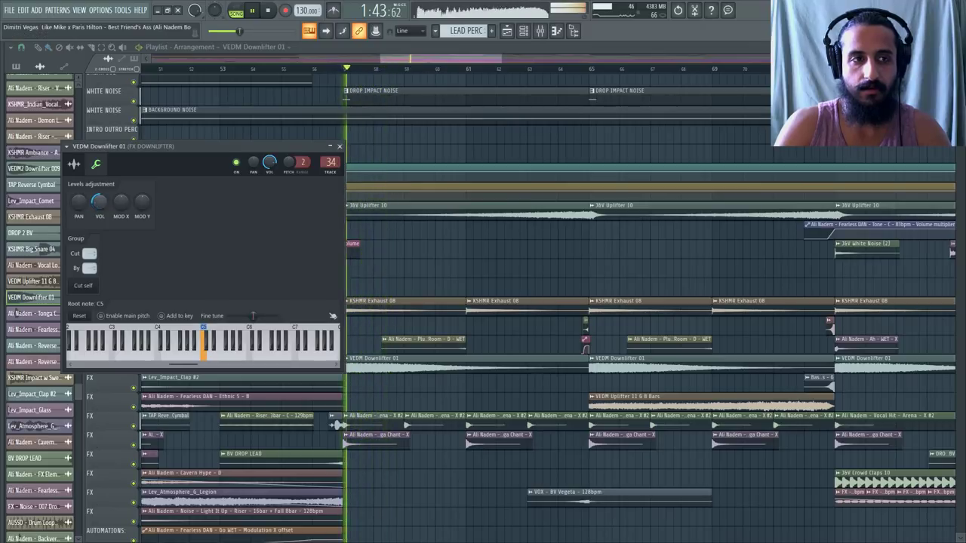
{"action": "left_click", "coordinate": [268, 10]}
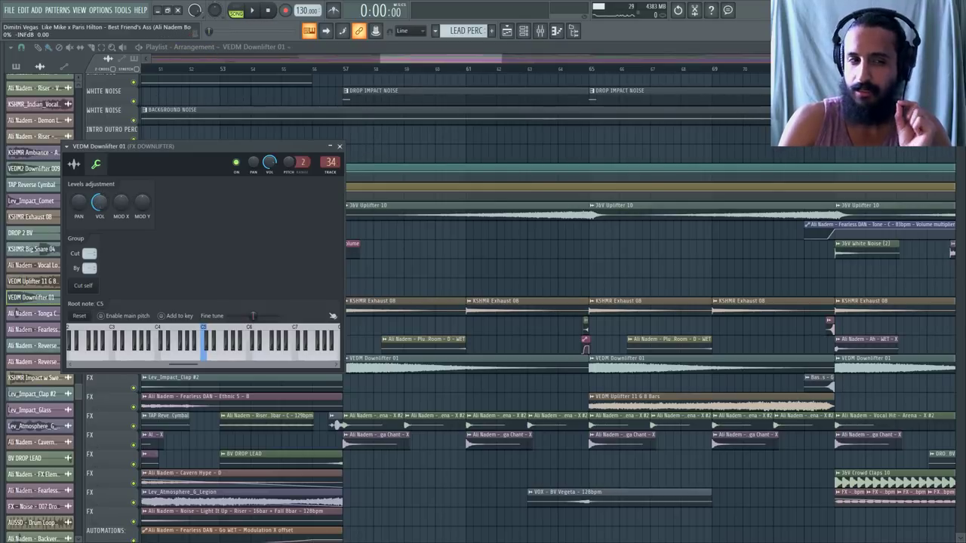
Copy the value of VEDM Downlifter 01's volume multiplier and close its sampler settings
{"action": "right_click", "coordinate": [98, 204]}
{"action": "left_click", "coordinate": [153, 317]}
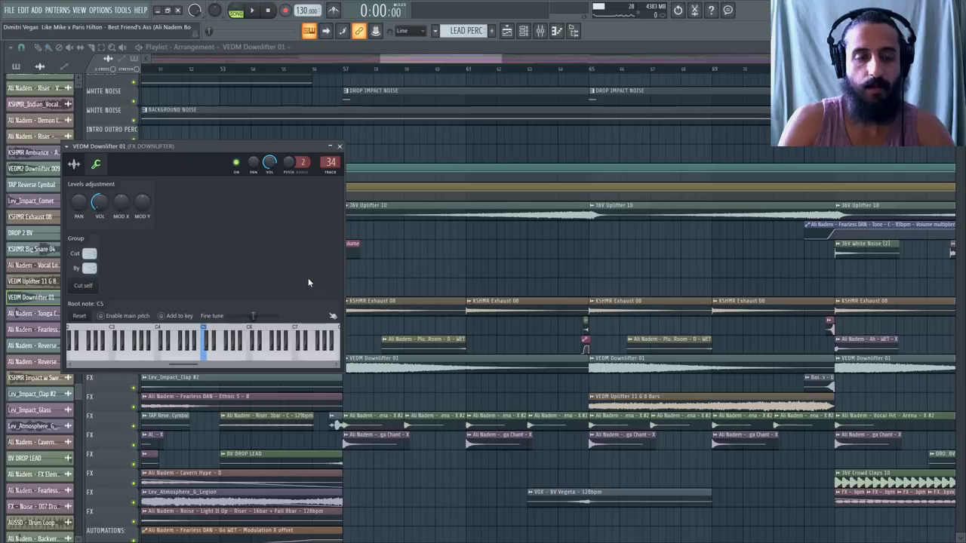
{"action": "left_click", "coordinate": [340, 147]}
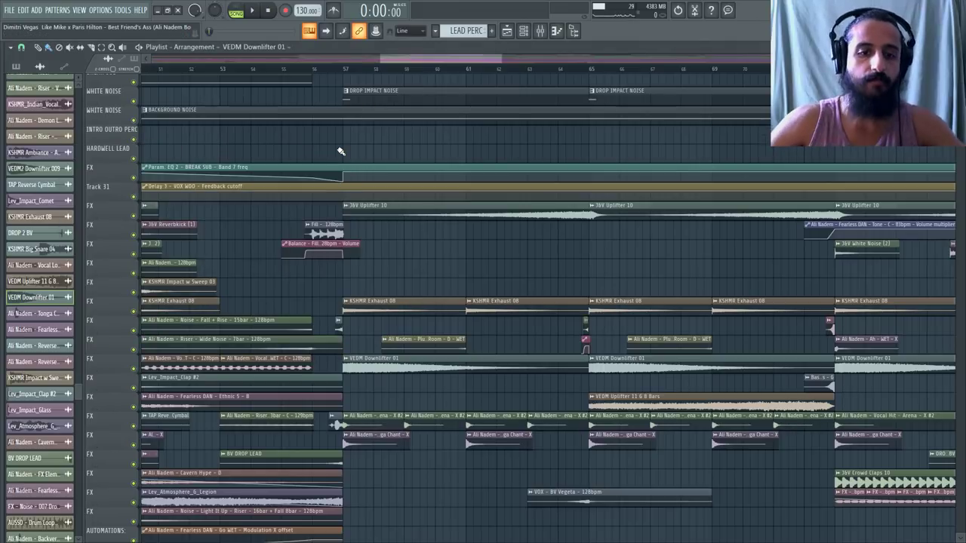
Look over the FX clips of the drop in the playlist, with the play position set to bar 57
{"action": "scroll", "coordinate": [477, 294], "scroll_direction": "down", "scroll_amount": 2}
{"action": "scroll", "coordinate": [476, 294], "scroll_direction": "down", "scroll_amount": 2}
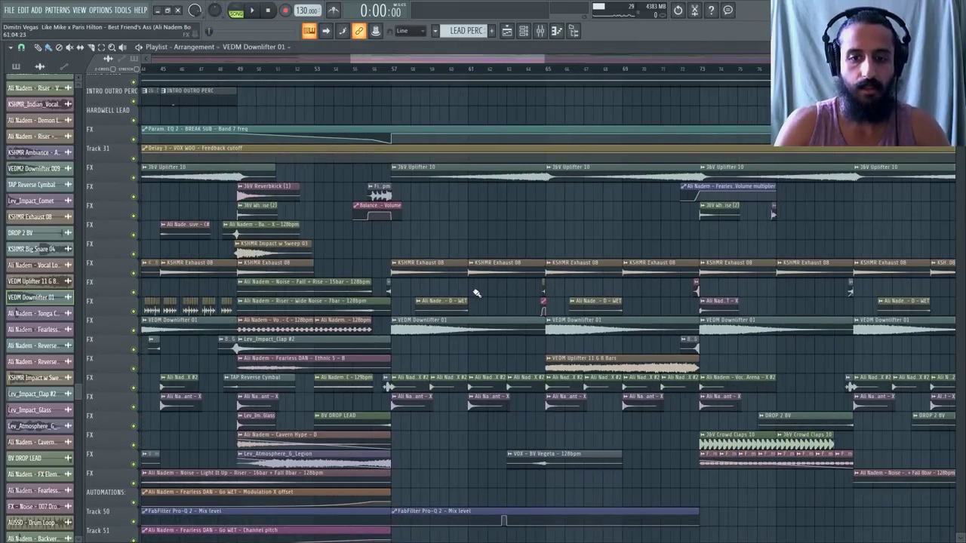
{"action": "scroll", "coordinate": [536, 292], "scroll_direction": "down", "scroll_amount": 2}
{"action": "scroll", "coordinate": [552, 319], "scroll_direction": "up", "scroll_amount": 2}
{"action": "scroll", "coordinate": [552, 320], "scroll_direction": "down", "scroll_amount": 4}
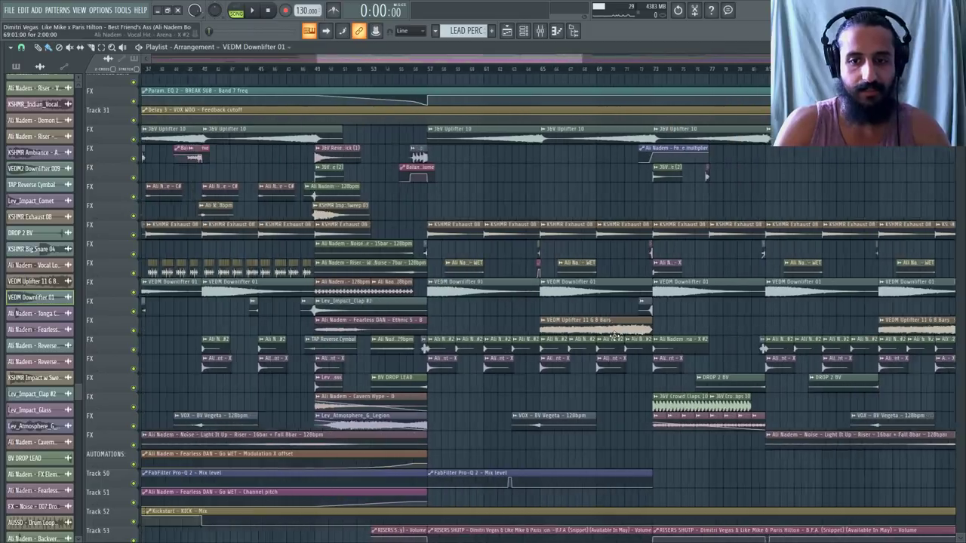
{"action": "scroll", "coordinate": [570, 345], "scroll_direction": "up", "scroll_amount": 3}
{"action": "scroll", "coordinate": [536, 345], "scroll_direction": "down", "scroll_amount": 2}
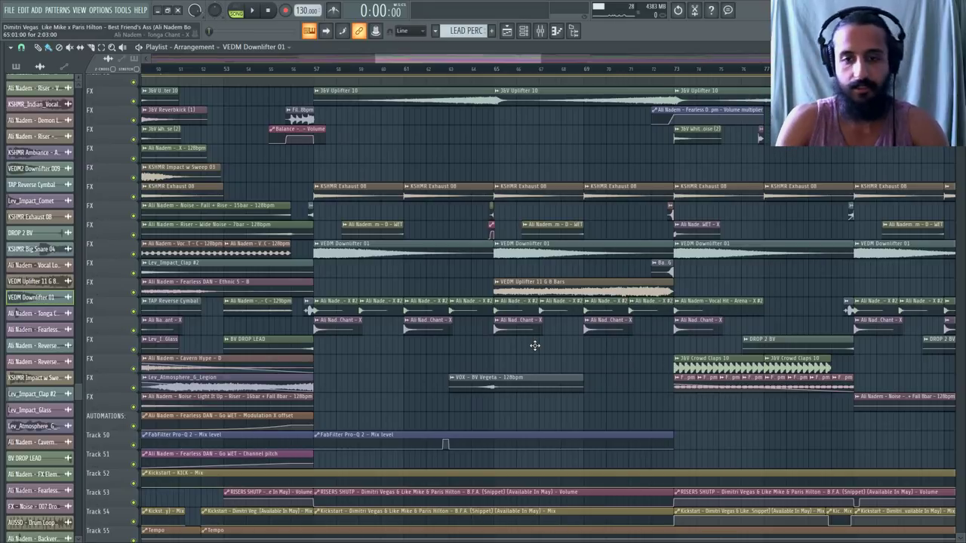
{"action": "left_click", "coordinate": [315, 68]}
{"action": "scroll", "coordinate": [490, 220], "scroll_direction": "down", "scroll_amount": 1}
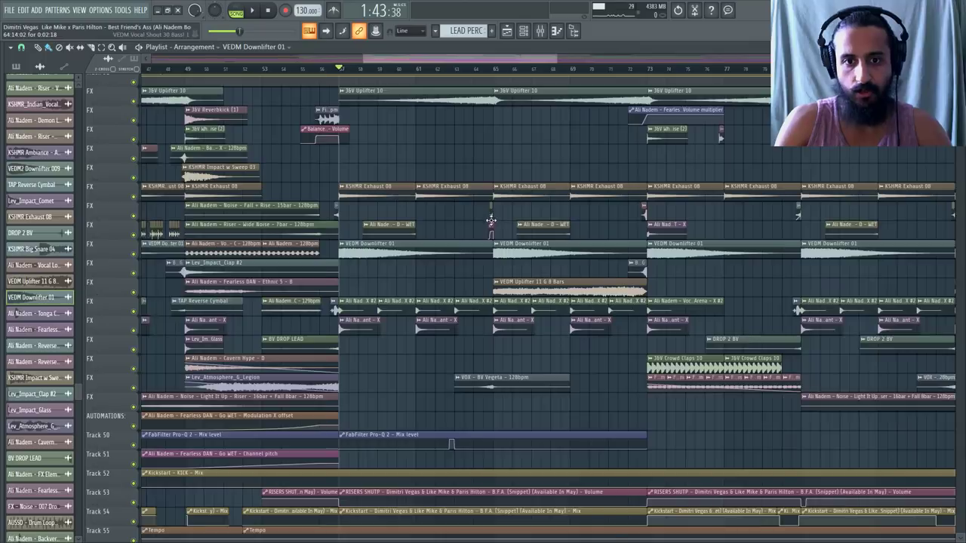
{"action": "scroll", "coordinate": [491, 221], "scroll_direction": "up", "scroll_amount": 1}
Examine the volume multipliers of the KSHMR Exhaust 08, Pluck - Big Room - D - WET, VEDM Downlifter 01 and VEDM Uplifter 11 G 8 Bars samples
{"action": "double_click", "coordinate": [519, 188]}
{"action": "left_click", "coordinate": [86, 152]}
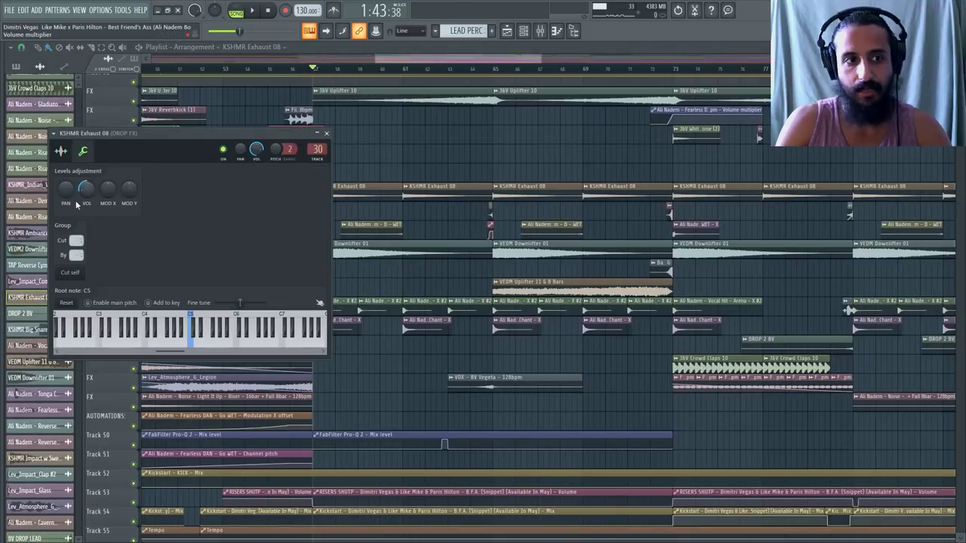
{"action": "double_click", "coordinate": [366, 224]}
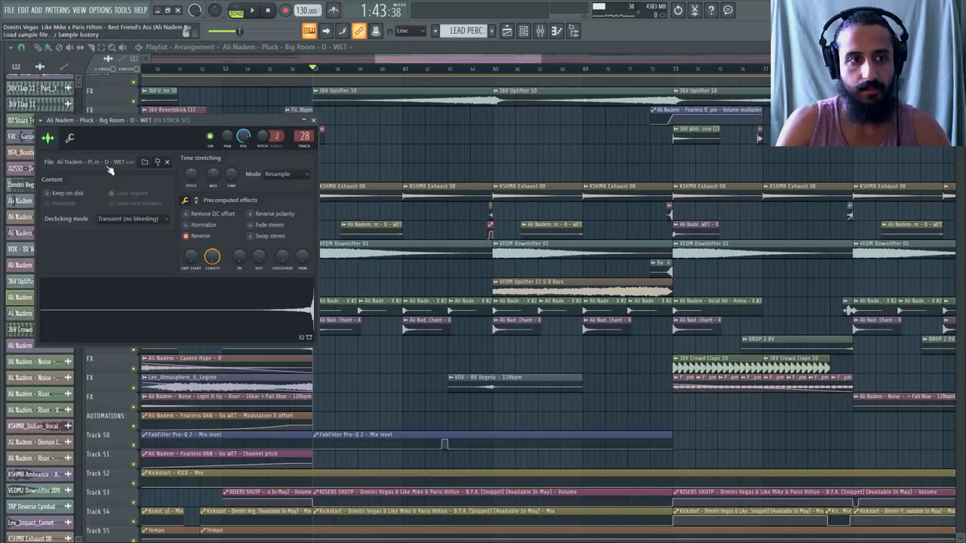
{"action": "left_click", "coordinate": [69, 138]}
{"action": "double_click", "coordinate": [402, 258]}
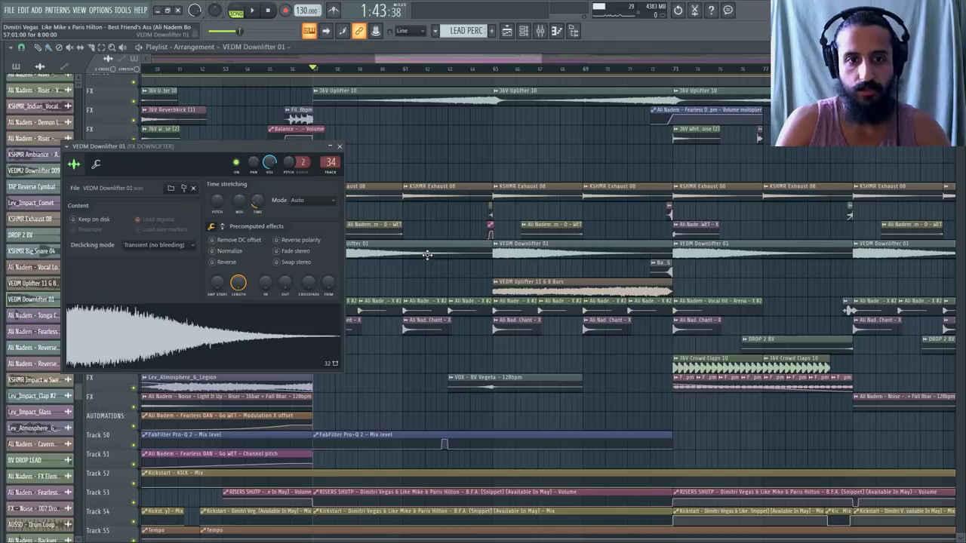
{"action": "left_click", "coordinate": [94, 165]}
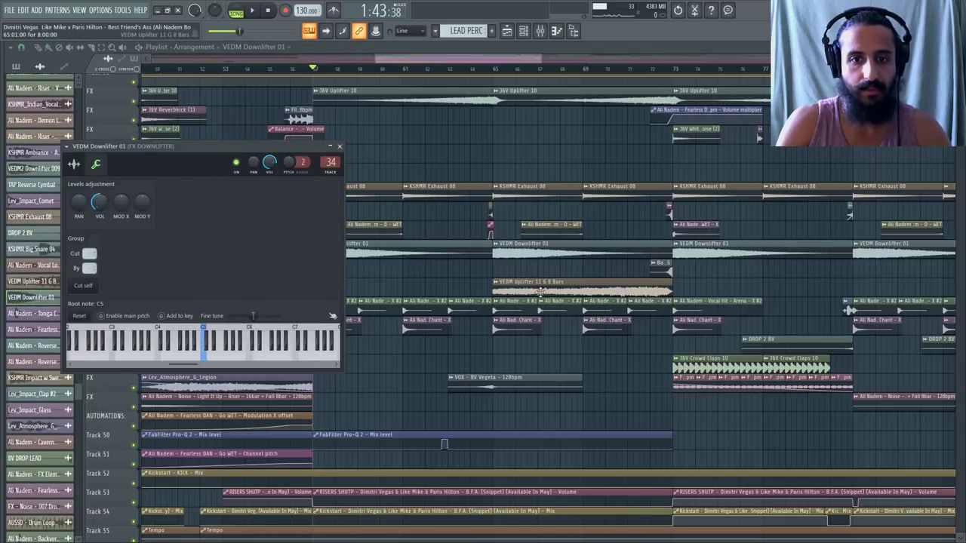
{"action": "double_click", "coordinate": [540, 290]}
{"action": "left_click", "coordinate": [108, 178]}
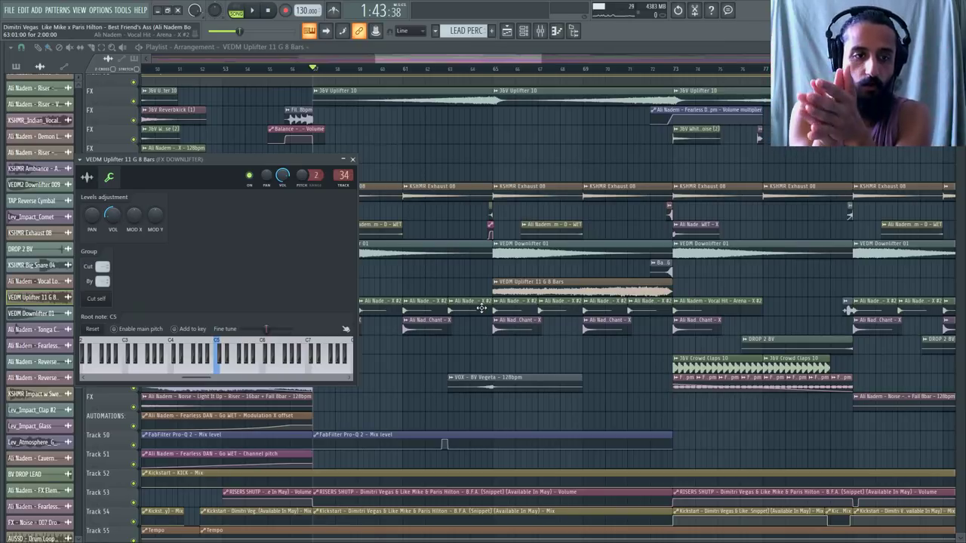
{"action": "left_click", "coordinate": [316, 69]}
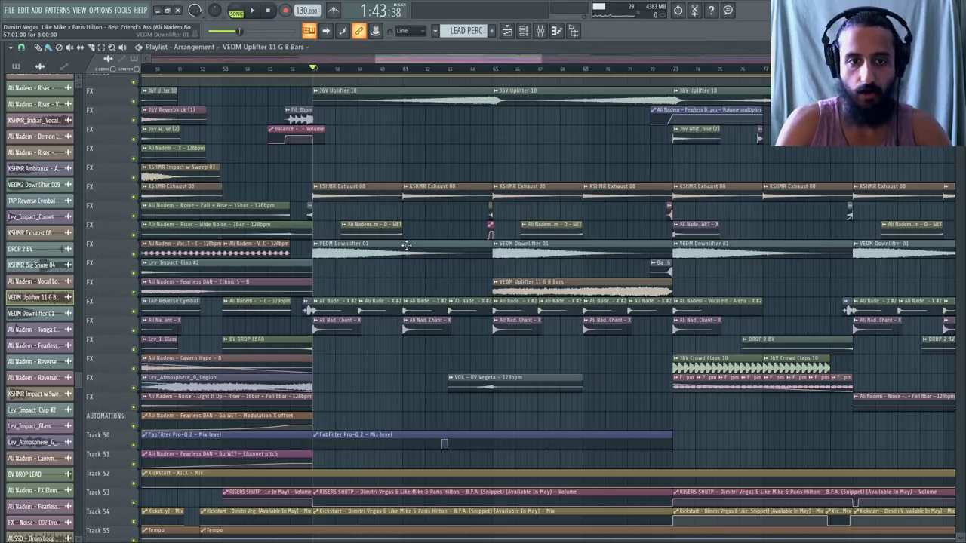
Examine the volume multiplier in the sampler settings of the J&V Uplifter 10 clip
{"action": "scroll", "coordinate": [388, 198], "scroll_direction": "up", "scroll_amount": 3}
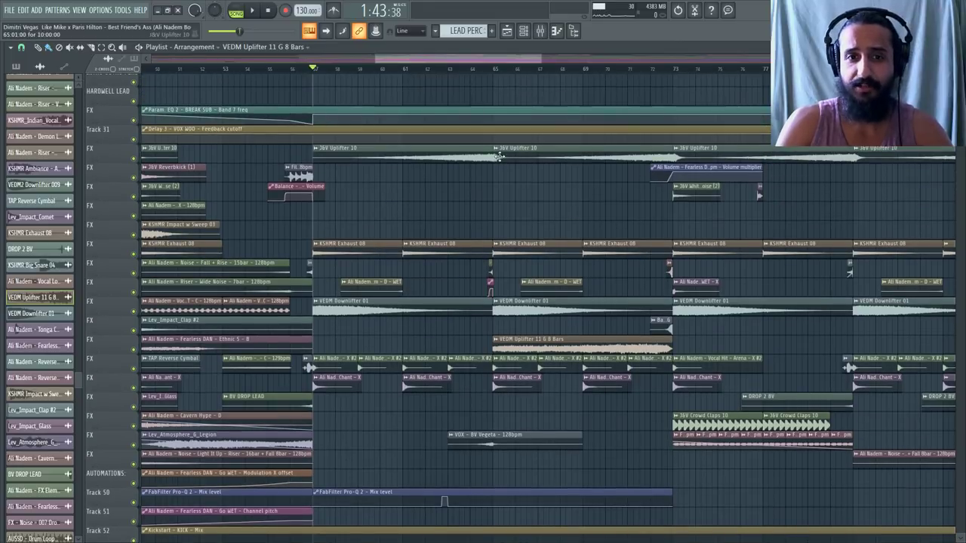
{"action": "double_click", "coordinate": [487, 149]}
{"action": "left_click", "coordinate": [70, 135]}
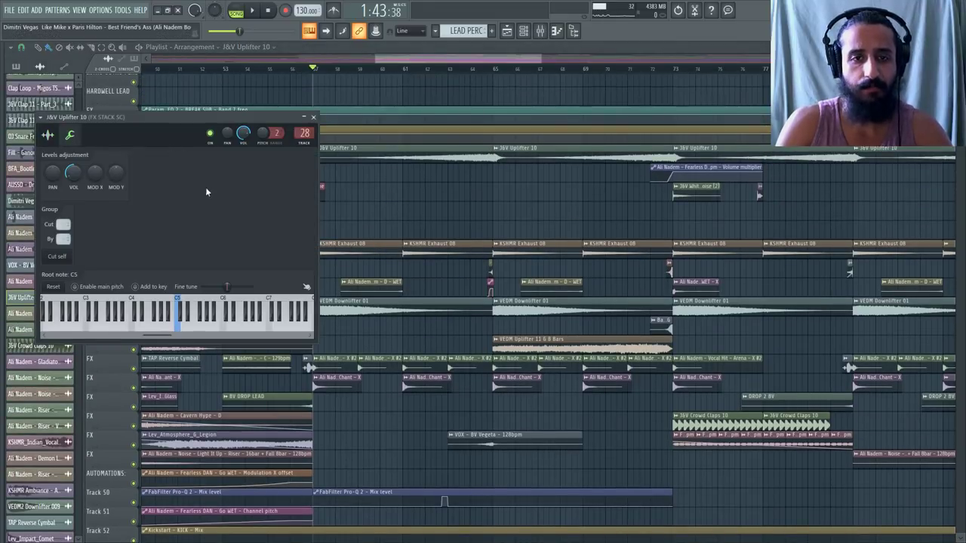
Try an excessive volume multiplier on J&V Uplifter 10 while playing from bar 63 with the mixer in view, and undo the change
{"action": "left_click", "coordinate": [451, 68]}
{"action": "left_click", "coordinate": [540, 31]}
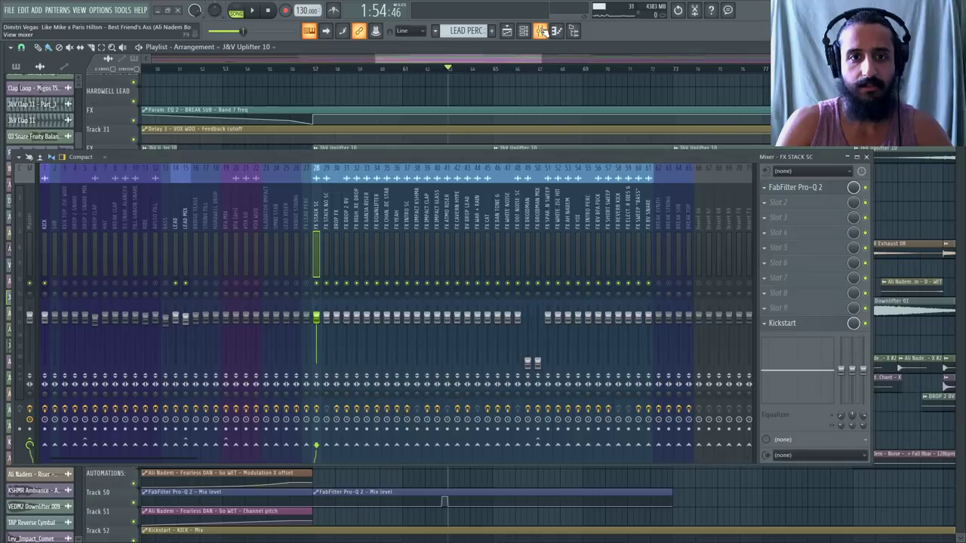
{"action": "key", "text": "space"}
{"action": "left_click_drag", "start_coordinate": [362, 162], "coordinate": [376, 300]}
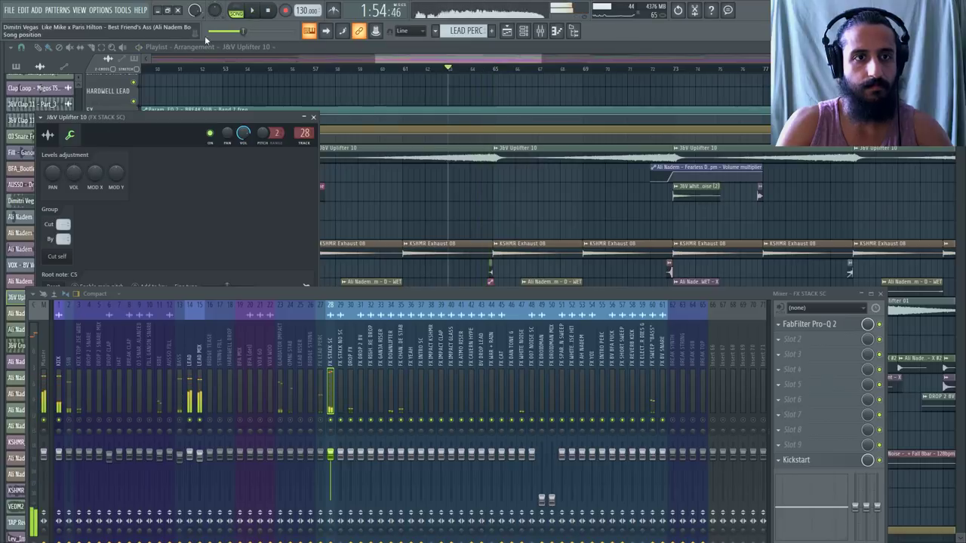
{"action": "left_click", "coordinate": [269, 10]}
{"action": "right_click", "coordinate": [74, 171]}
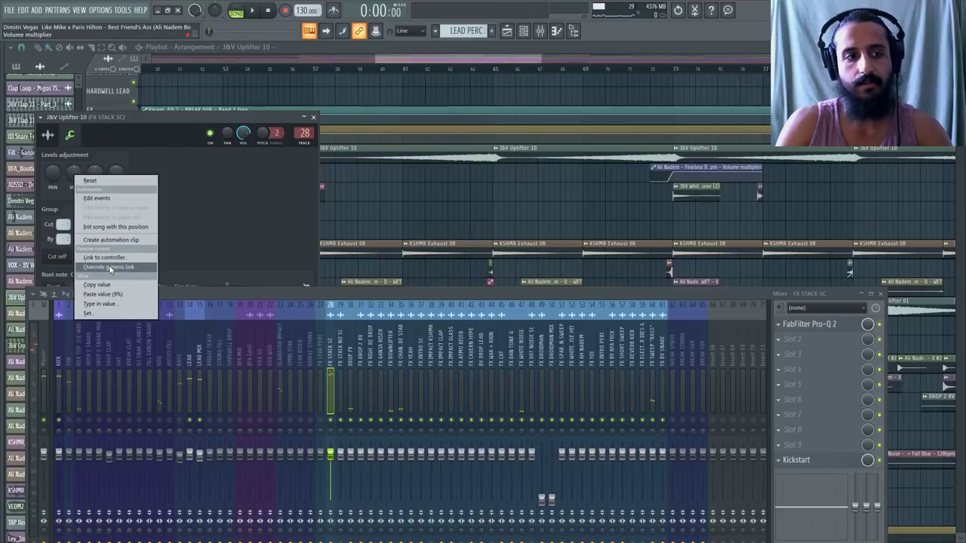
{"action": "left_click", "coordinate": [214, 198]}
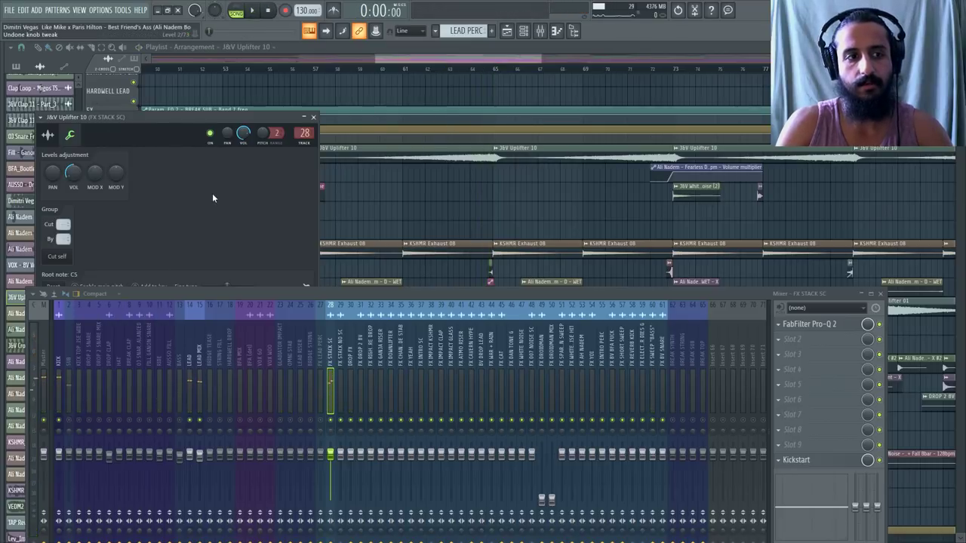
{"action": "left_click", "coordinate": [313, 117]}
Open the sampler settings of the KSHMR Exhaust 08 clip and solo its DROP FX mixer insert
{"action": "scroll", "coordinate": [436, 152], "scroll_direction": "down", "scroll_amount": 1}
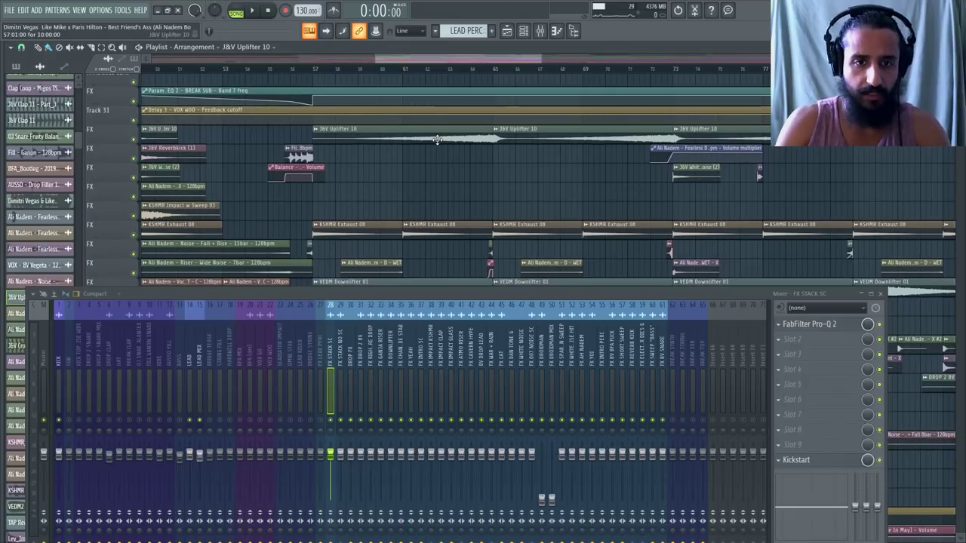
{"action": "scroll", "coordinate": [437, 140], "scroll_direction": "down", "scroll_amount": 2}
{"action": "scroll", "coordinate": [408, 221], "scroll_direction": "left", "scroll_amount": 1}
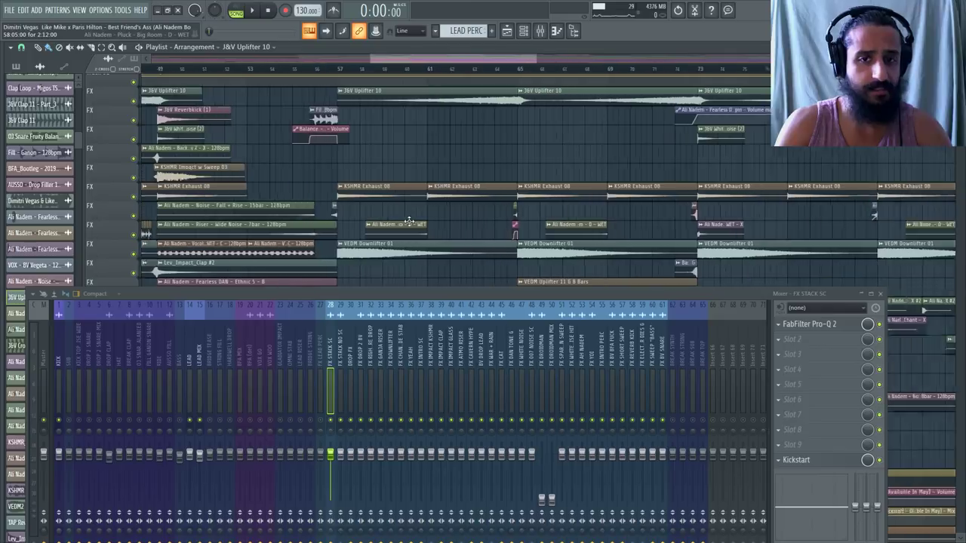
{"action": "scroll", "coordinate": [408, 221], "scroll_direction": "right", "scroll_amount": 1}
{"action": "double_click", "coordinate": [426, 194]}
{"action": "left_click", "coordinate": [87, 156]}
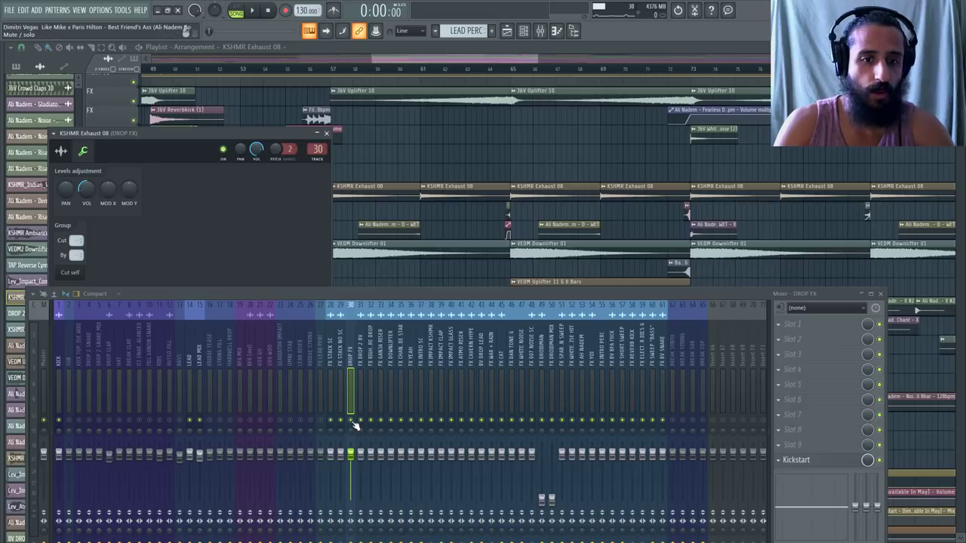
{"action": "double_click", "coordinate": [364, 201]}
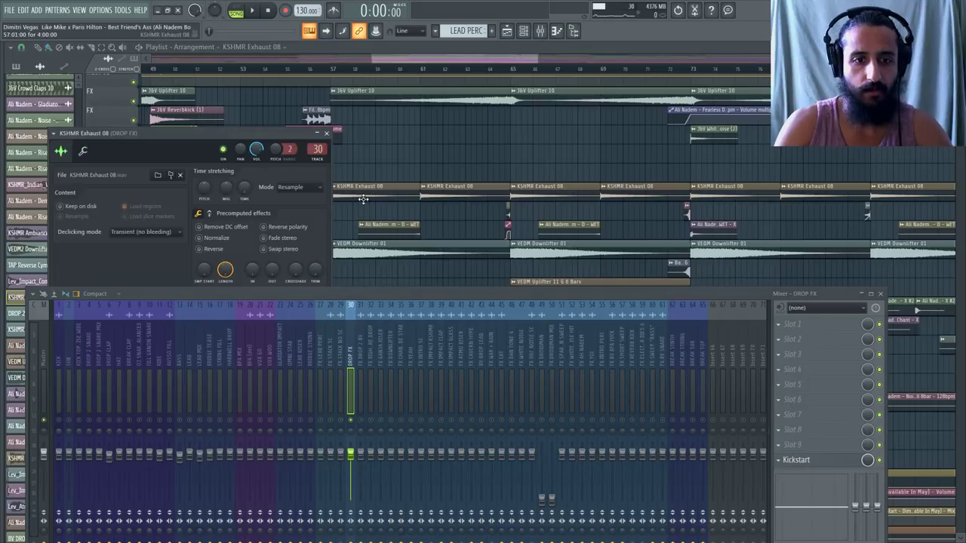
Route KSHMR Exhaust 08 to free mixer insert 66 and play it soloed from bar 57
{"action": "left_click", "coordinate": [318, 159]}
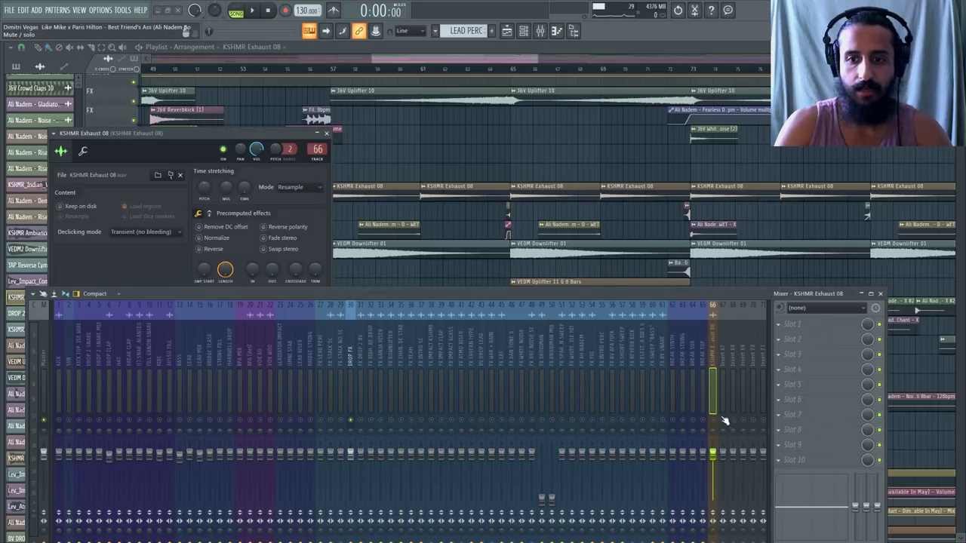
{"action": "left_click", "coordinate": [330, 70]}
{"action": "key", "text": "space"}
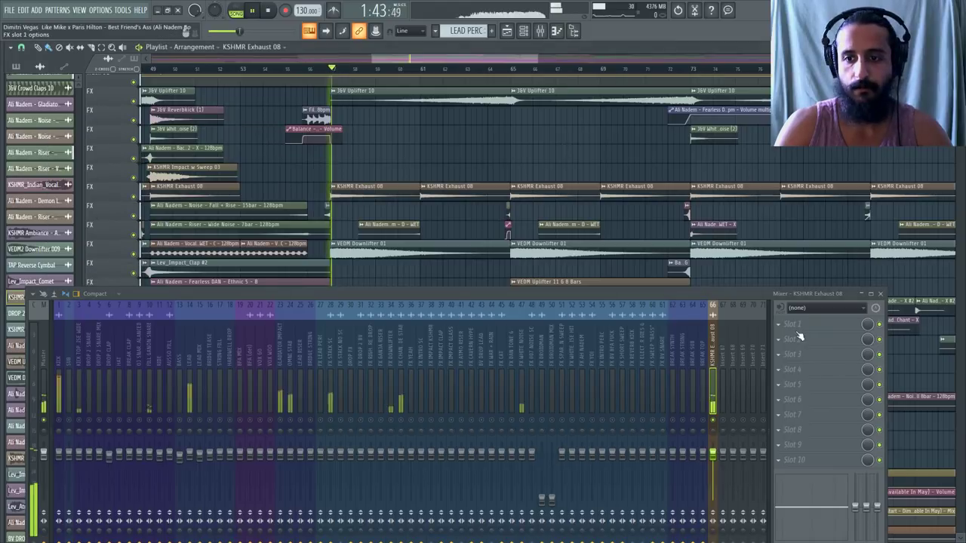
{"action": "key", "text": "space"}
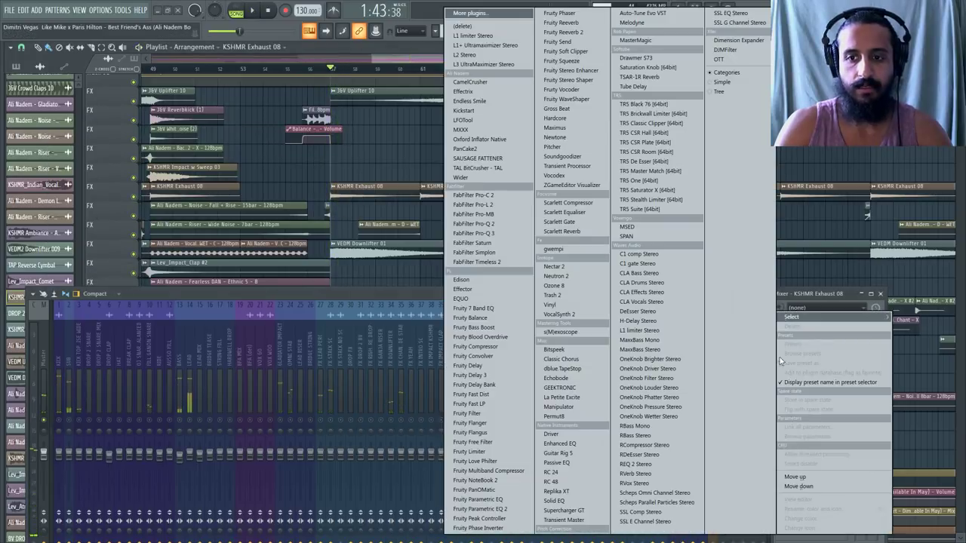
Load Fruity parametric EQ 2 in slot 3 of the KSHMR Exhaust 08 insert and play the soloed sample
{"action": "left_click", "coordinate": [779, 357]}
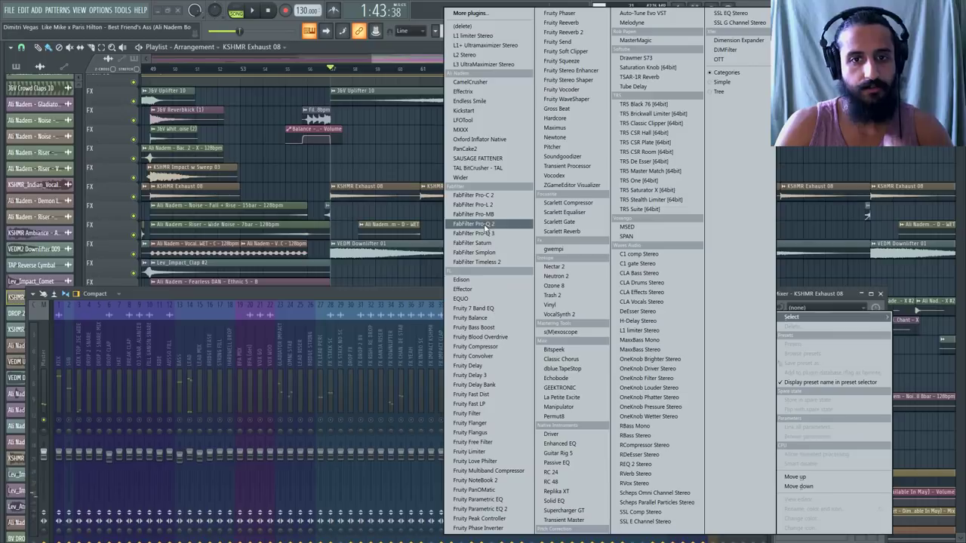
{"action": "left_click", "coordinate": [478, 509]}
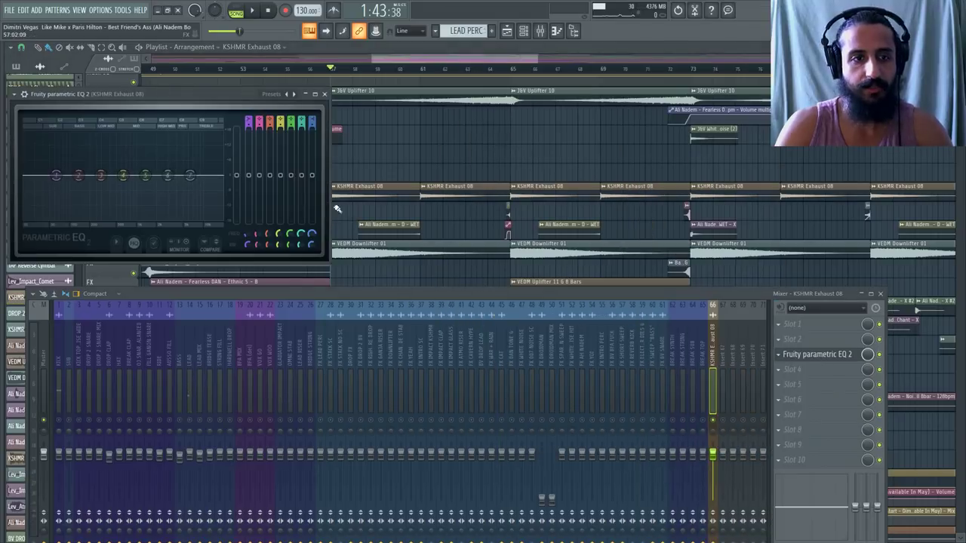
{"action": "left_click_drag", "start_coordinate": [191, 93], "coordinate": [448, 95]}
{"action": "key", "text": "space"}
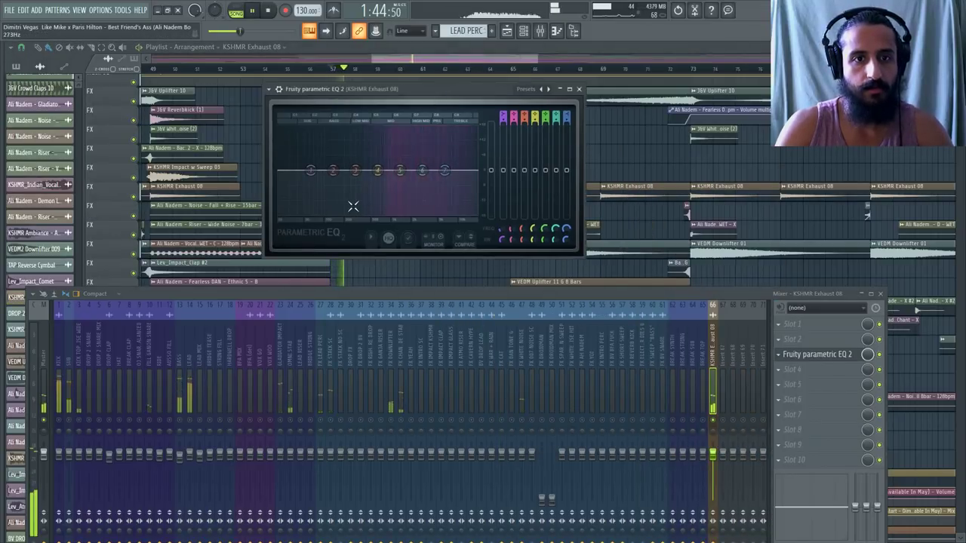
Try pulling EQ band 7 down into the low mids to cut the sample's highs, and play the result
{"action": "key", "text": "space"}
{"action": "left_click_drag", "start_coordinate": [444, 170], "coordinate": [359, 213]}
{"action": "key", "text": "space"}
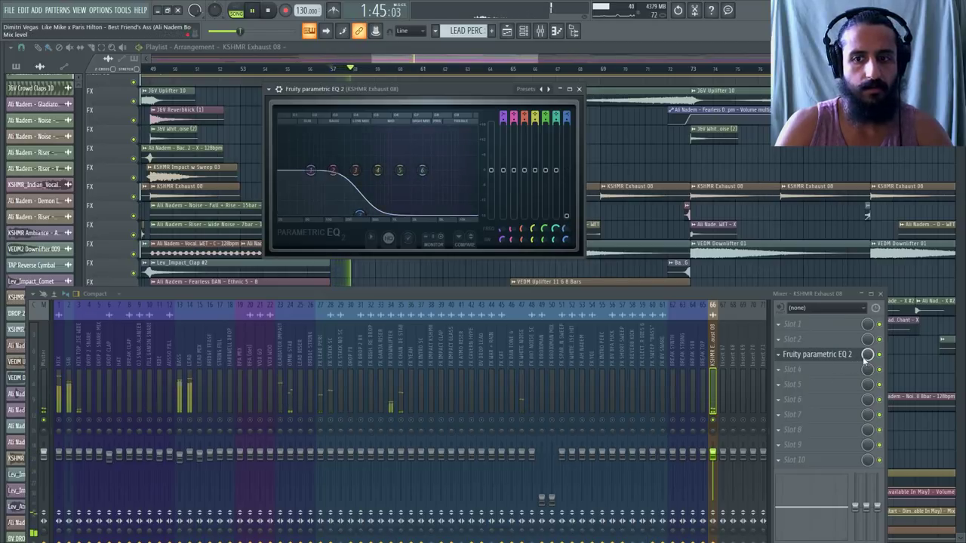
{"action": "key", "text": "space"}
Load the 20Hz + 18kHz cut EQ preset, lower the band 7 low pass to 200 Hz and play the filtered sample
{"action": "left_click", "coordinate": [278, 89]}
{"action": "mouse_move", "coordinate": [336, 126]}
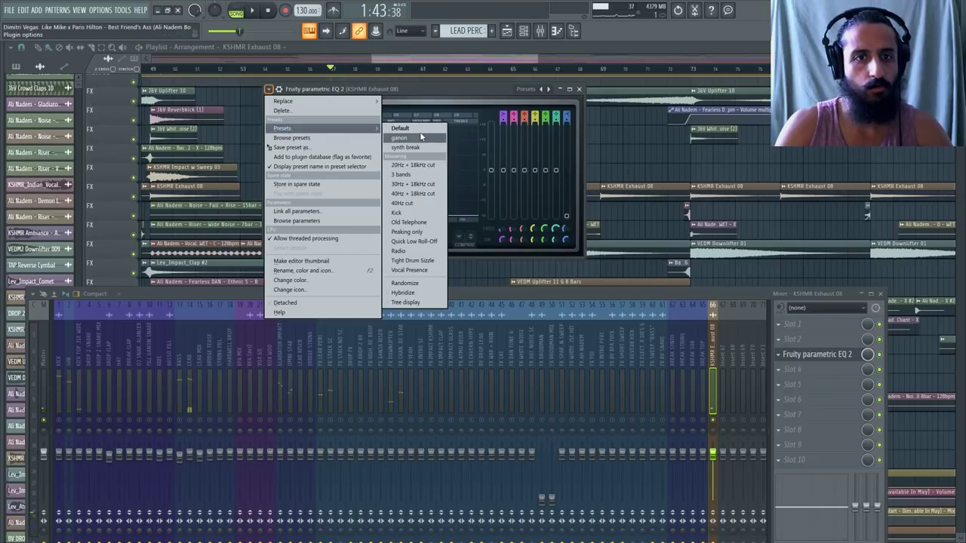
{"action": "left_click", "coordinate": [415, 138]}
{"action": "left_click_drag", "start_coordinate": [474, 173], "coordinate": [348, 174]}
{"action": "key", "text": "space"}
{"action": "key", "text": "space"}
{"action": "key", "text": "space"}
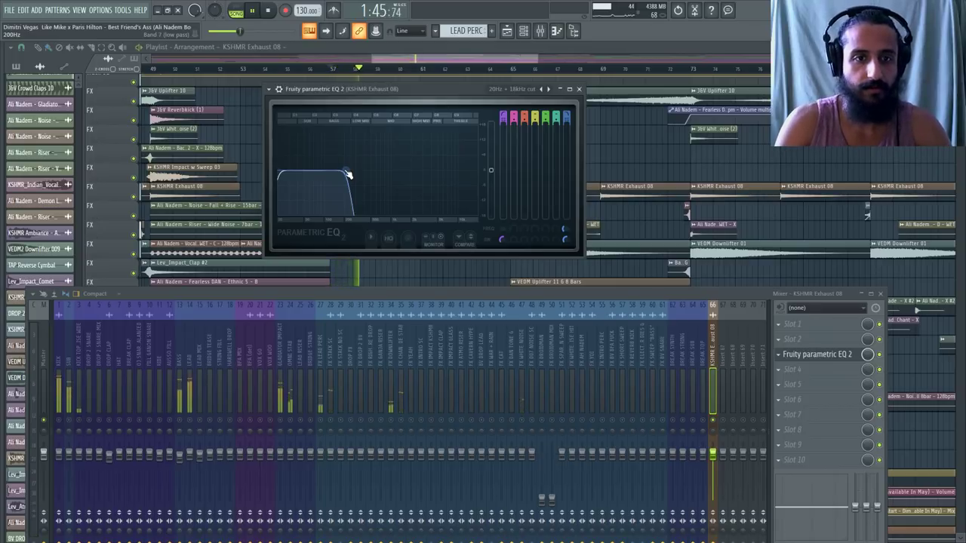
{"action": "key", "text": "space"}
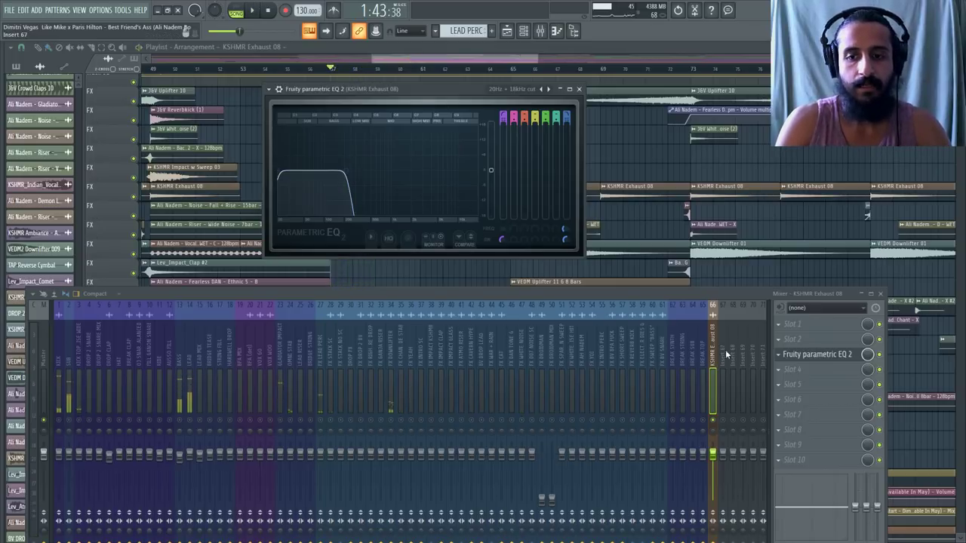
Remove Fruity parametric EQ 2 from the KSHMR Exhaust 08 insert and close the mixer
{"action": "right_click", "coordinate": [789, 354]}
{"action": "mouse_move", "coordinate": [793, 303]}
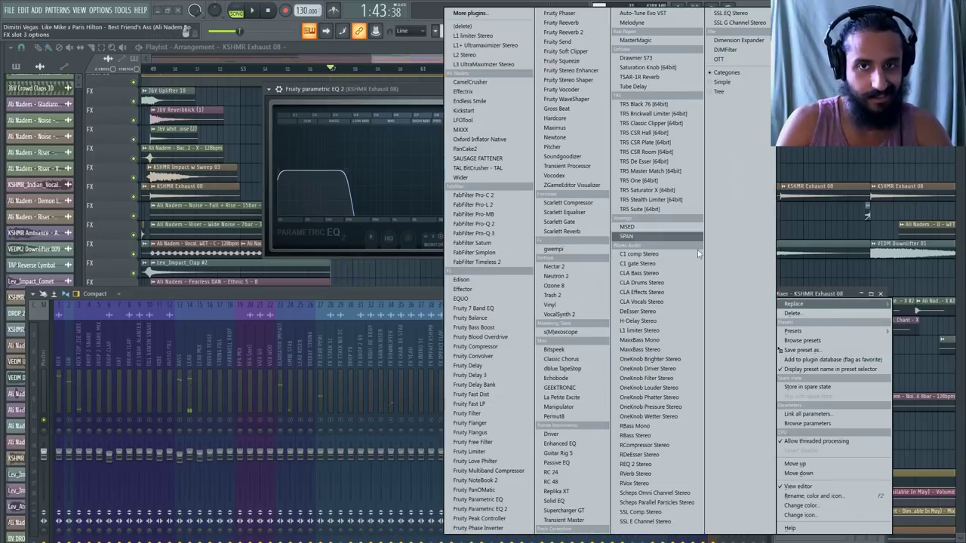
{"action": "left_click", "coordinate": [463, 25]}
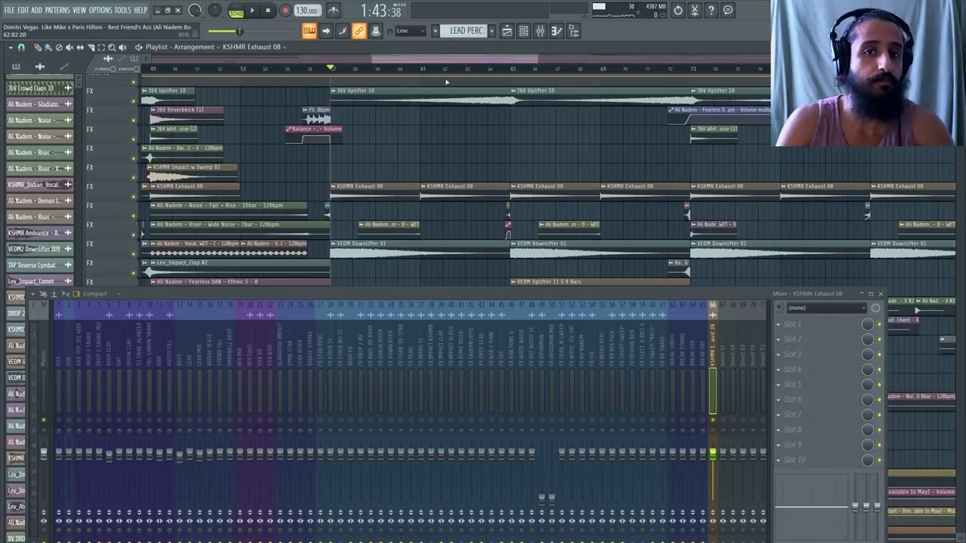
{"action": "left_click", "coordinate": [879, 293]}
{"action": "scroll", "coordinate": [598, 279], "scroll_direction": "down", "scroll_amount": 2}
{"action": "scroll", "coordinate": [598, 279], "scroll_direction": "up", "scroll_amount": 2}
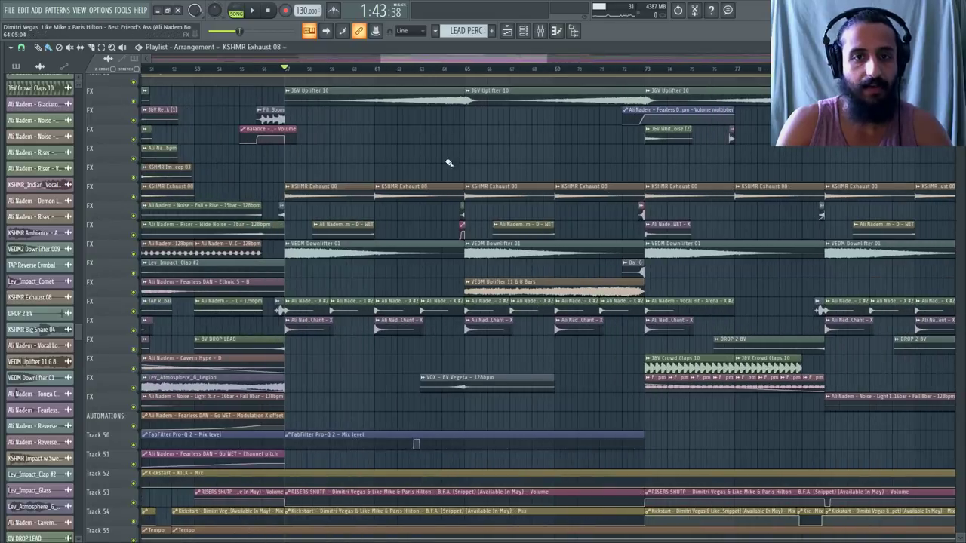
Examine the effects chain on the FX YEAH mixer insert and close the mixer
{"action": "left_click", "coordinate": [540, 31]}
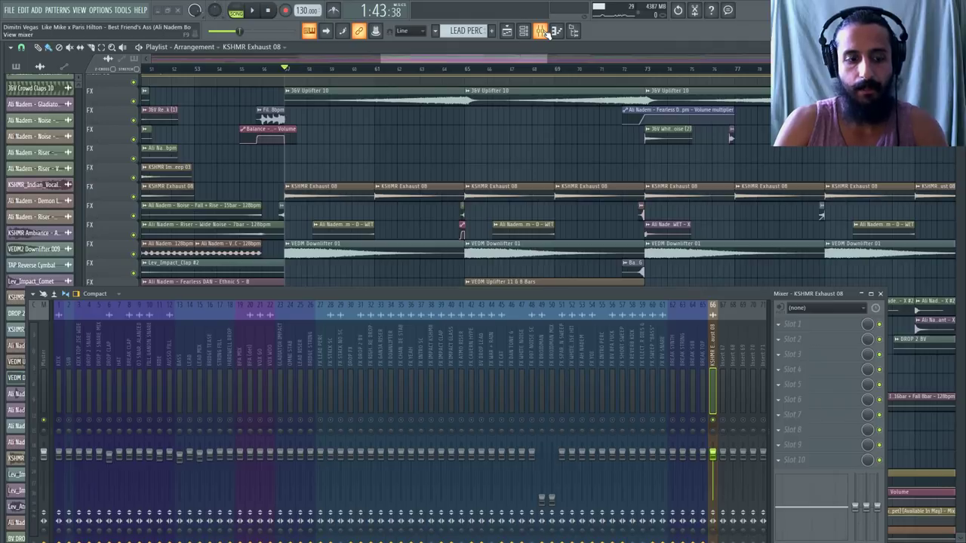
{"action": "key", "text": "alt+Tab"}
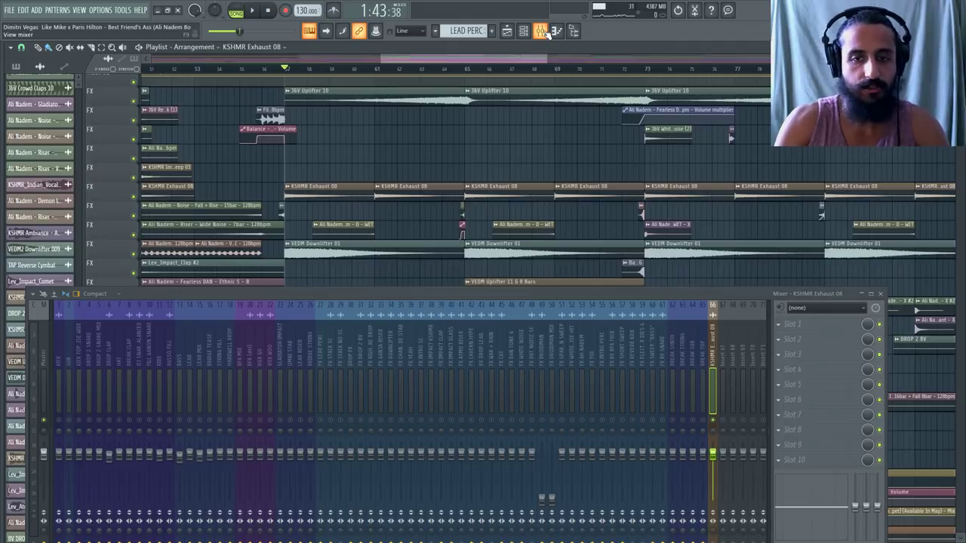
{"action": "left_click", "coordinate": [411, 340]}
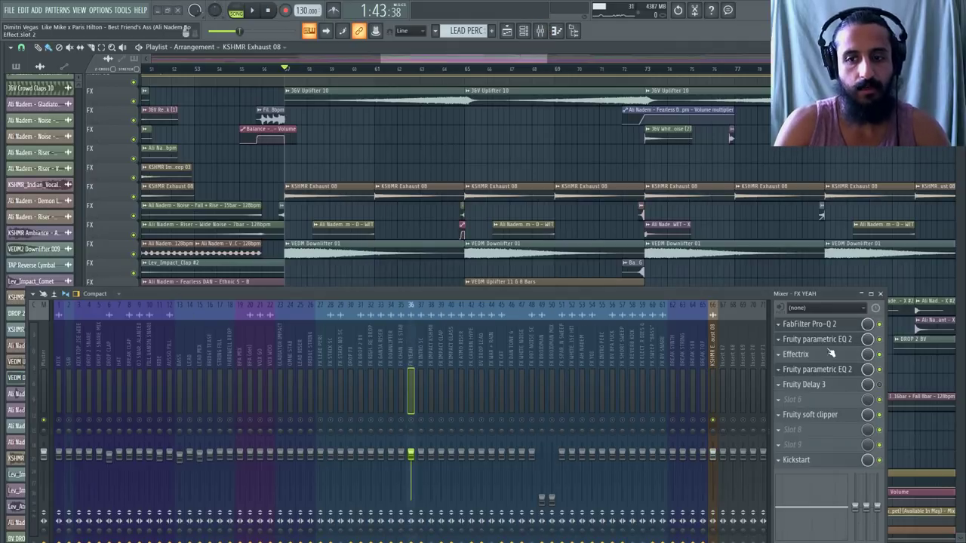
{"action": "left_click", "coordinate": [879, 294]}
Unsolo the mixer so all inserts are active, and look over the FX clips across the arrangement
{"action": "scroll", "coordinate": [840, 287], "scroll_direction": "down", "scroll_amount": 5}
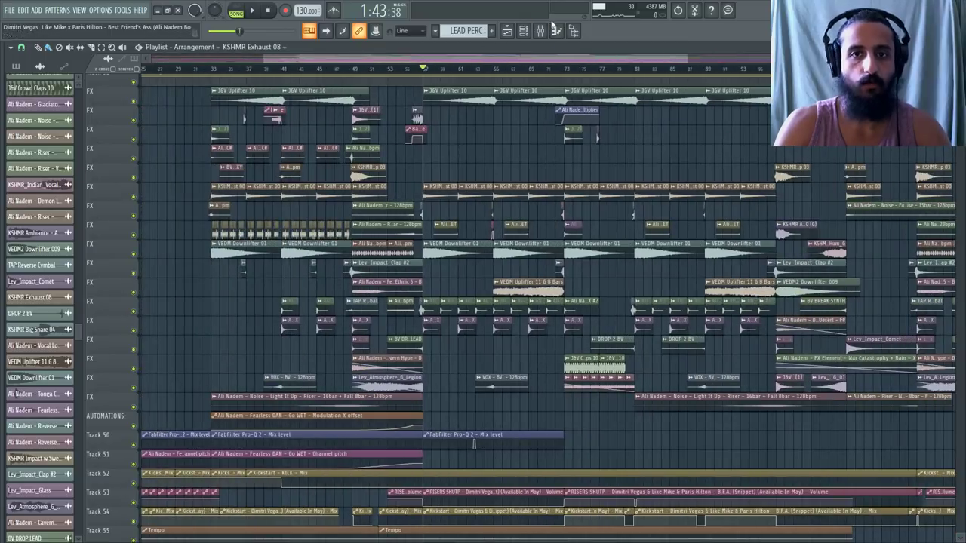
{"action": "key", "text": "F9"}
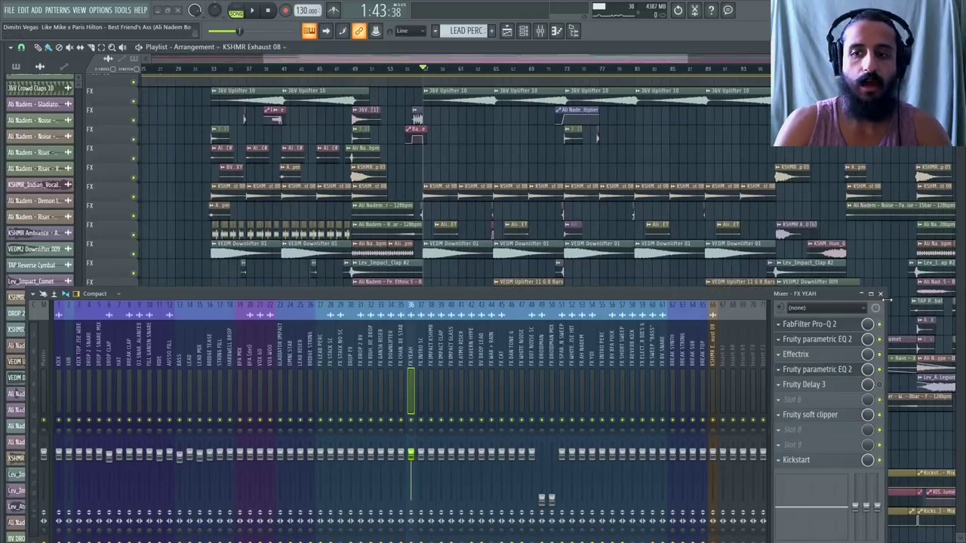
{"action": "left_click", "coordinate": [879, 293]}
{"action": "scroll", "coordinate": [872, 296], "scroll_direction": "up", "scroll_amount": 4}
{"action": "scroll", "coordinate": [618, 345], "scroll_direction": "up", "scroll_amount": 2}
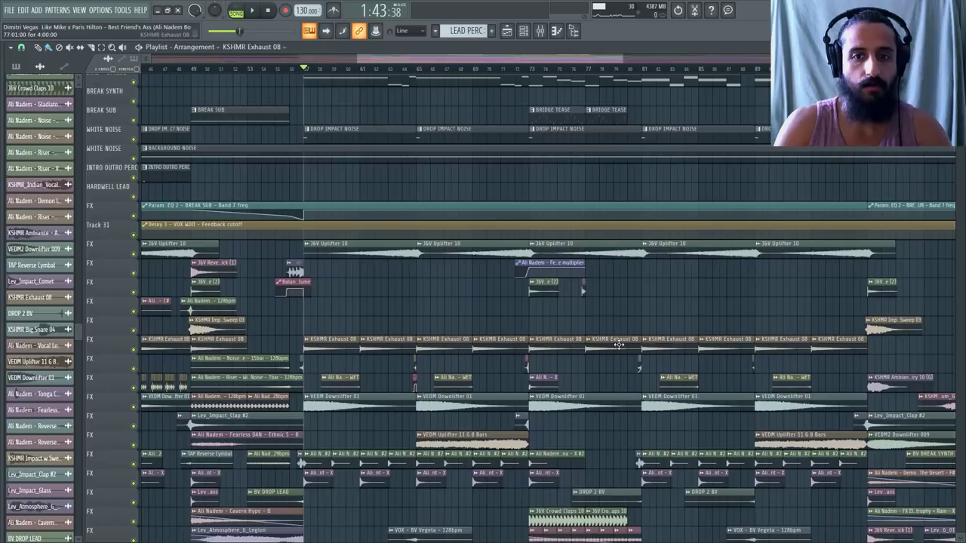
{"action": "scroll", "coordinate": [619, 340], "scroll_direction": "down", "scroll_amount": 5}
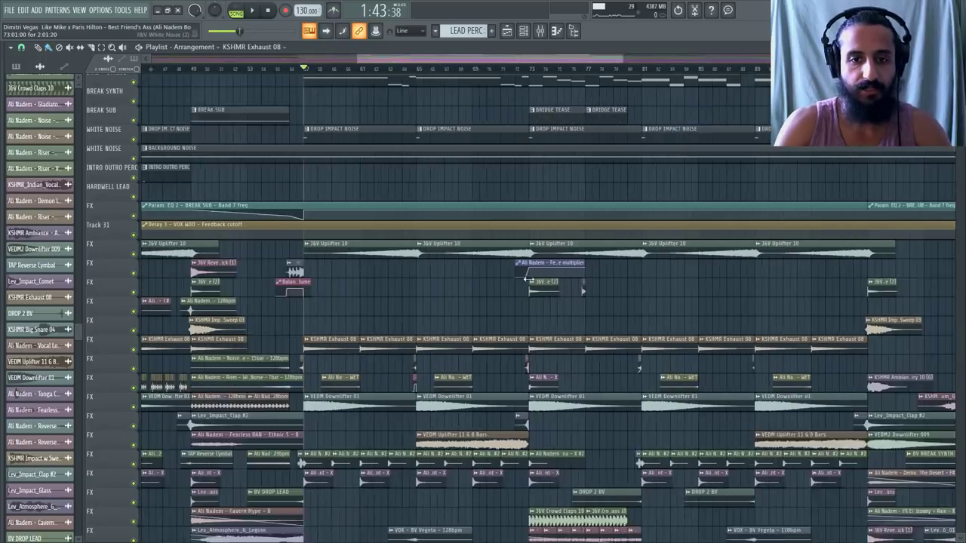
{"action": "scroll", "coordinate": [647, 309], "scroll_direction": "up", "scroll_amount": 2}
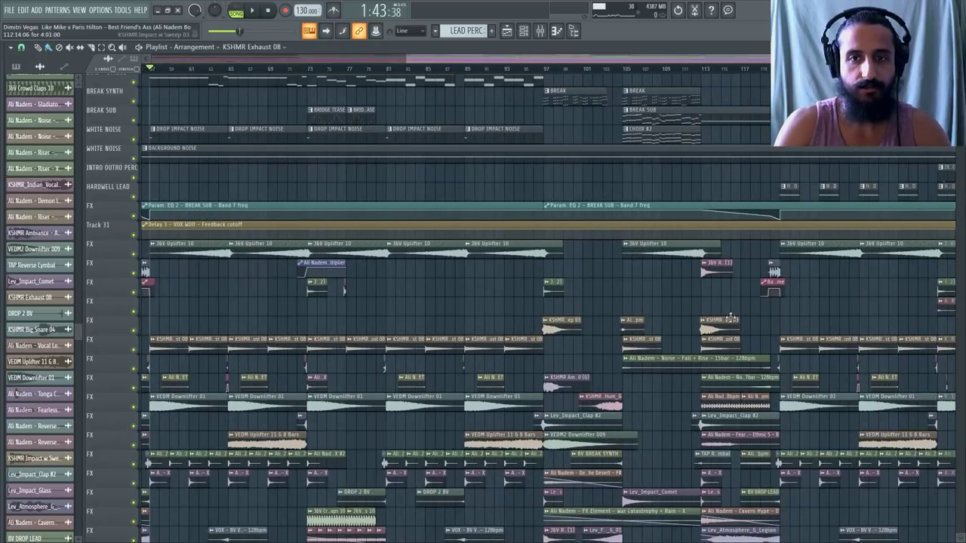
Examine the effects chains of the BFA MIX, LEAD MIX, BASS, LEAD and OJ SNARE BALANCED mixer inserts
{"action": "left_click", "coordinate": [543, 31]}
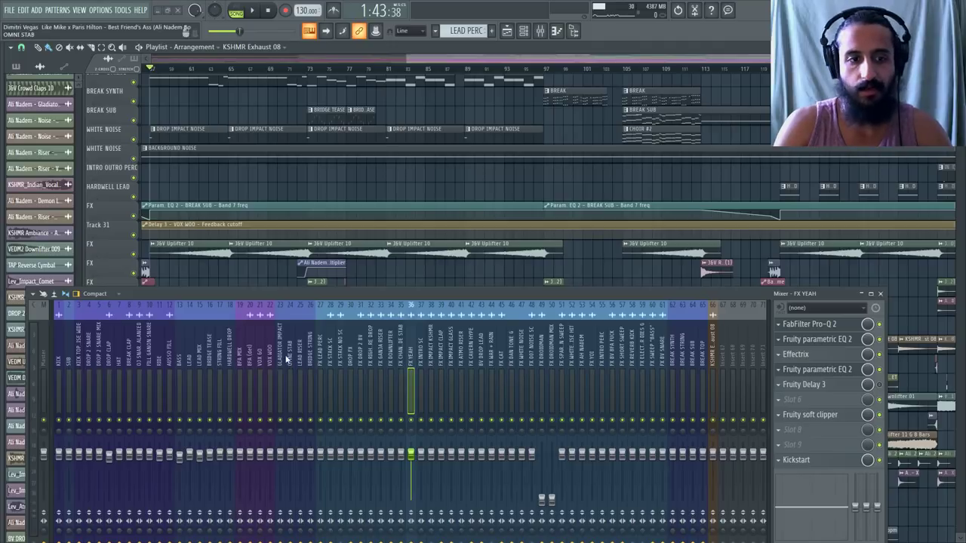
{"action": "left_click", "coordinate": [244, 361]}
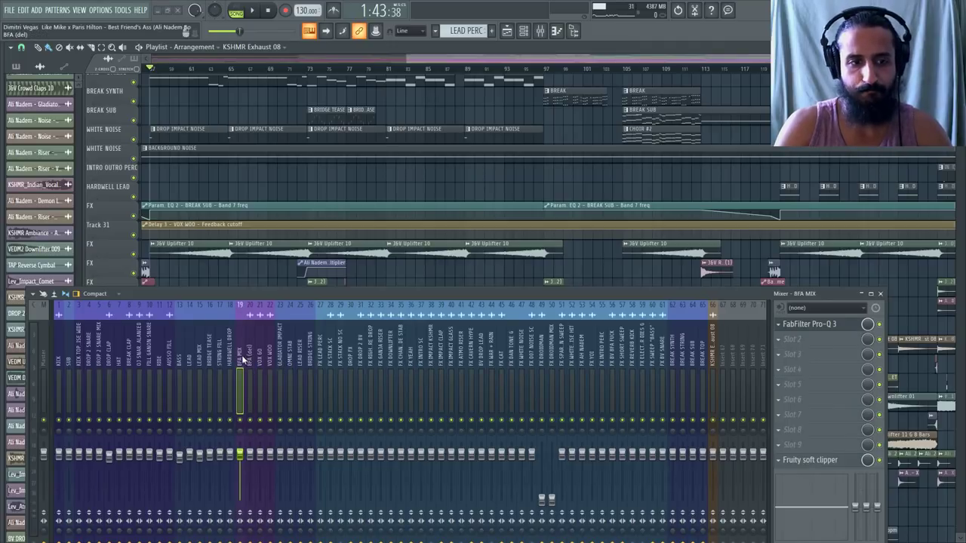
{"action": "left_click", "coordinate": [199, 361]}
{"action": "left_click", "coordinate": [179, 361]}
{"action": "left_click", "coordinate": [189, 361]}
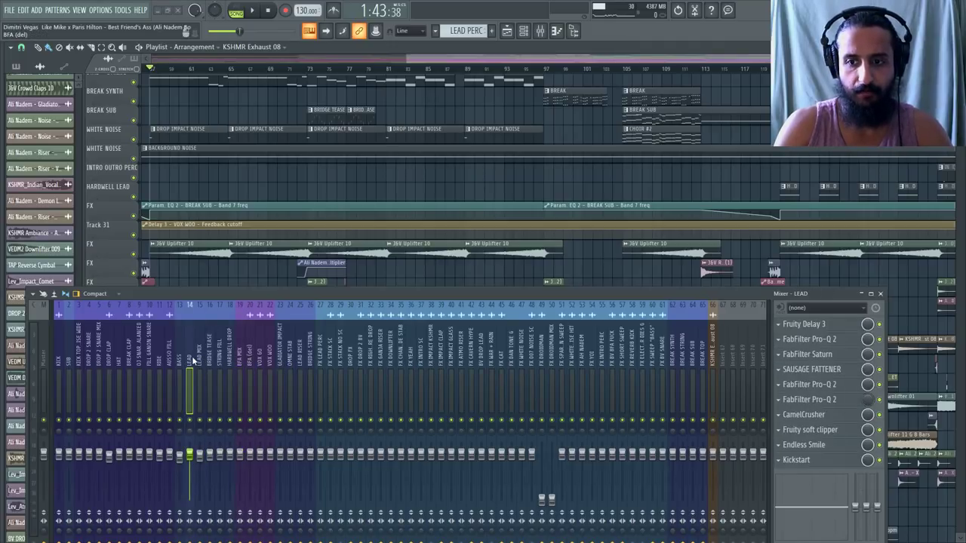
{"action": "left_click", "coordinate": [144, 358]}
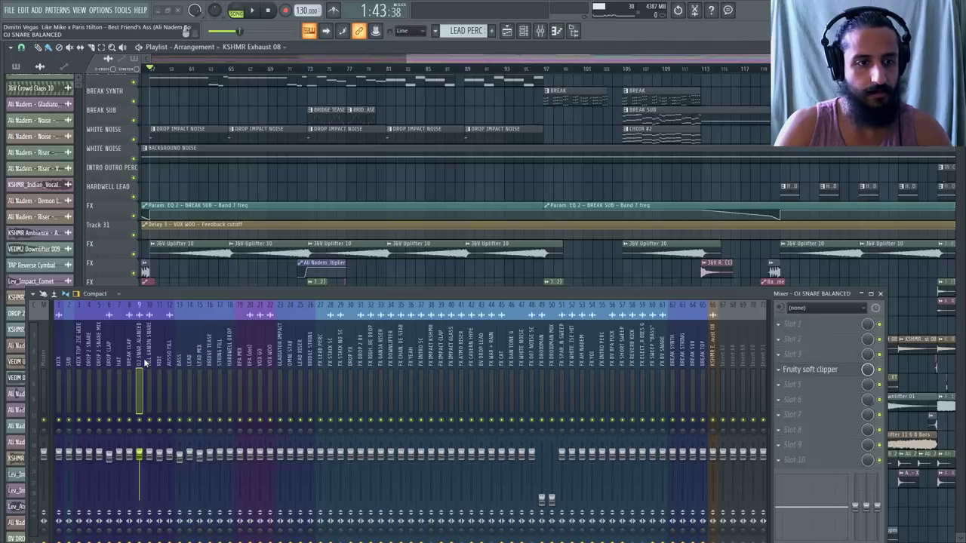
Open the REDUCTION and Fruity Balance effects on the SUB insert and examine their volume settings side by side
{"action": "left_click", "coordinate": [66, 353]}
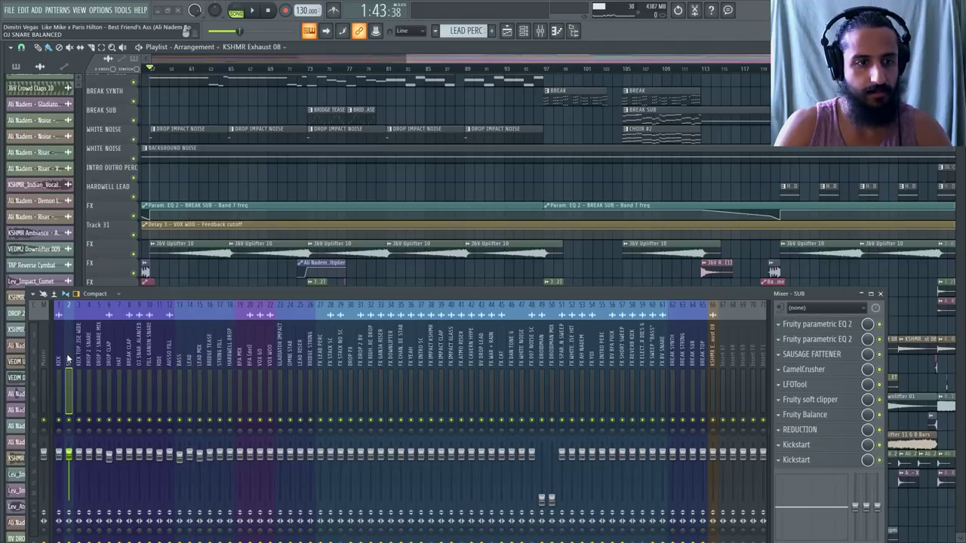
{"action": "left_click", "coordinate": [830, 431]}
{"action": "left_click", "coordinate": [821, 415]}
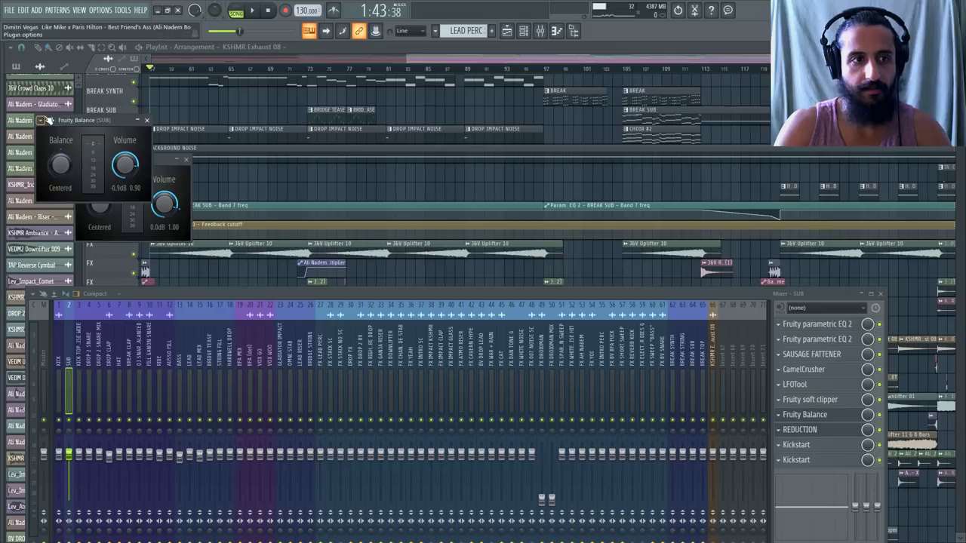
{"action": "left_click_drag", "start_coordinate": [81, 137], "coordinate": [272, 158]}
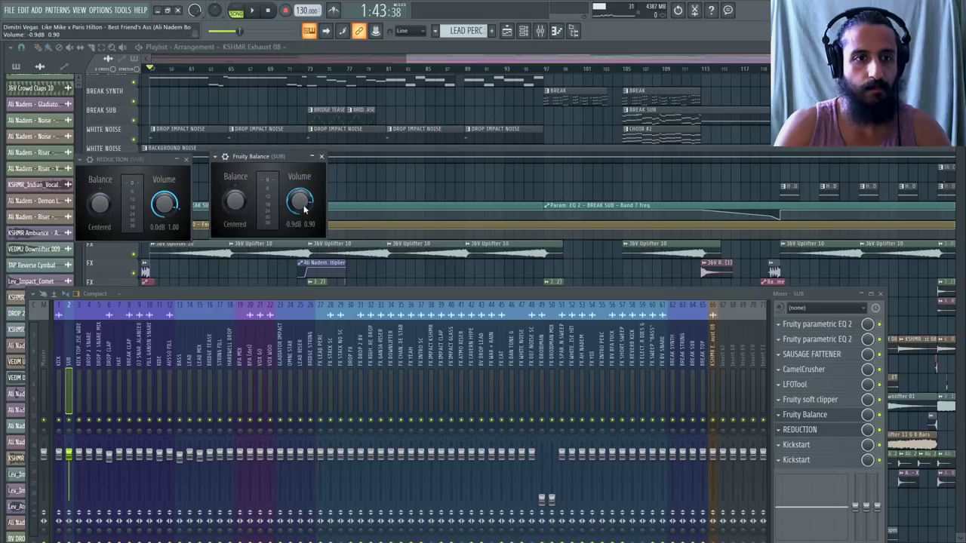
{"action": "left_click_drag", "start_coordinate": [235, 200], "coordinate": [235, 198]}
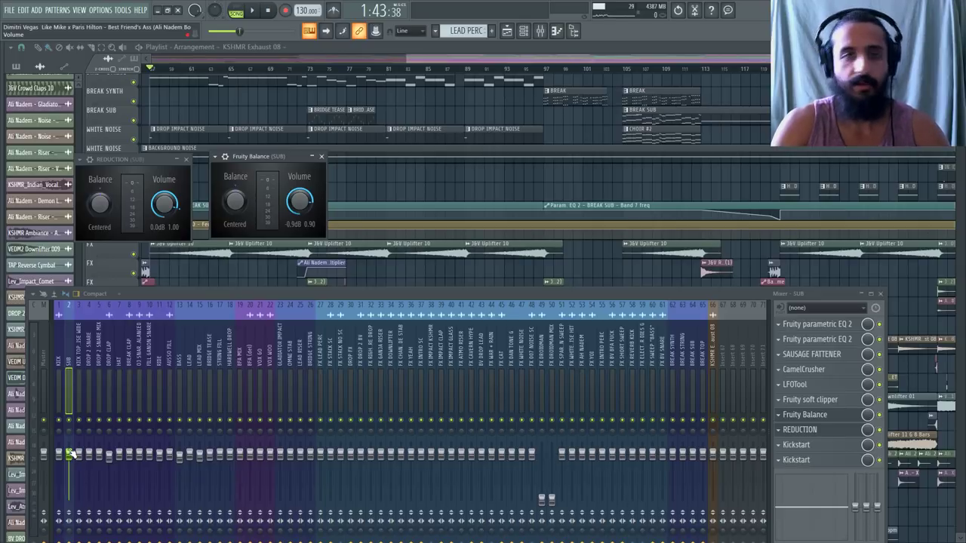
Examine the Fruity soft clipper and SAUSAGE FATTENER settings on the SUB insert
{"action": "left_click", "coordinate": [838, 401]}
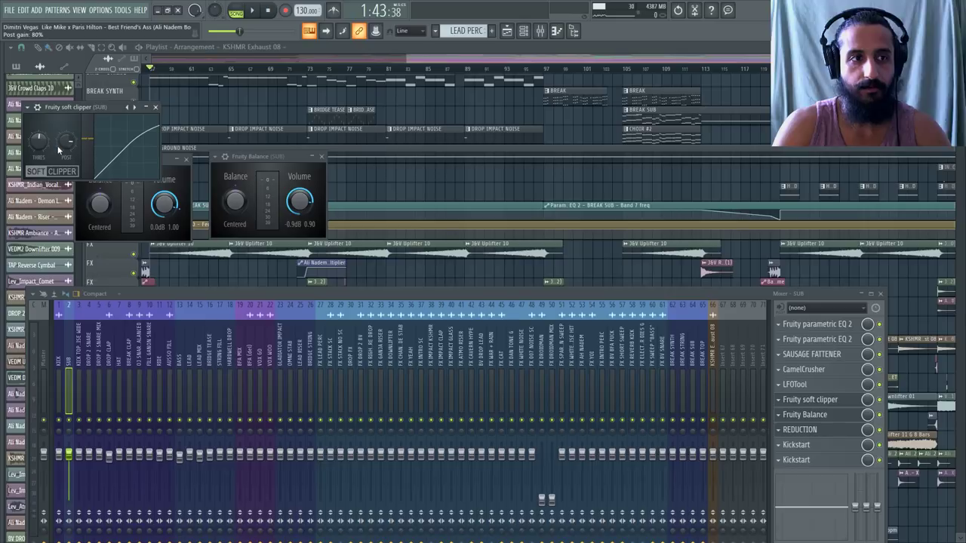
{"action": "left_click", "coordinate": [815, 355]}
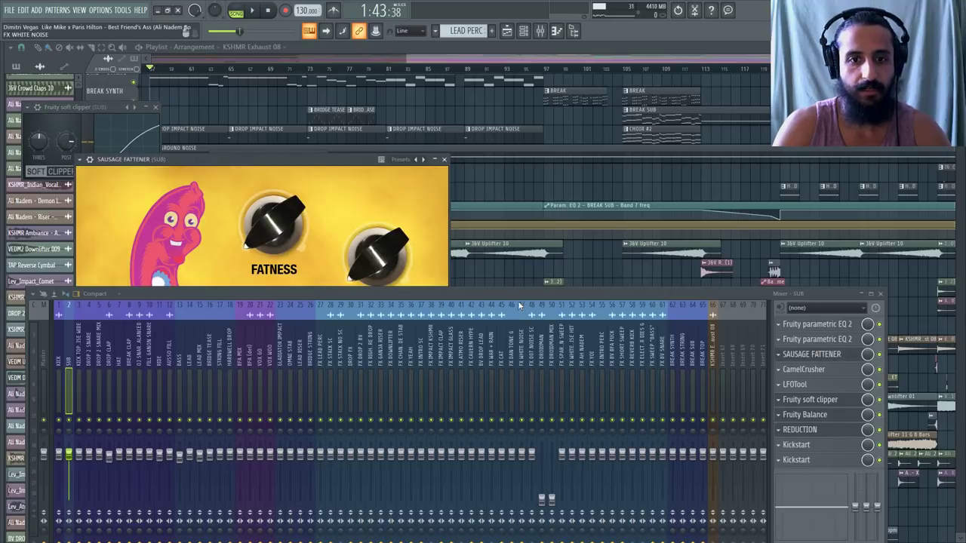
{"action": "left_click", "coordinate": [443, 159]}
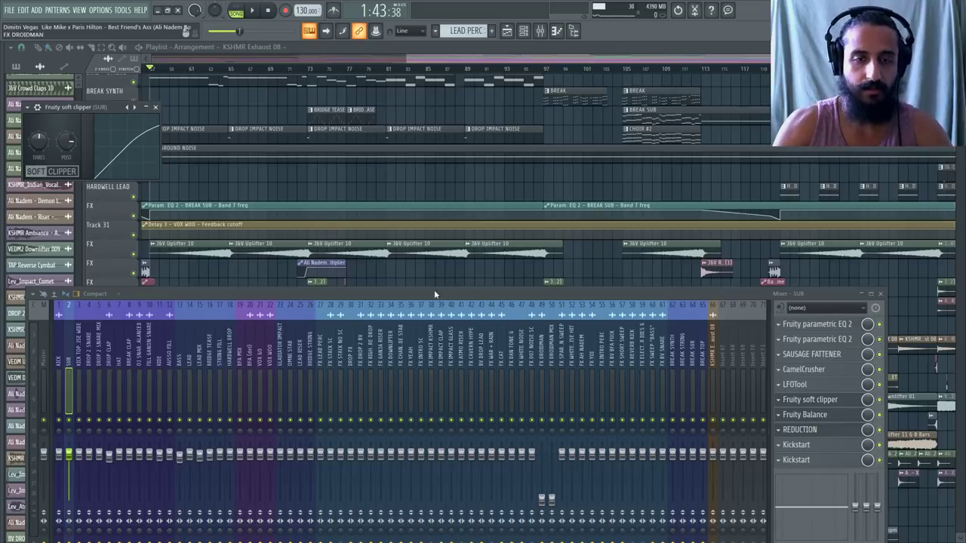
Examine the levels adjustment settings of the J&V Uplifter 10 clip's channel and close its window
{"action": "double_click", "coordinate": [337, 252]}
{"action": "left_click", "coordinate": [70, 134]}
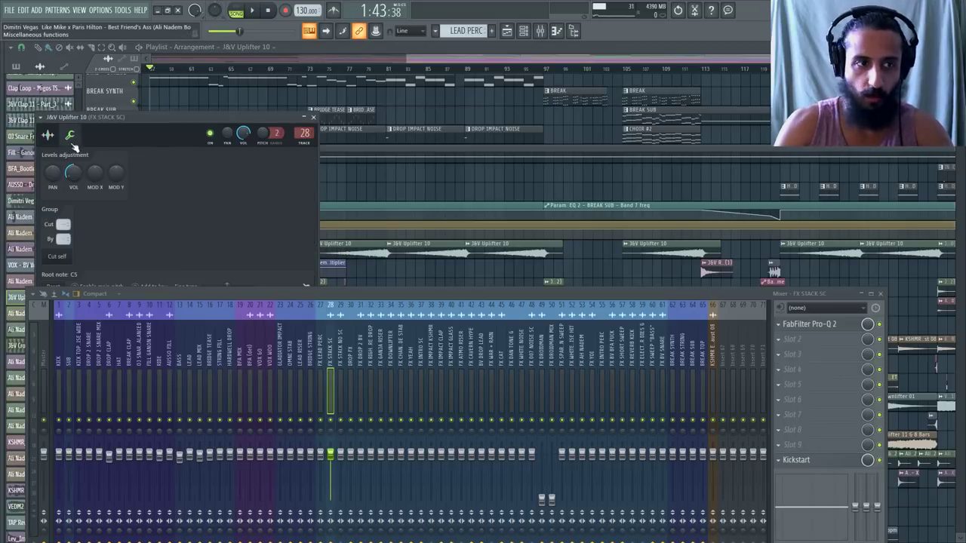
{"action": "left_click", "coordinate": [315, 118]}
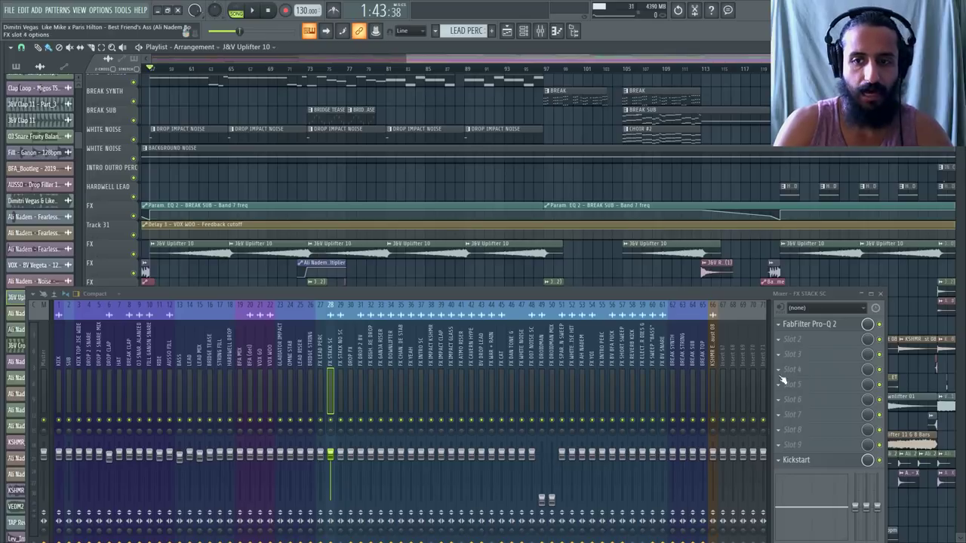
Select the FX IMPACT CLAP insert and play the full mix from bar 57 with the mixer in view
{"action": "left_click", "coordinate": [444, 363]}
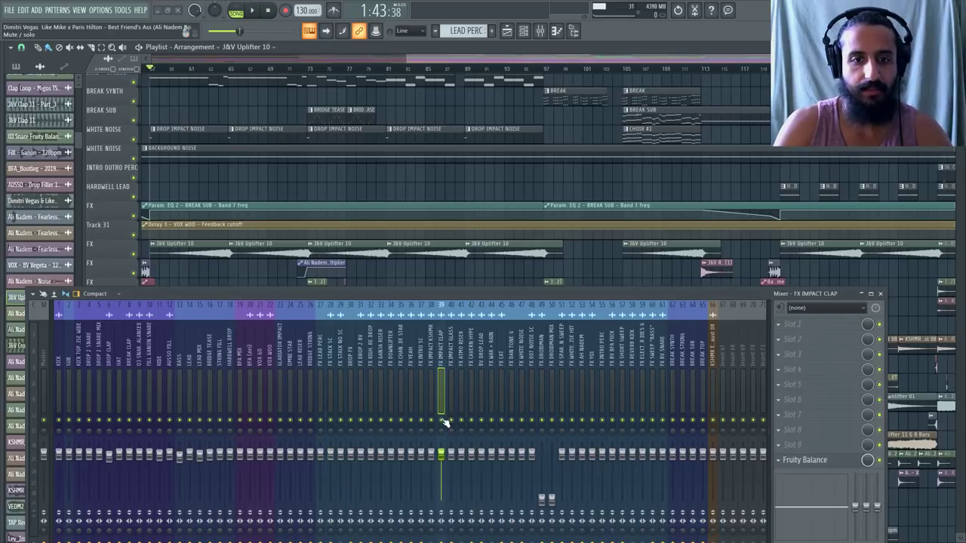
{"action": "scroll", "coordinate": [238, 131], "scroll_direction": "down", "scroll_amount": 2}
{"action": "key", "text": "space"}
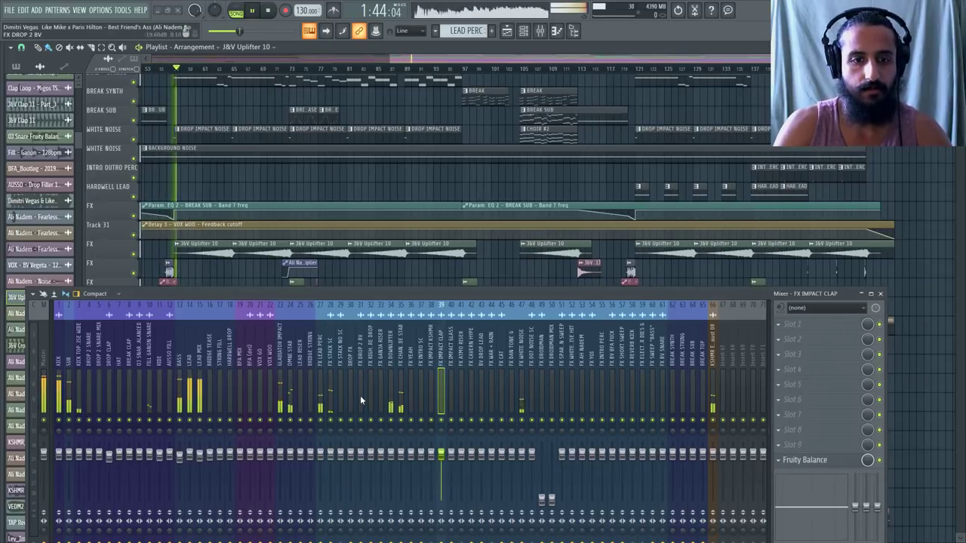
Select the FX LEAD PERC insert during playback, solo the FX DOWNLIFTER insert and stop playback
{"action": "left_click", "coordinate": [321, 358]}
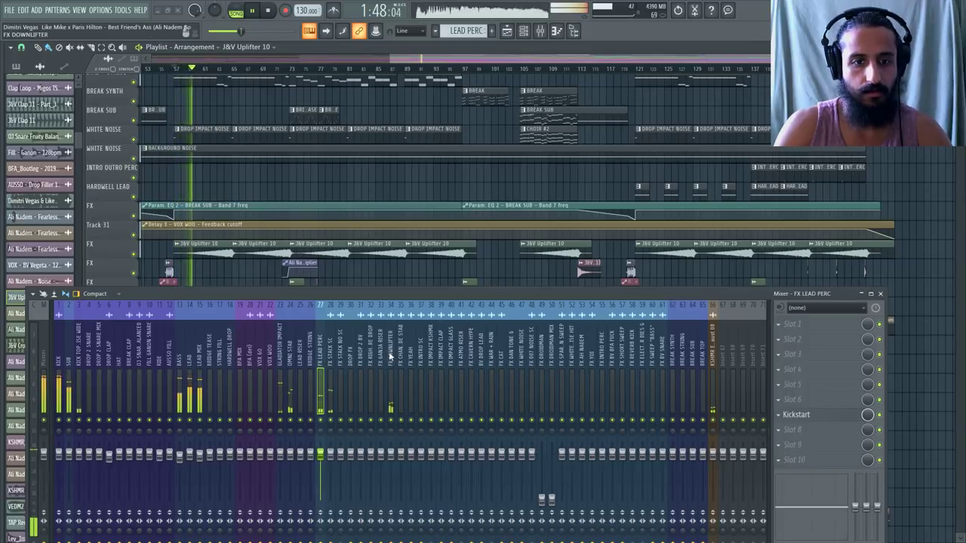
{"action": "left_click", "coordinate": [393, 425]}
{"action": "key", "text": "space"}
{"action": "left_click", "coordinate": [267, 12]}
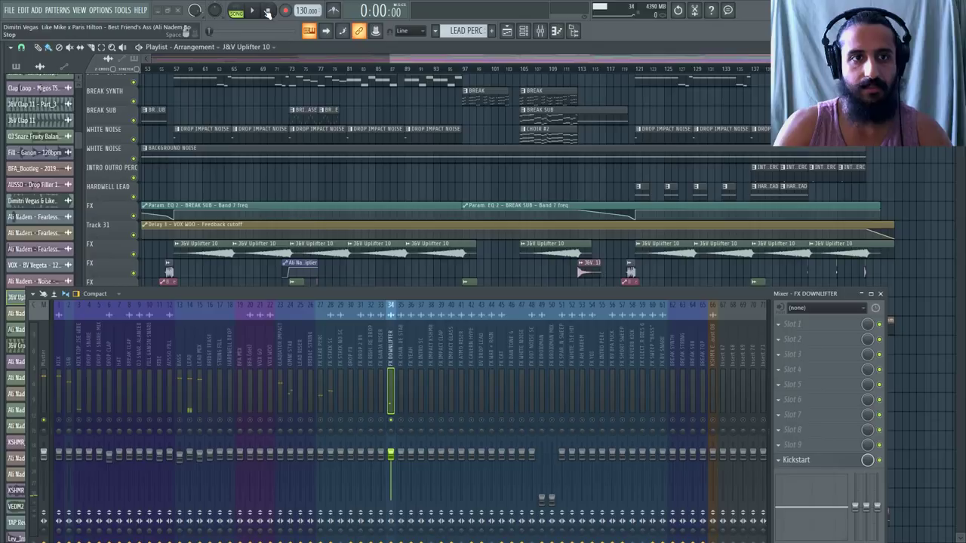
Play the soloed FX DOWNLIFTER insert briefly from bar 57
{"action": "left_click", "coordinate": [178, 69]}
{"action": "key", "text": "space"}
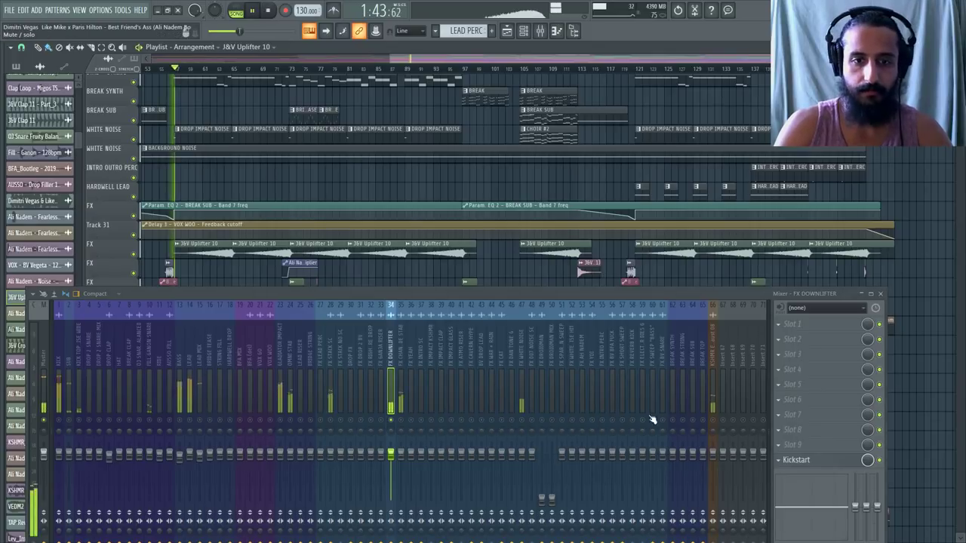
{"action": "key", "text": "space"}
Add Fruity Balance to slot 2 of the FX DOWNLIFTER insert and set its volume to -2.0 dB
{"action": "left_click", "coordinate": [779, 339]}
{"action": "left_click", "coordinate": [487, 319]}
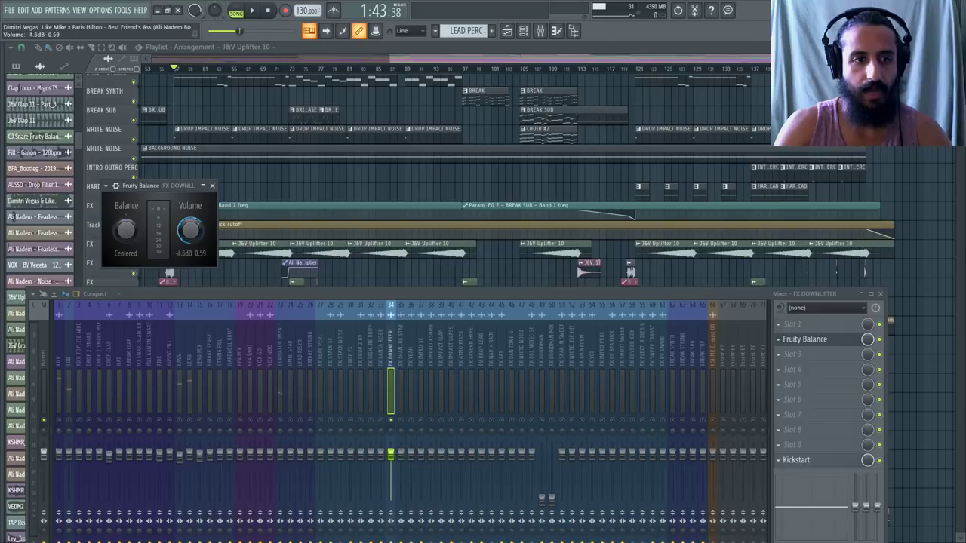
{"action": "left_click_drag", "start_coordinate": [190, 230], "coordinate": [190, 241]}
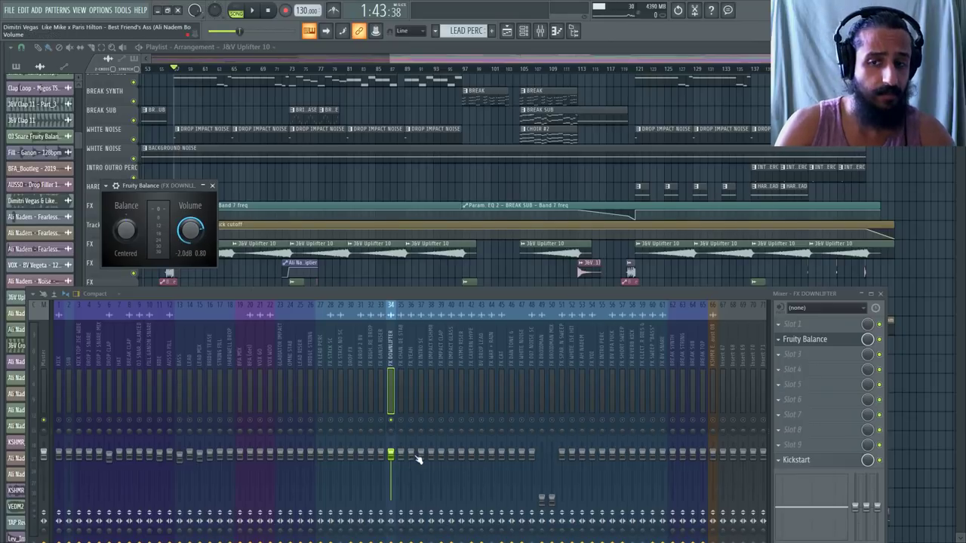
Lower the FX DOWNLIFTER insert's fader to about -2.0 dB and reset it to its default level
{"action": "left_click_drag", "start_coordinate": [391, 454], "coordinate": [391, 456]}
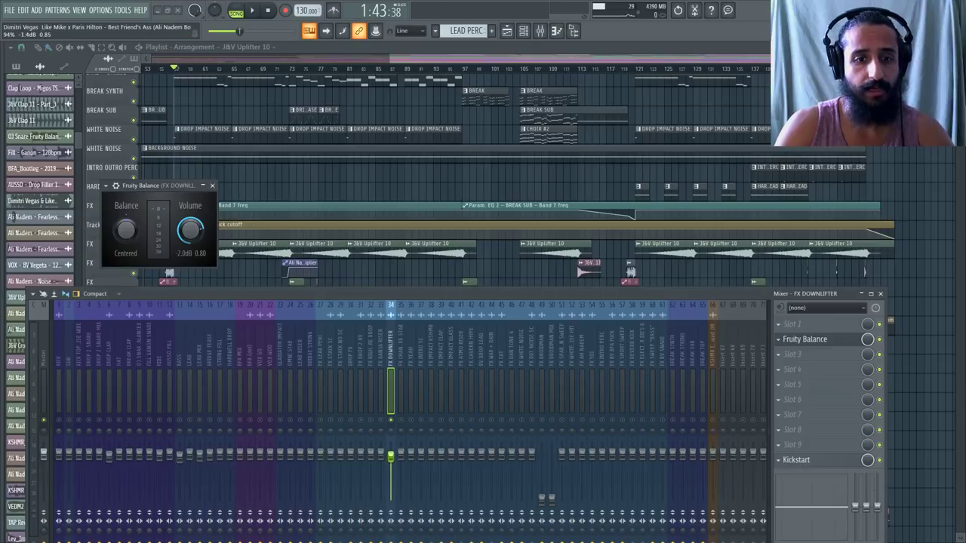
{"action": "right_click", "coordinate": [391, 457]}
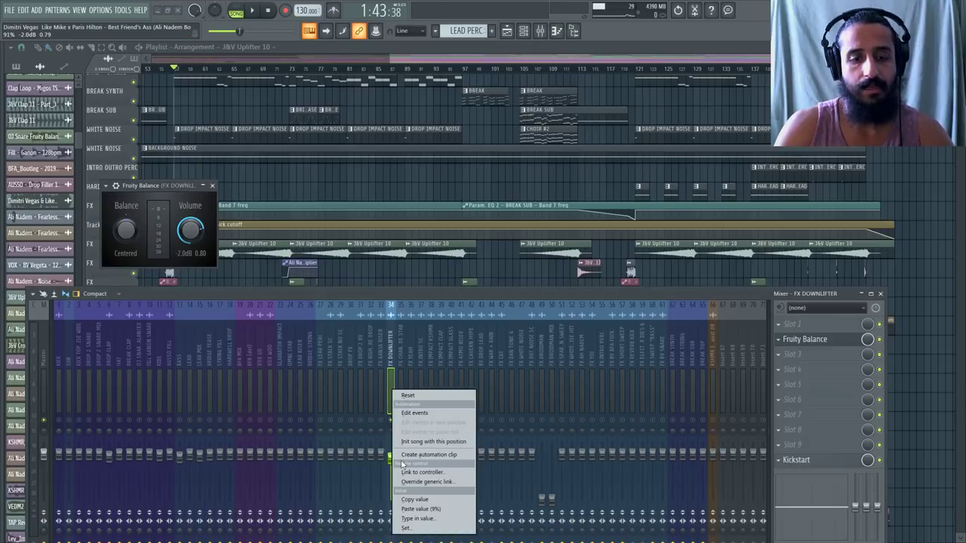
{"action": "left_click", "coordinate": [423, 396]}
Remove Fruity Balance from slot 2 of the FX DOWNLIFTER insert
{"action": "left_click", "coordinate": [780, 339]}
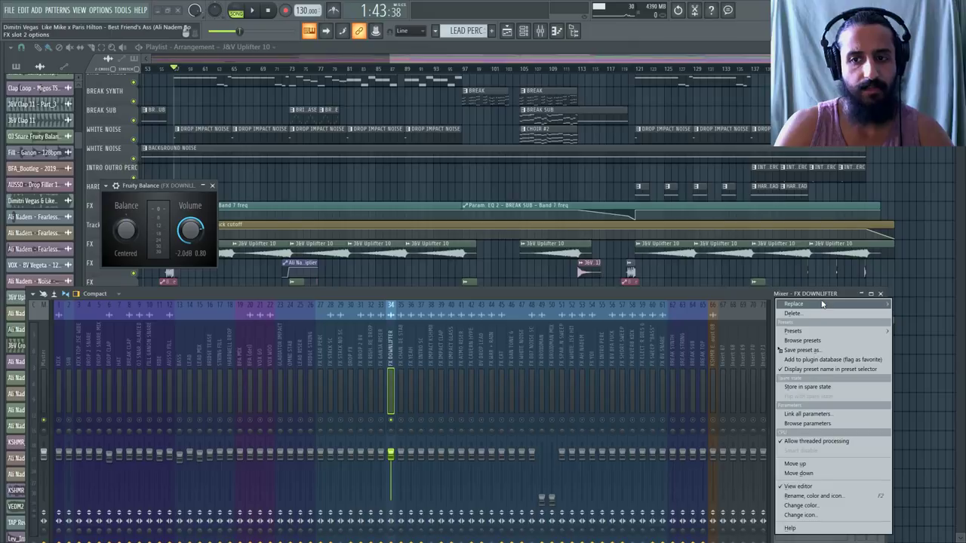
{"action": "mouse_move", "coordinate": [814, 304]}
{"action": "left_click", "coordinate": [478, 26]}
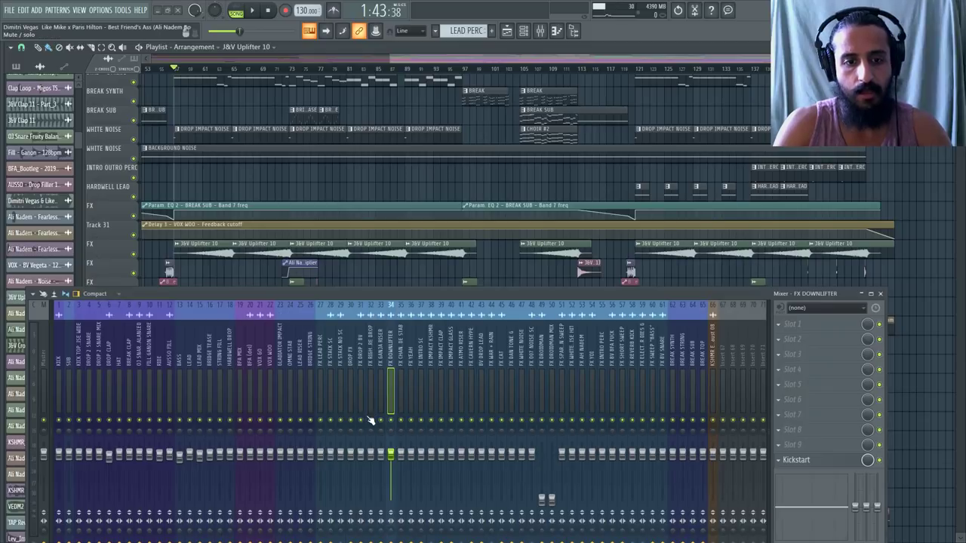
Set the Master insert's stereo separation to 100% merged and bring the earlier part of the arrangement into view
{"action": "left_click", "coordinate": [60, 344]}
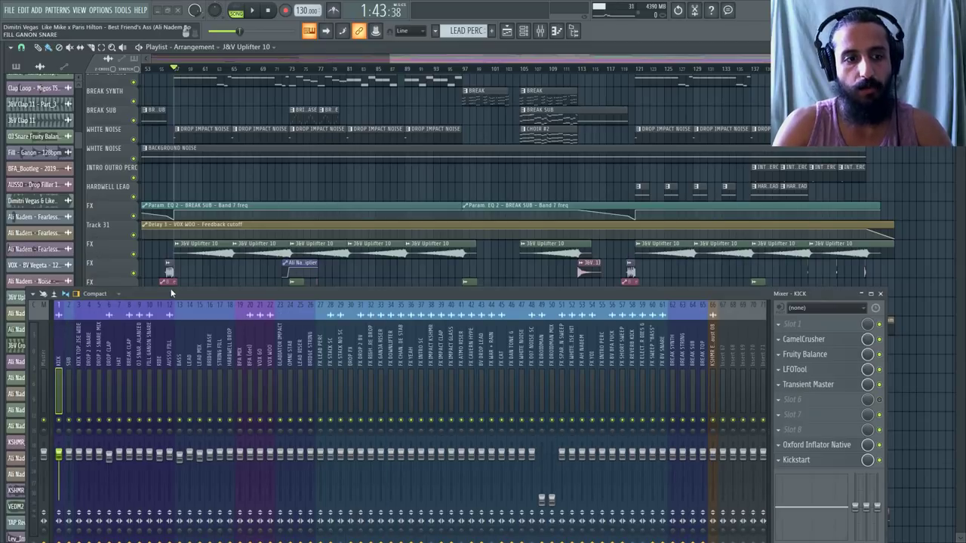
{"action": "left_click_drag", "start_coordinate": [170, 286], "coordinate": [194, 214]}
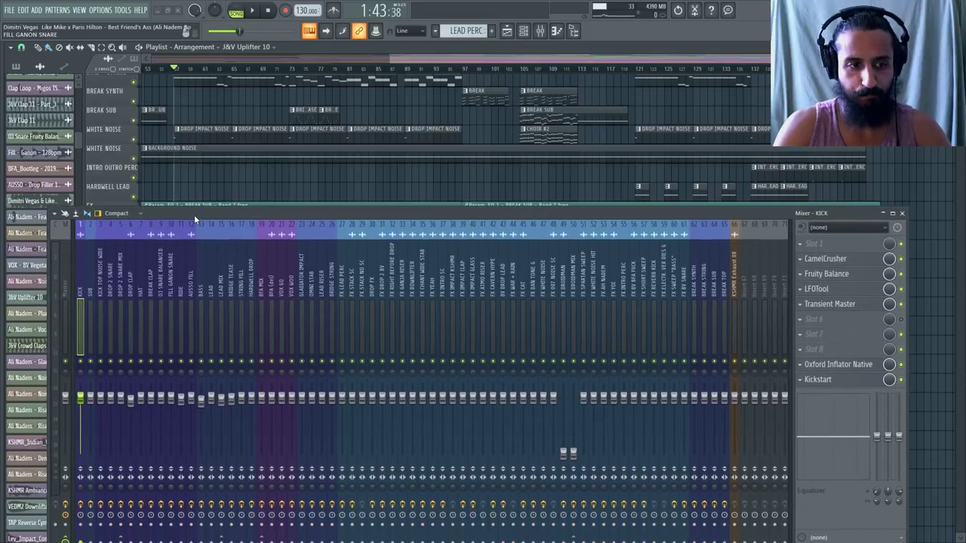
{"action": "left_click", "coordinate": [64, 490]}
{"action": "left_click_drag", "start_coordinate": [65, 490], "coordinate": [65, 469]}
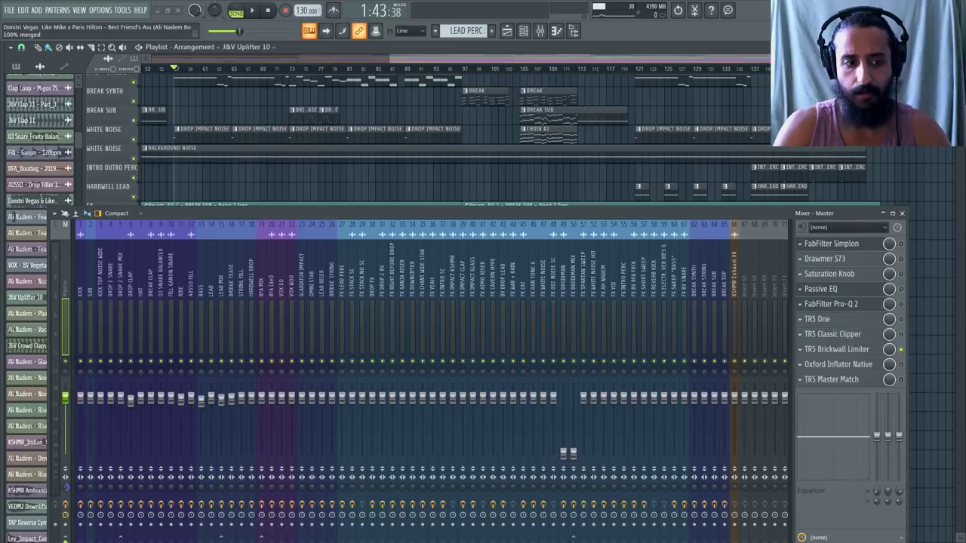
{"action": "left_click_drag", "start_coordinate": [244, 212], "coordinate": [253, 221]}
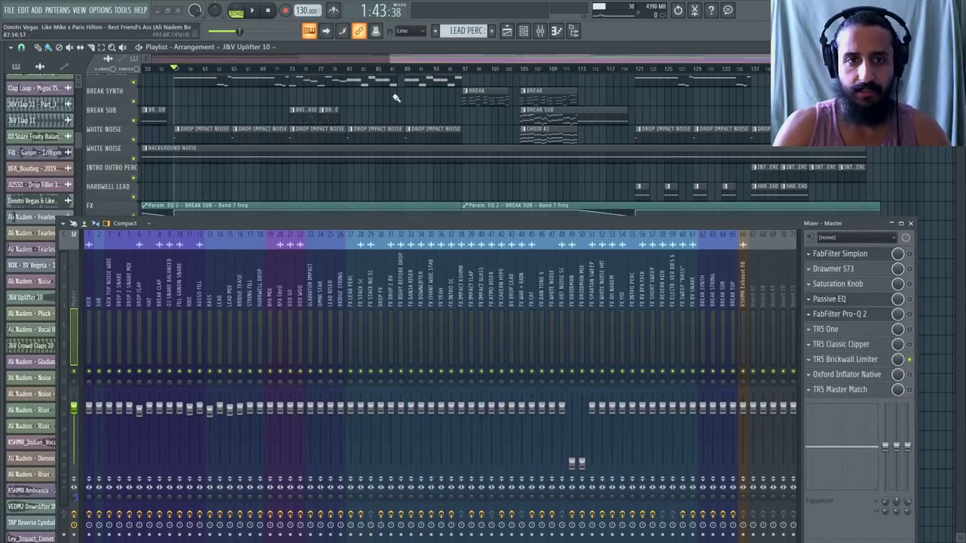
{"action": "left_click_drag", "start_coordinate": [431, 60], "coordinate": [319, 62]}
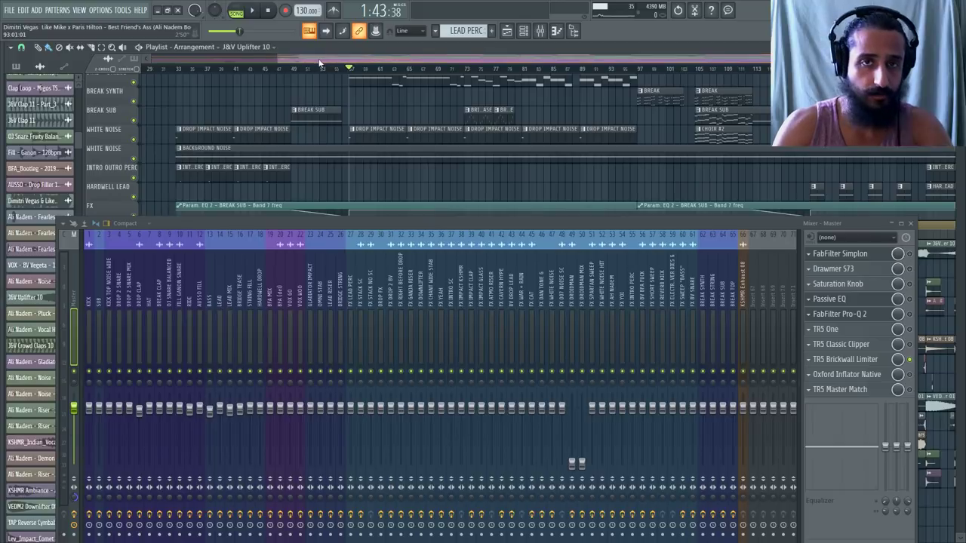
{"action": "scroll", "coordinate": [340, 147], "scroll_direction": "up", "scroll_amount": 4}
{"action": "scroll", "coordinate": [376, 156], "scroll_direction": "up", "scroll_amount": 2}
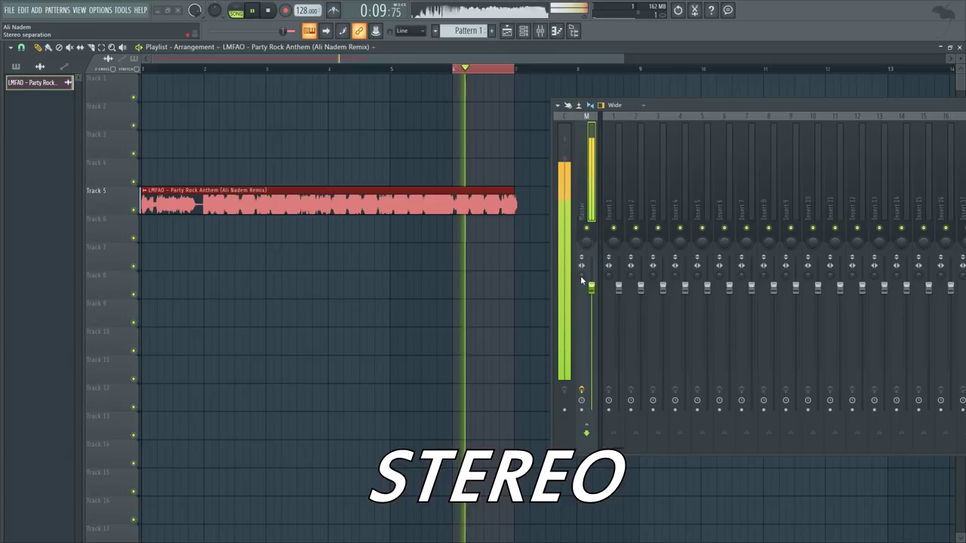
Turn the Master insert's stereo separation towards merged while the LMFAO - Party Rock Anthem remix plays
{"action": "left_click_drag", "start_coordinate": [581, 275], "coordinate": [580, 226]}
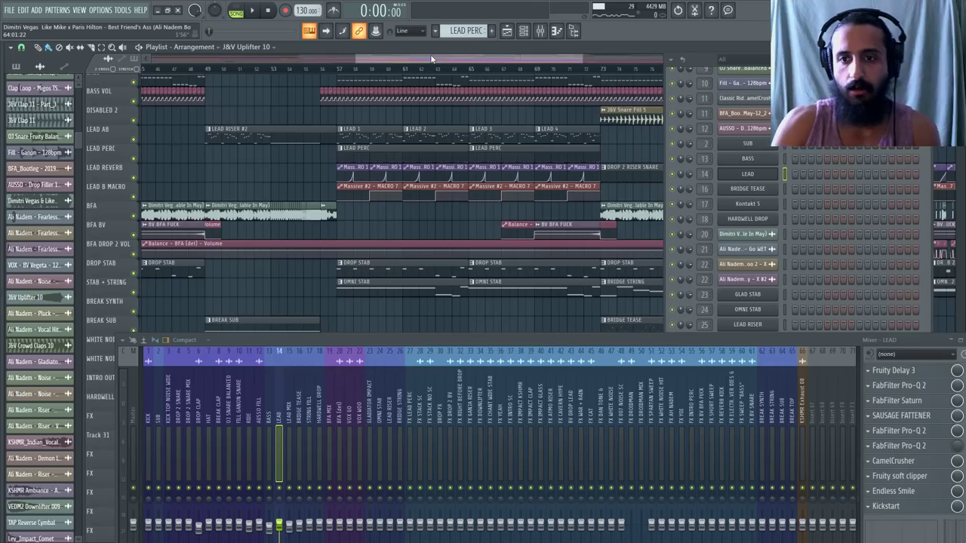
Set the playback position to bar 57 and hide the channel rack and mixer to clear the playlist
{"action": "left_click", "coordinate": [338, 69]}
{"action": "scroll", "coordinate": [363, 129], "scroll_direction": "down", "scroll_amount": 3}
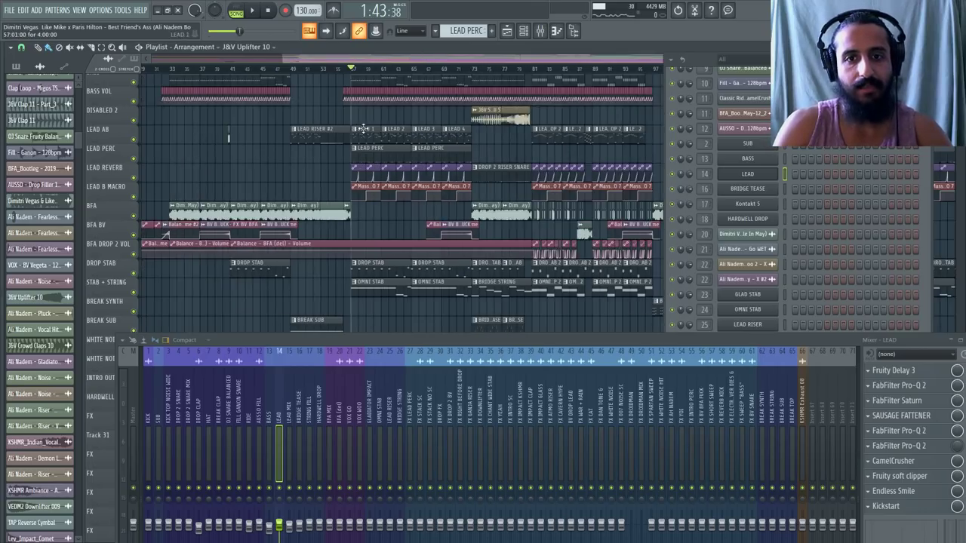
{"action": "left_click", "coordinate": [521, 31]}
{"action": "scroll", "coordinate": [504, 135], "scroll_direction": "down", "scroll_amount": 3}
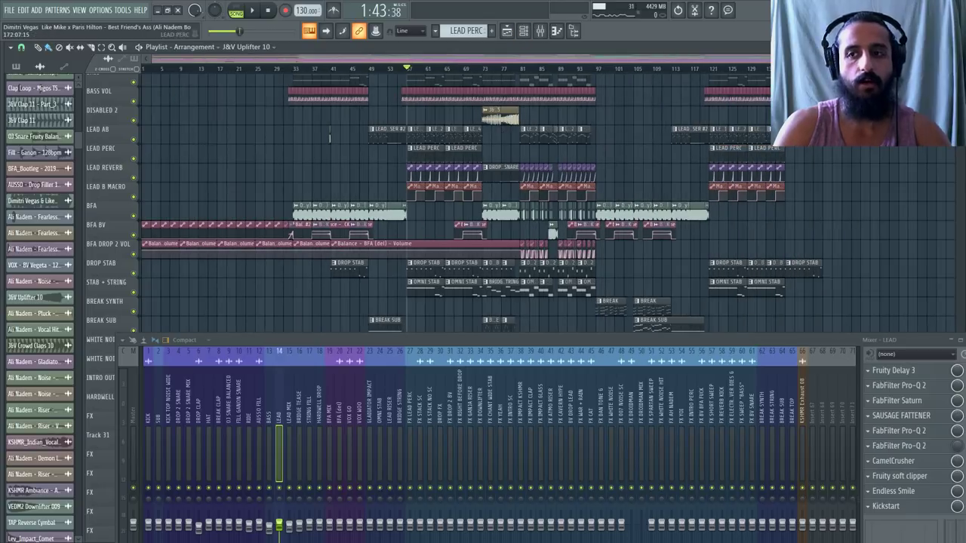
{"action": "left_click_drag", "start_coordinate": [850, 339], "coordinate": [751, 310]}
{"action": "left_click", "coordinate": [872, 311]}
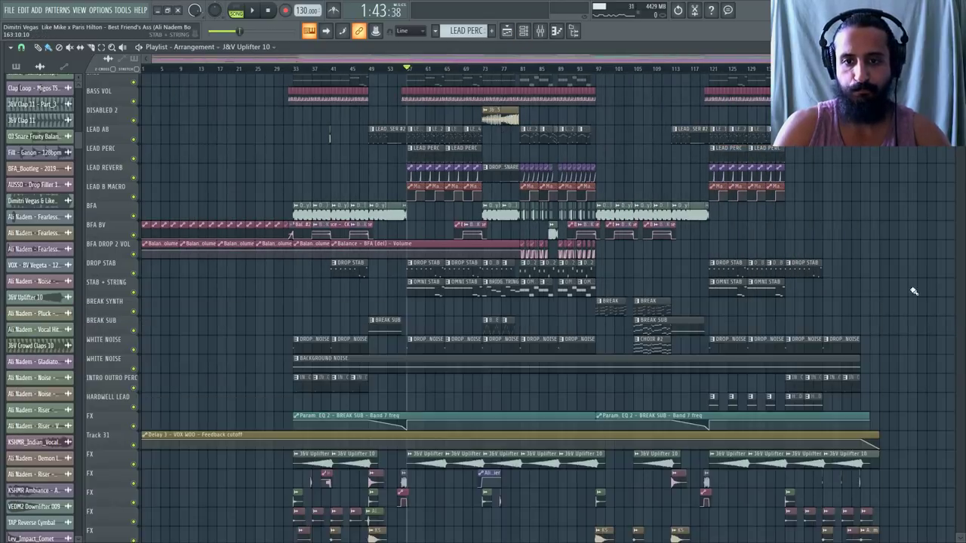
Examine the arrangement's tracks, from the kick, sub and leads down to the FX clips
{"action": "scroll", "coordinate": [913, 291], "scroll_direction": "down", "scroll_amount": 4}
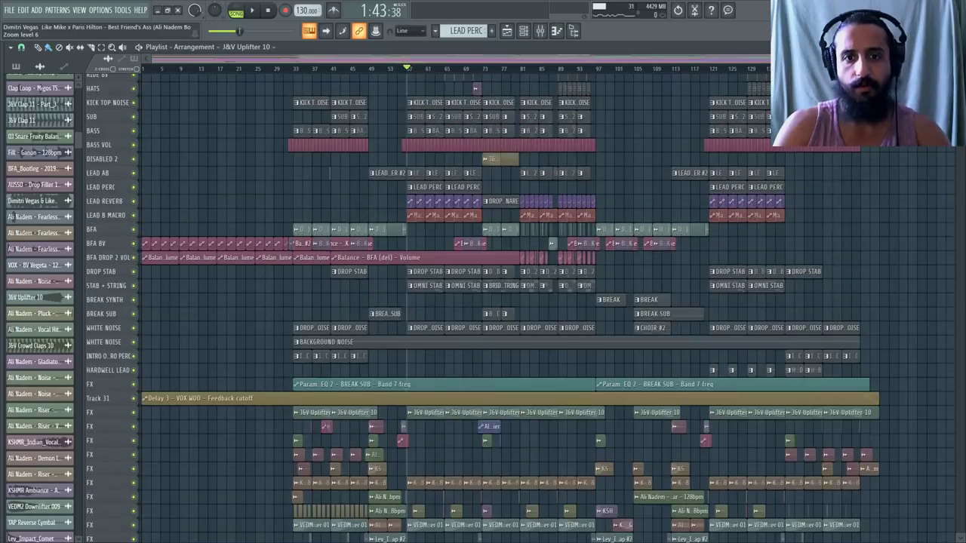
{"action": "left_click_drag", "start_coordinate": [958, 75], "coordinate": [958, 67]}
{"action": "scroll", "coordinate": [929, 143], "scroll_direction": "up", "scroll_amount": 3}
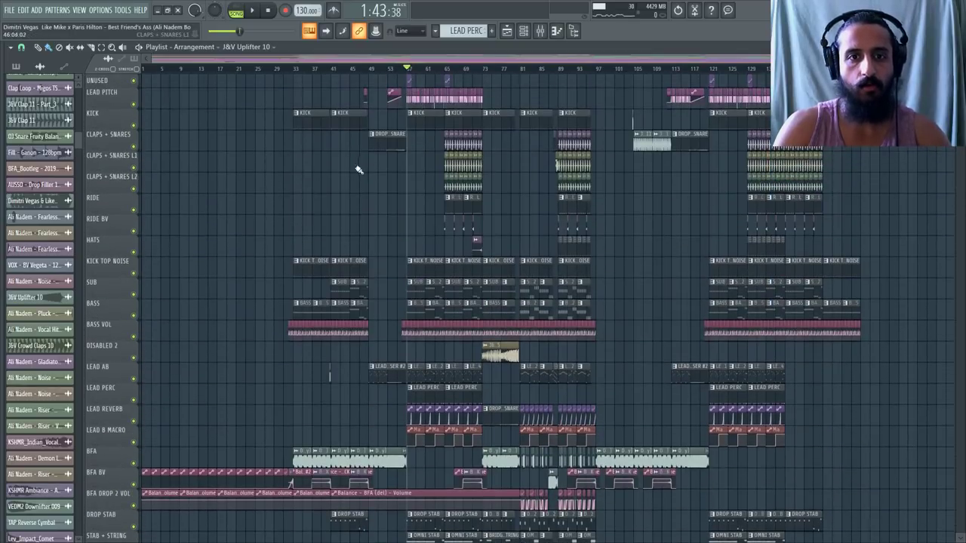
{"action": "scroll", "coordinate": [400, 173], "scroll_direction": "up", "scroll_amount": 3}
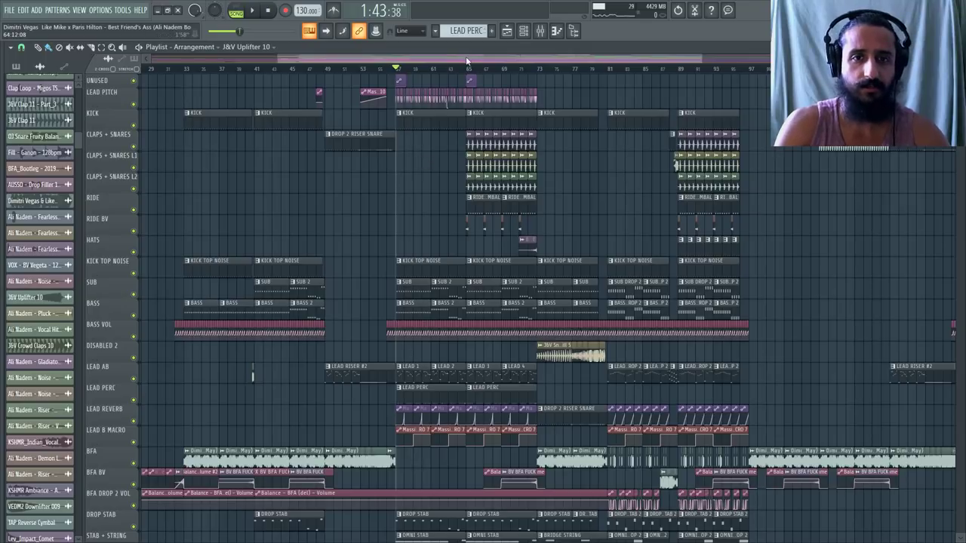
{"action": "left_click_drag", "start_coordinate": [469, 62], "coordinate": [487, 62]}
{"action": "scroll", "coordinate": [559, 165], "scroll_direction": "down", "scroll_amount": 4}
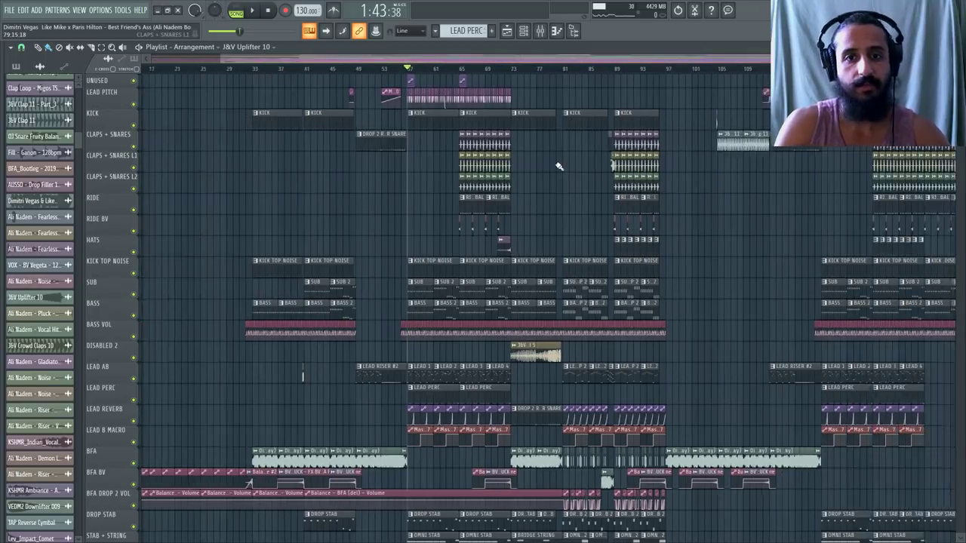
Select inserts KICK through KSHMR Exhaust 08 in the mixer, lower their faders together and play the drop from bar 57
{"action": "left_click", "coordinate": [540, 31]}
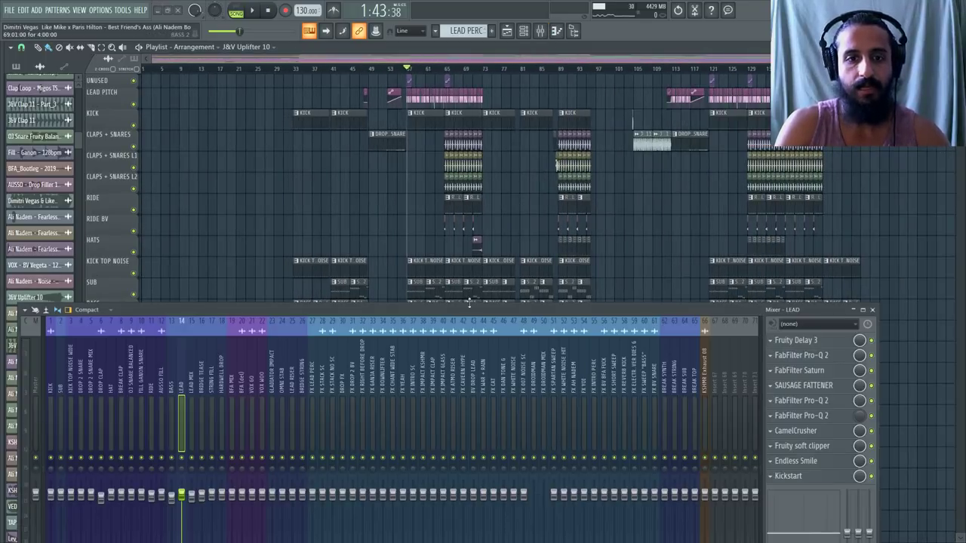
{"action": "left_click_drag", "start_coordinate": [468, 314], "coordinate": [603, 169]}
{"action": "left_click", "coordinate": [347, 254]}
{"action": "left_click", "coordinate": [189, 245]}
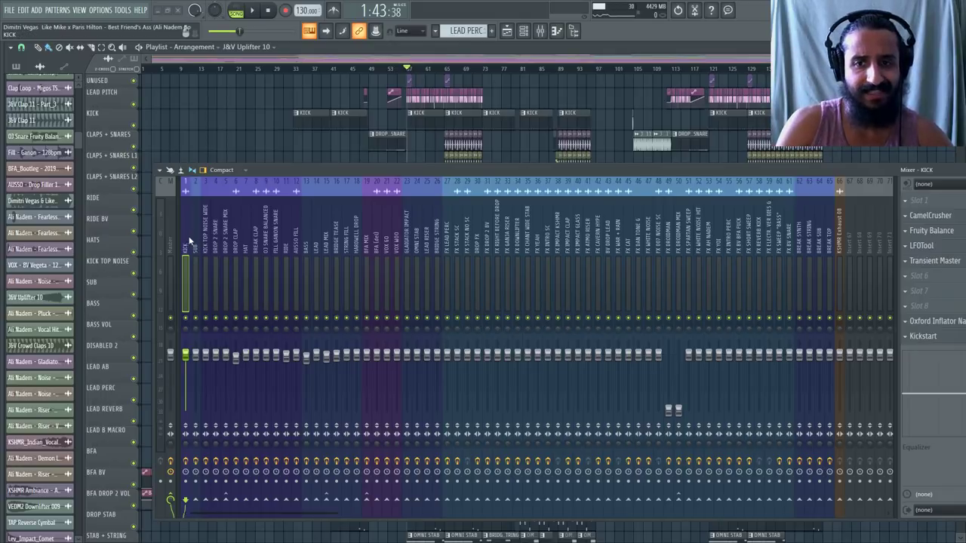
{"action": "left_click_drag", "start_coordinate": [205, 239], "coordinate": [840, 249]}
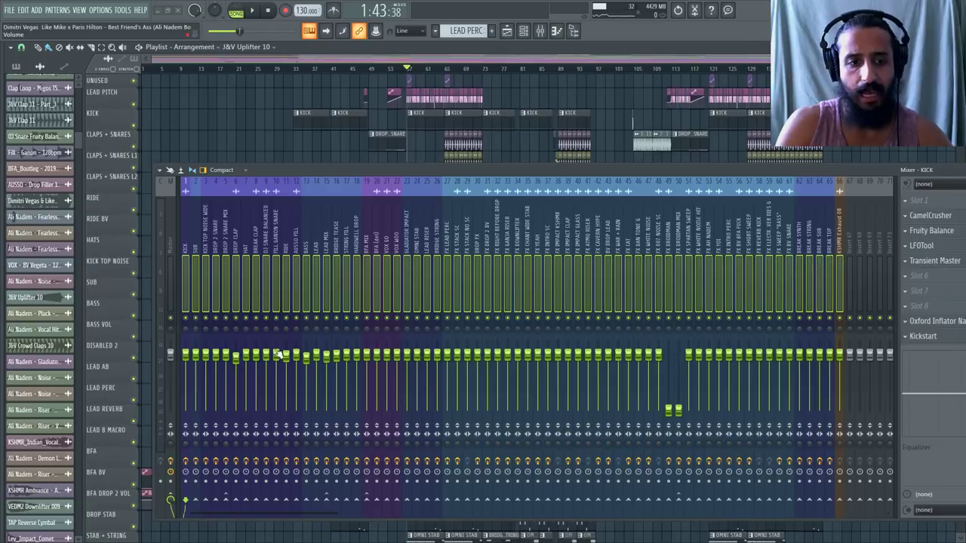
{"action": "left_click_drag", "start_coordinate": [268, 358], "coordinate": [268, 368]}
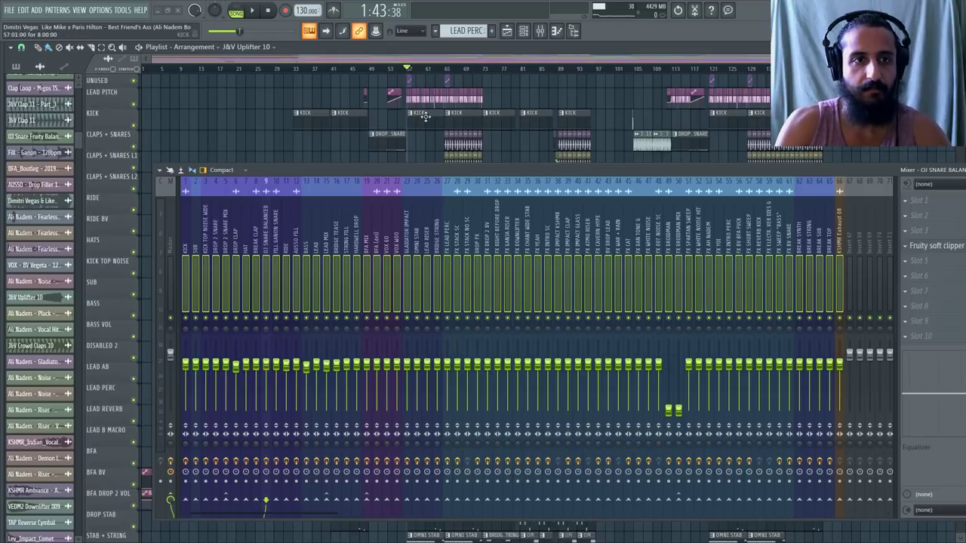
{"action": "key", "text": "space"}
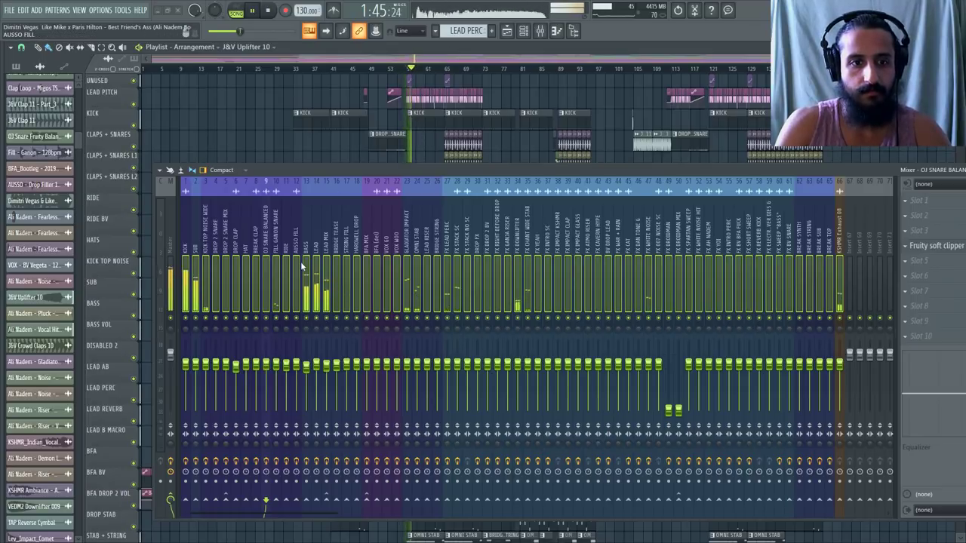
{"action": "key", "text": "space"}
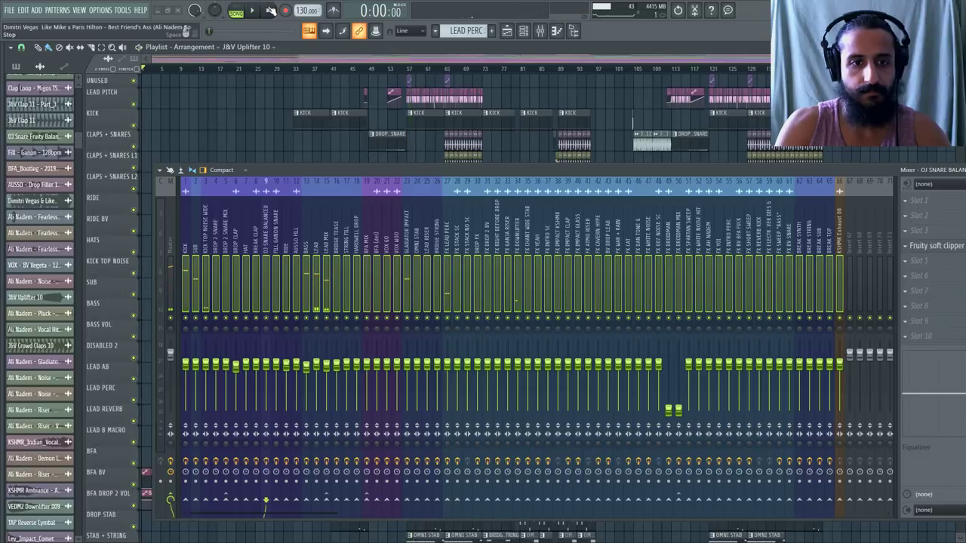
Raise the LEAD MIX insert's fader to 100% (0.0 dB)
{"action": "left_click", "coordinate": [315, 240]}
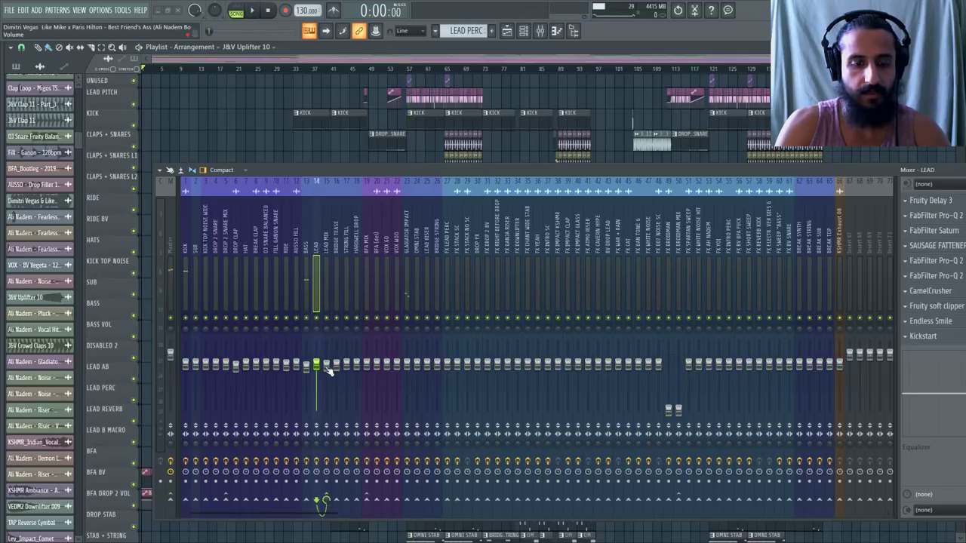
{"action": "left_click_drag", "start_coordinate": [326, 365], "coordinate": [326, 353]}
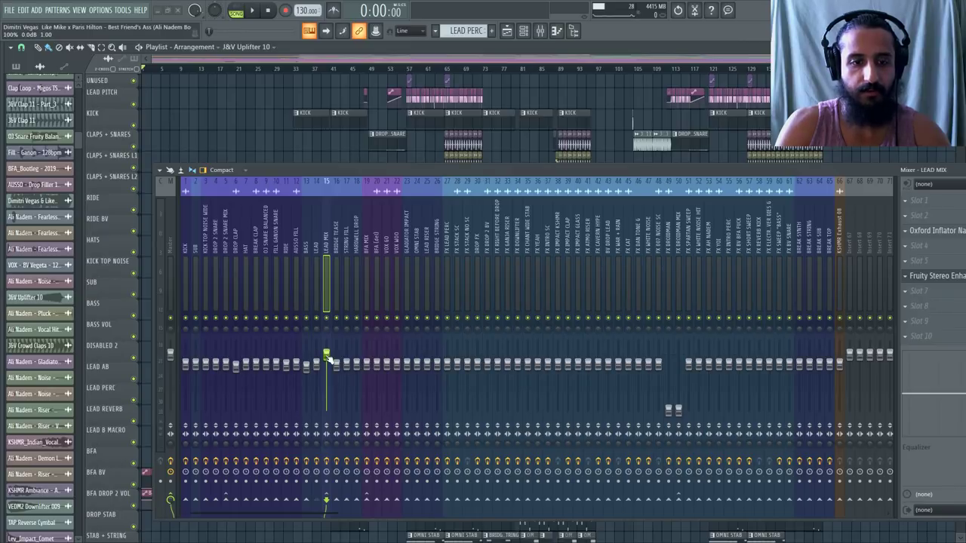
{"action": "left_click", "coordinate": [187, 236]}
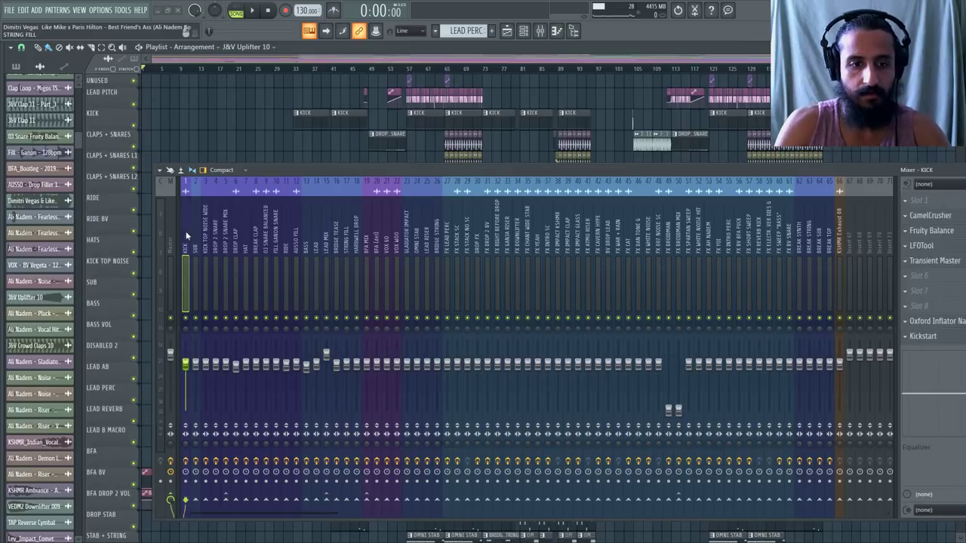
{"action": "left_click_drag", "start_coordinate": [186, 236], "coordinate": [357, 227]}
Play the mix from bar 57 with the Master insert selected, then stop playback with the mixer shown
{"action": "key", "text": "space"}
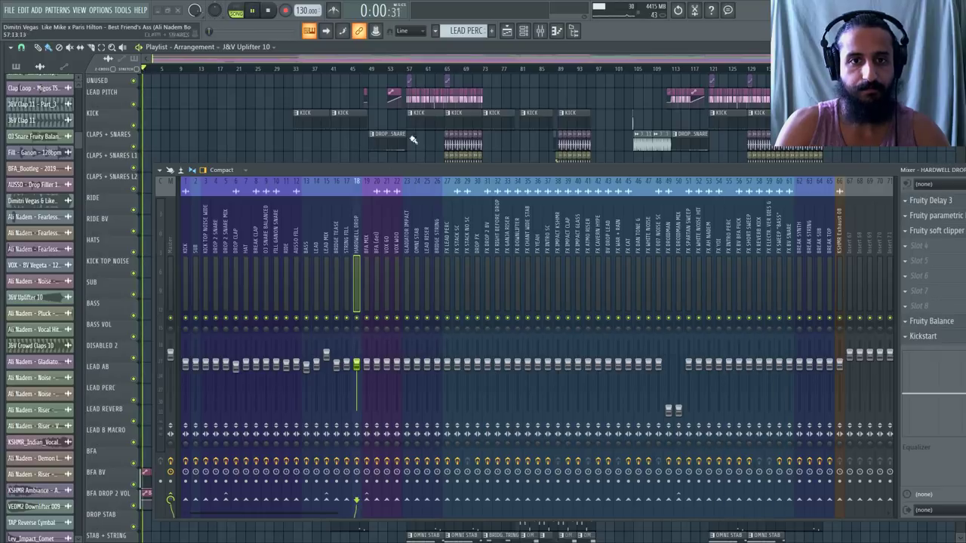
{"action": "left_click", "coordinate": [409, 72]}
{"action": "left_click", "coordinate": [173, 207]}
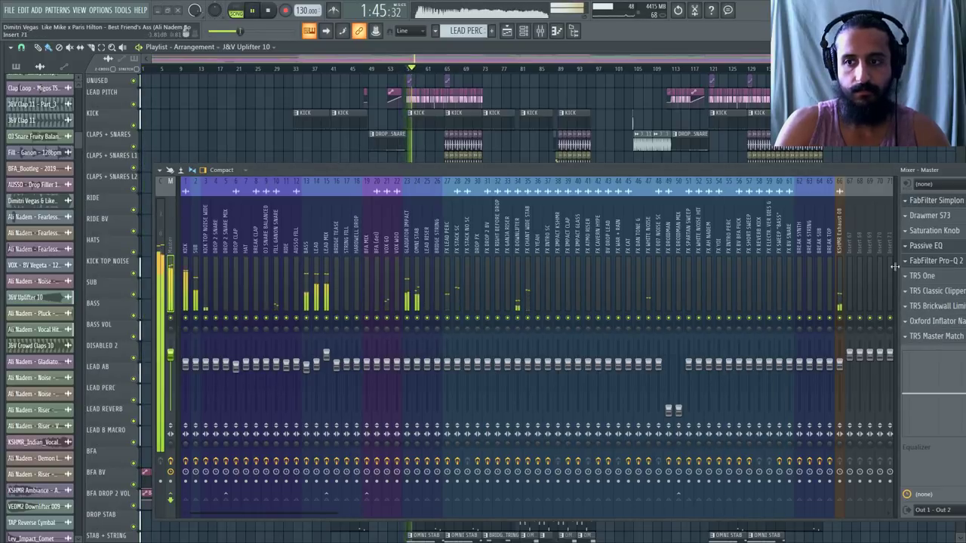
{"action": "left_click_drag", "start_coordinate": [873, 166], "coordinate": [709, 177]}
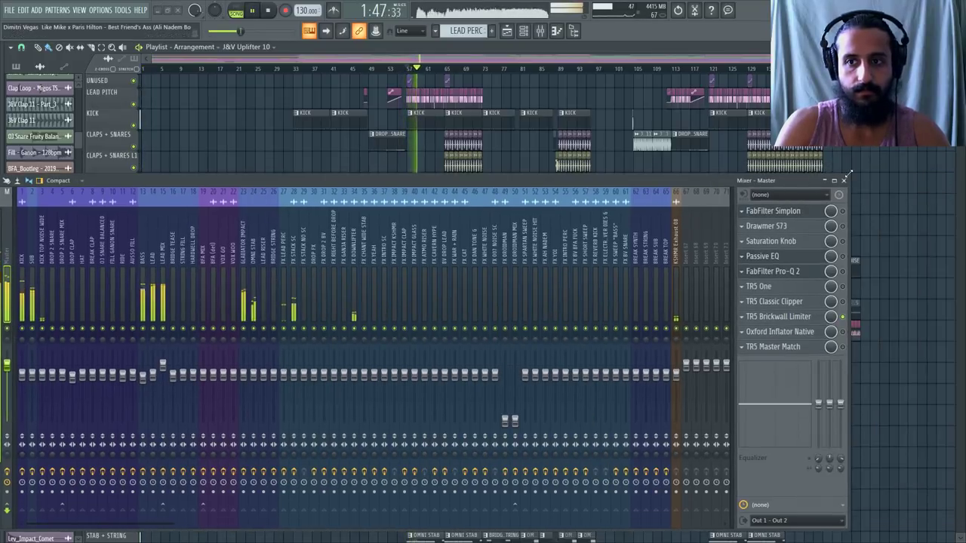
{"action": "left_click", "coordinate": [844, 180]}
{"action": "key", "text": "space"}
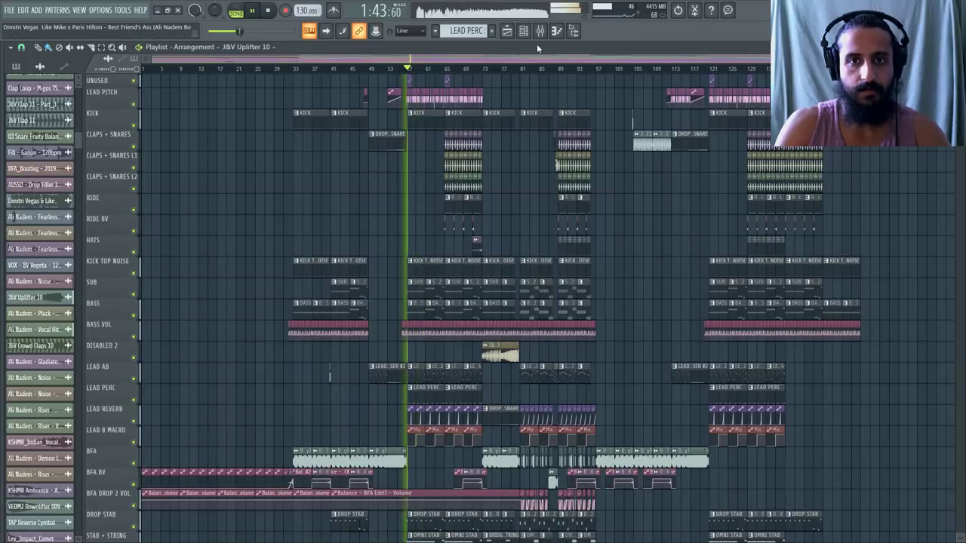
{"action": "left_click", "coordinate": [539, 30]}
{"action": "left_click", "coordinate": [270, 13]}
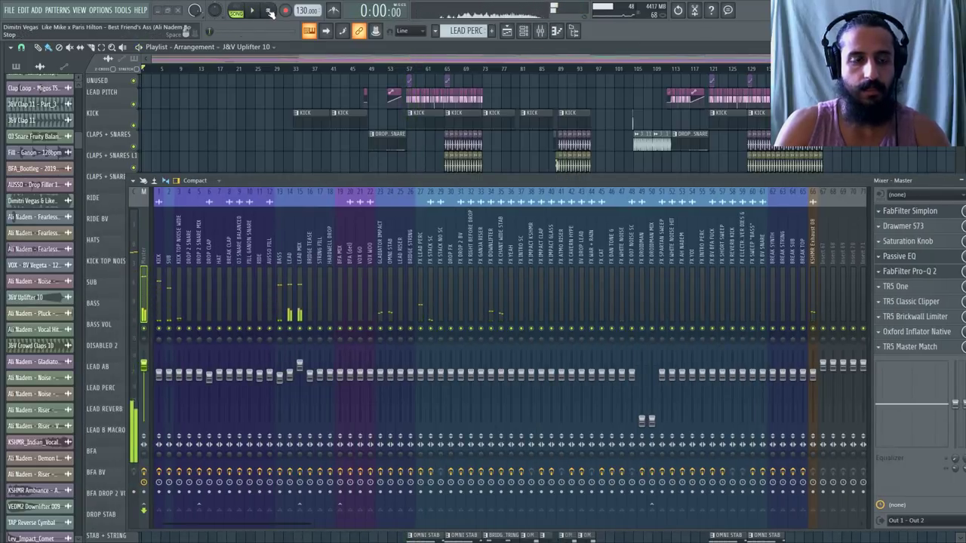
Raise the input of the Master insert's TR5 Brickwall Limiter to 4.4 dB
{"action": "left_click", "coordinate": [158, 256]}
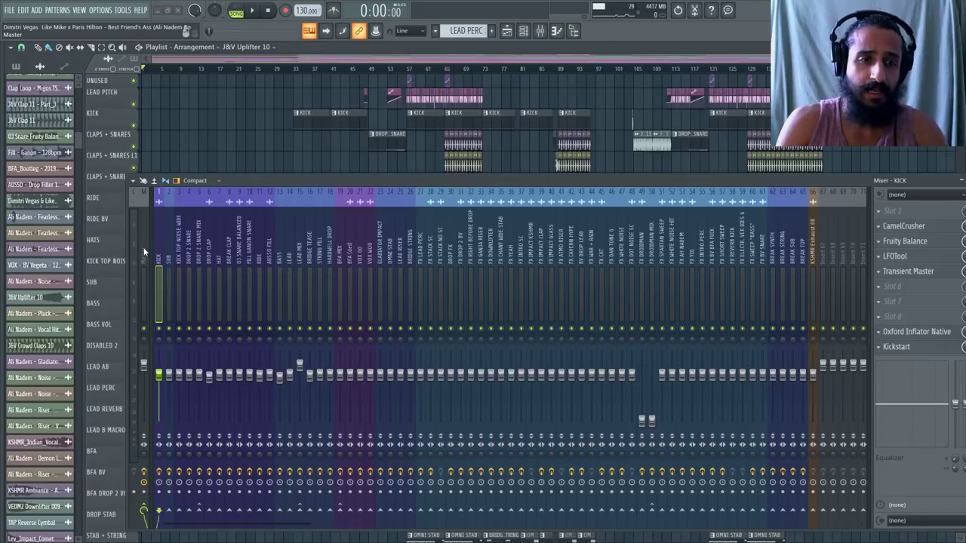
{"action": "left_click", "coordinate": [144, 251]}
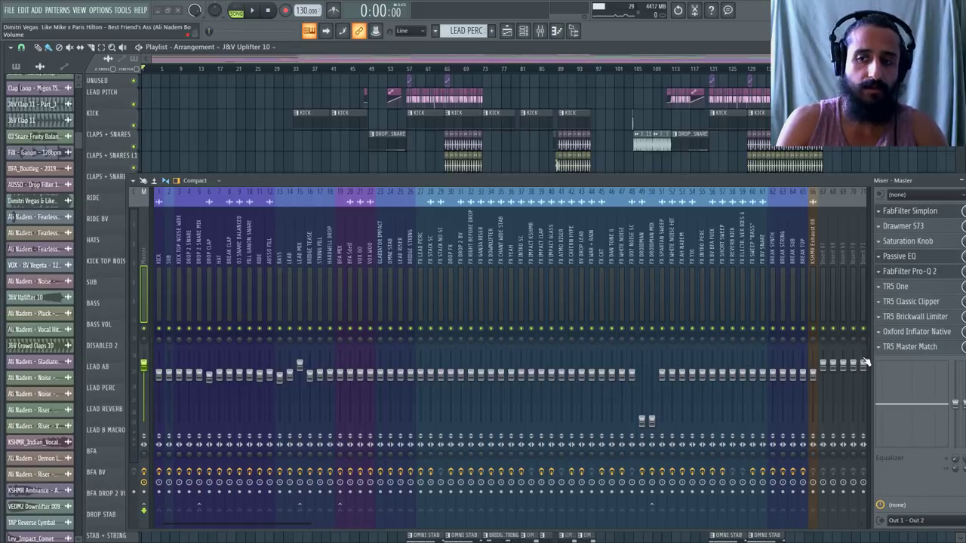
{"action": "left_click", "coordinate": [910, 320]}
{"action": "left_click_drag", "start_coordinate": [440, 183], "coordinate": [435, 278]}
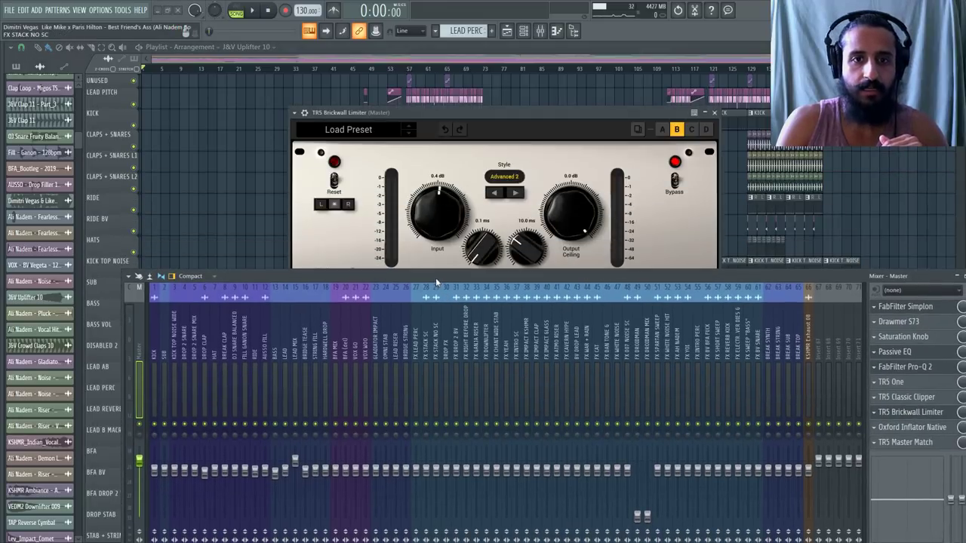
{"action": "left_click_drag", "start_coordinate": [450, 218], "coordinate": [452, 198]}
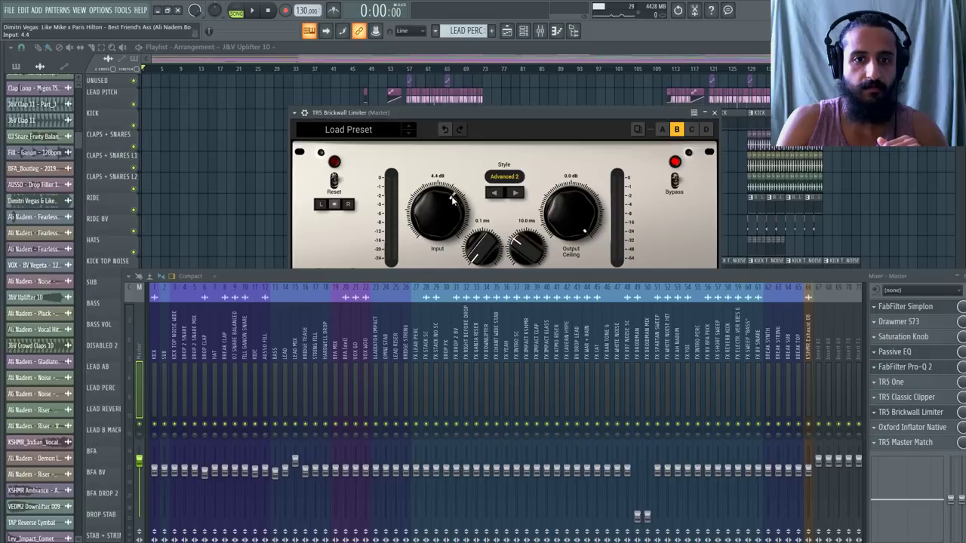
{"action": "left_click", "coordinate": [715, 113]}
{"action": "left_click_drag", "start_coordinate": [436, 276], "coordinate": [435, 183]}
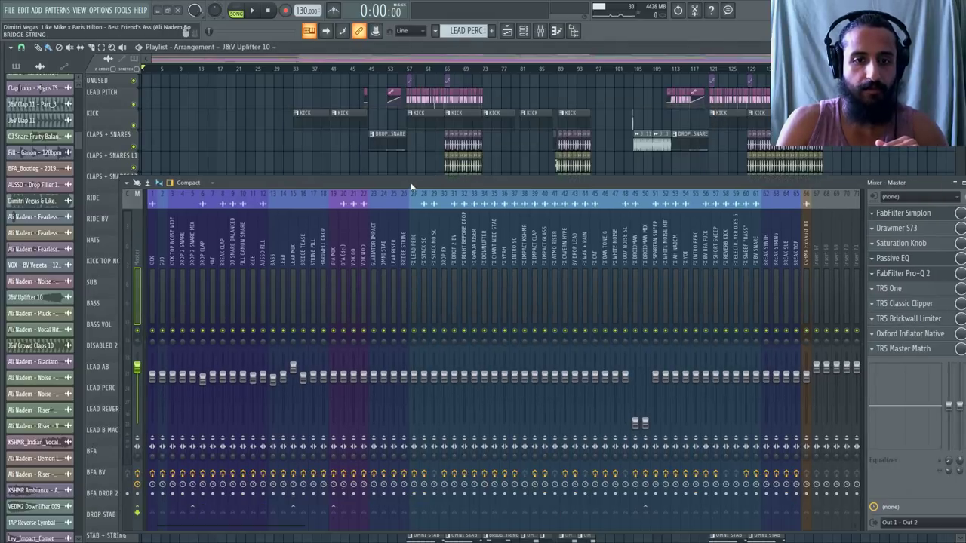
Play the drop from bar 57 to hear the limited master, then stop playback
{"action": "left_click", "coordinate": [411, 70]}
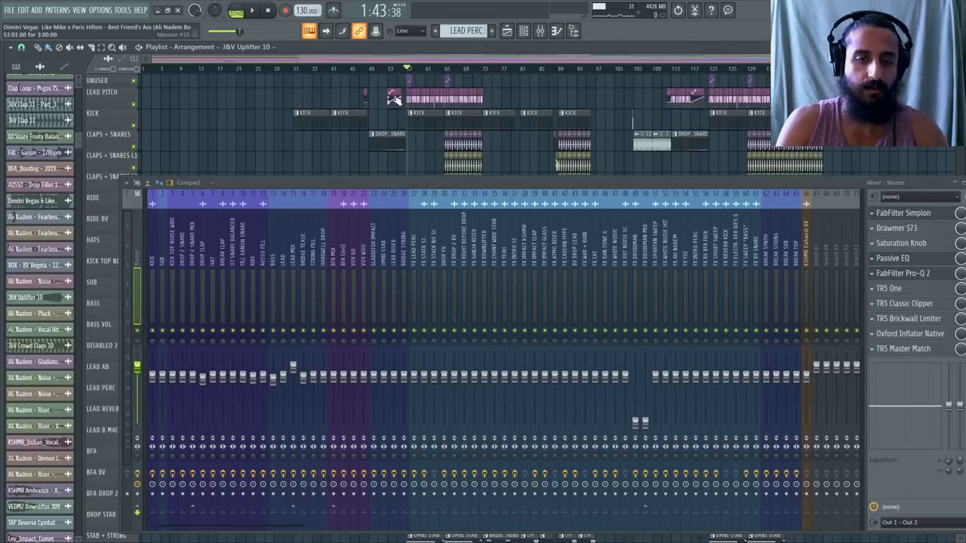
{"action": "key", "text": "space"}
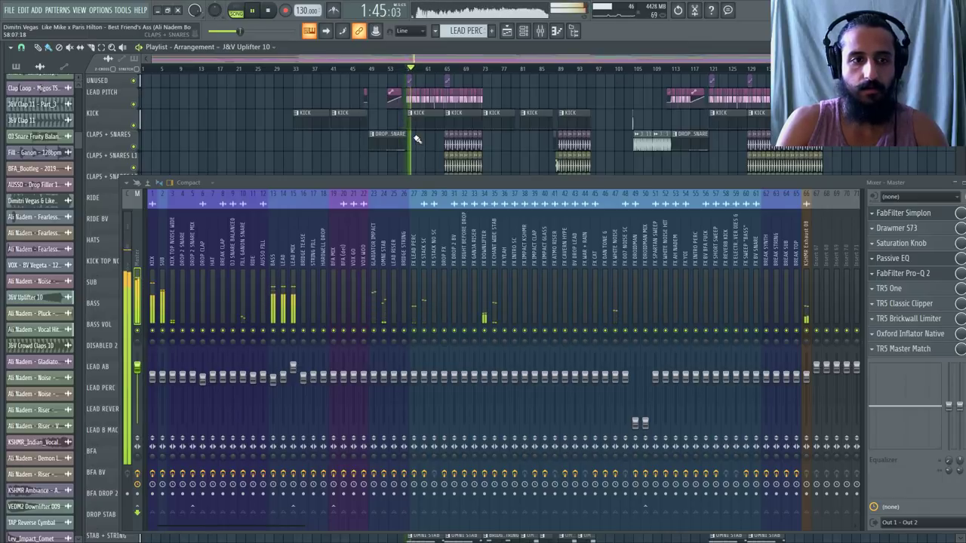
{"action": "left_click", "coordinate": [270, 11]}
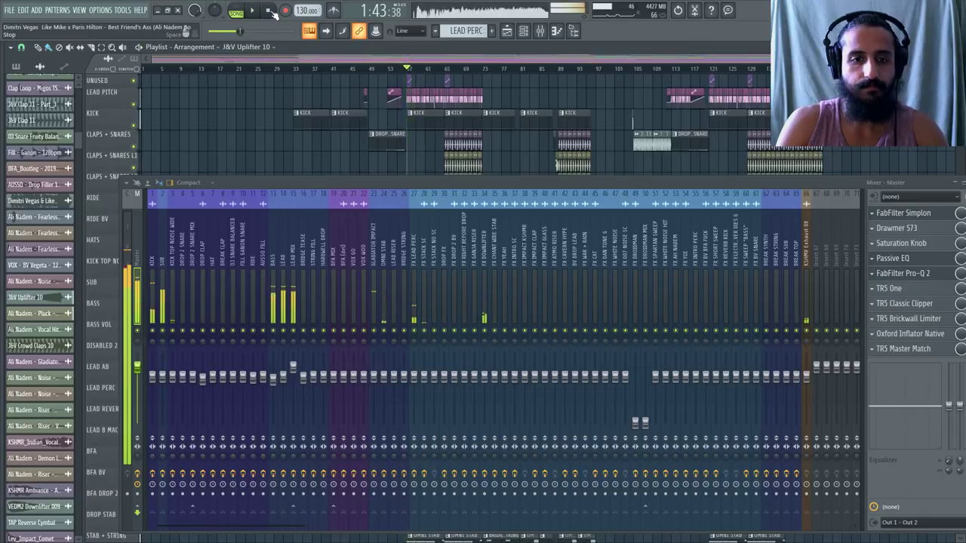
{"action": "left_click", "coordinate": [270, 11]}
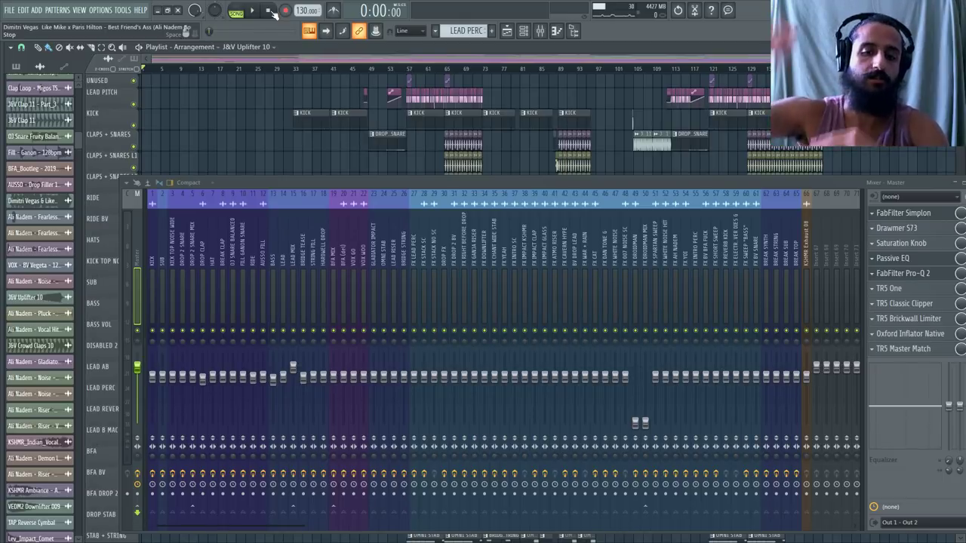
Close the mixer, examine the arrangement from the lead tracks down to the FX and automation clips, and reopen the mixer
{"action": "left_click", "coordinate": [450, 241]}
{"action": "left_click", "coordinate": [137, 234]}
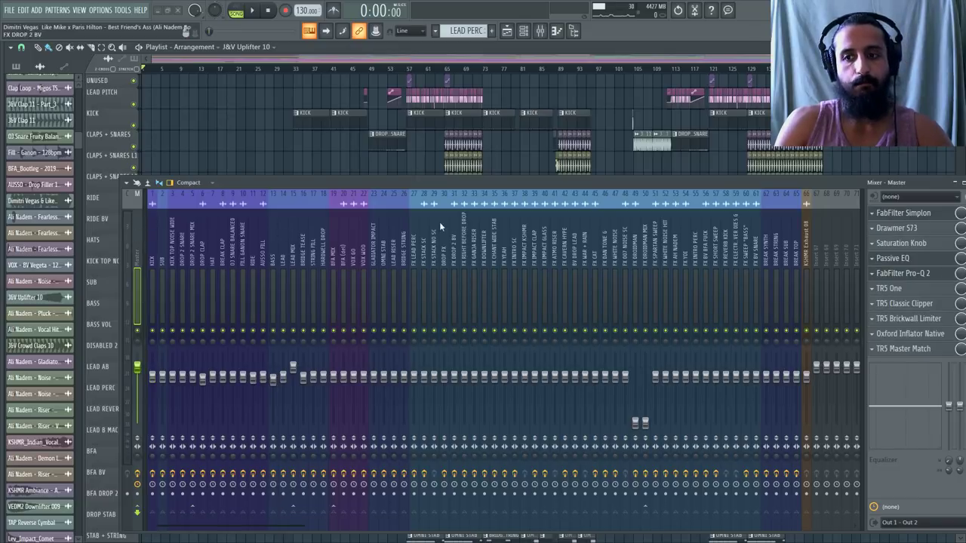
{"action": "left_click_drag", "start_coordinate": [857, 188], "coordinate": [788, 189]}
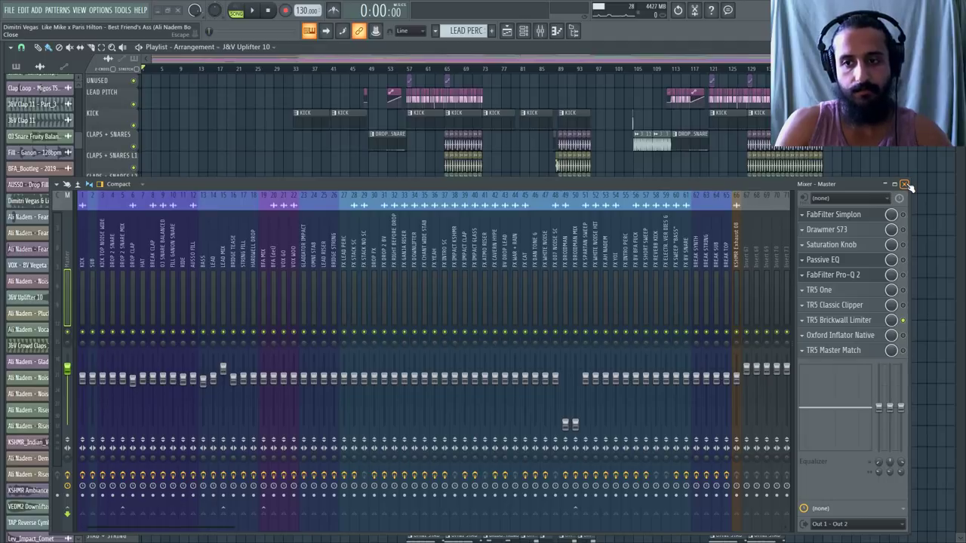
{"action": "left_click", "coordinate": [905, 185]}
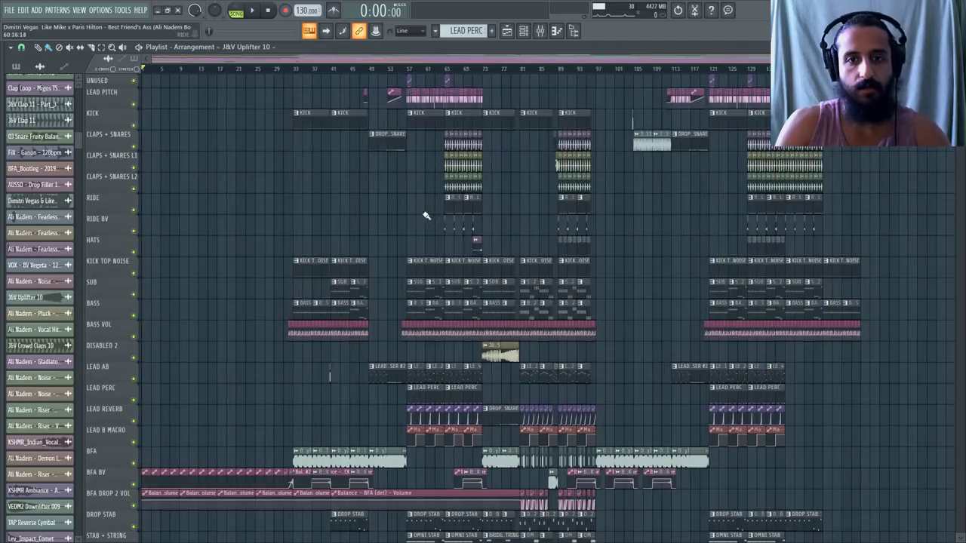
{"action": "scroll", "coordinate": [559, 231], "scroll_direction": "down", "scroll_amount": 6}
{"action": "scroll", "coordinate": [463, 259], "scroll_direction": "up", "scroll_amount": 2}
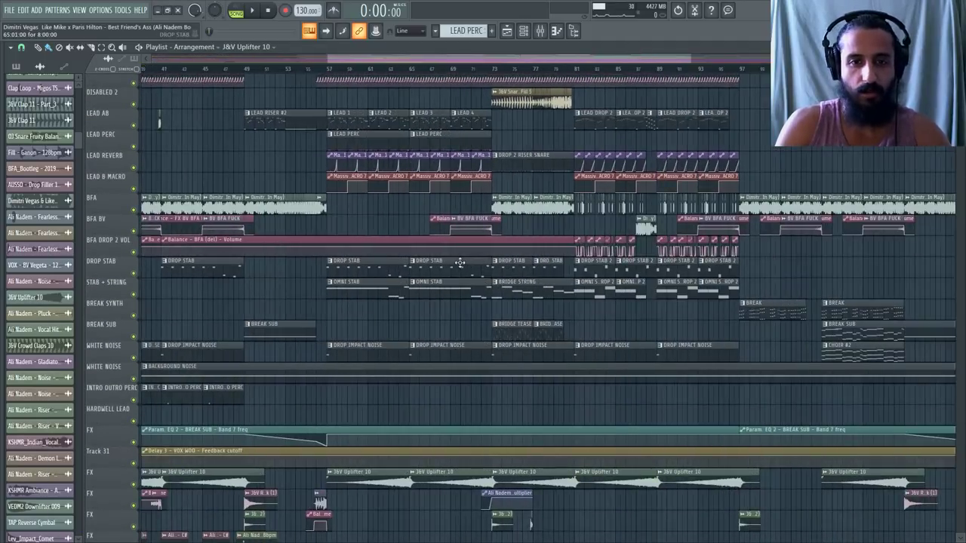
{"action": "scroll", "coordinate": [463, 259], "scroll_direction": "down", "scroll_amount": 8}
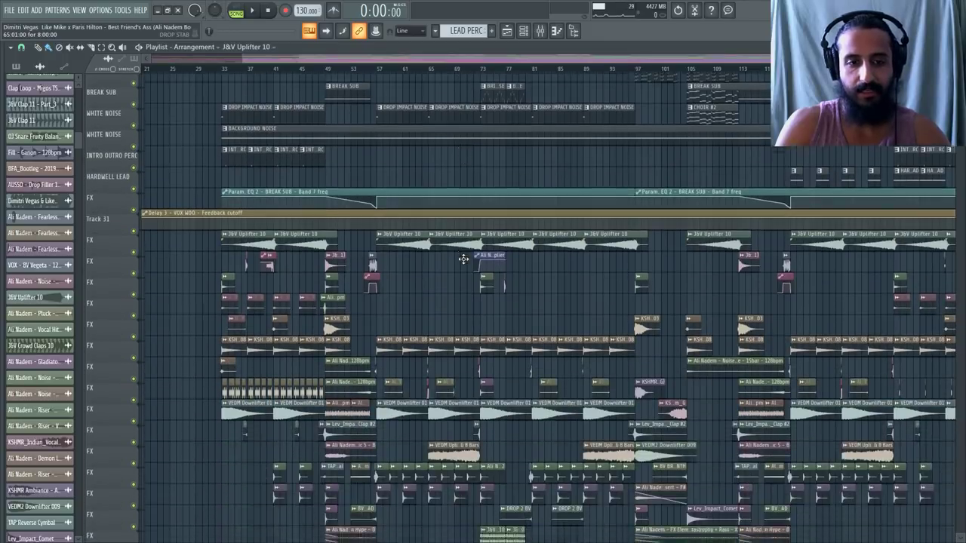
{"action": "scroll", "coordinate": [445, 261], "scroll_direction": "down", "scroll_amount": 1}
{"action": "scroll", "coordinate": [426, 261], "scroll_direction": "down", "scroll_amount": 2}
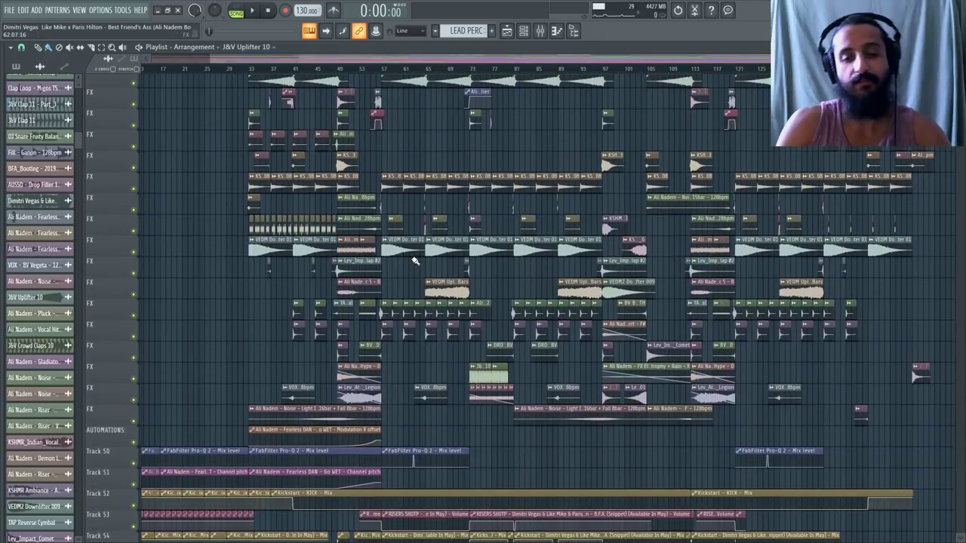
{"action": "scroll", "coordinate": [414, 261], "scroll_direction": "down", "scroll_amount": 2}
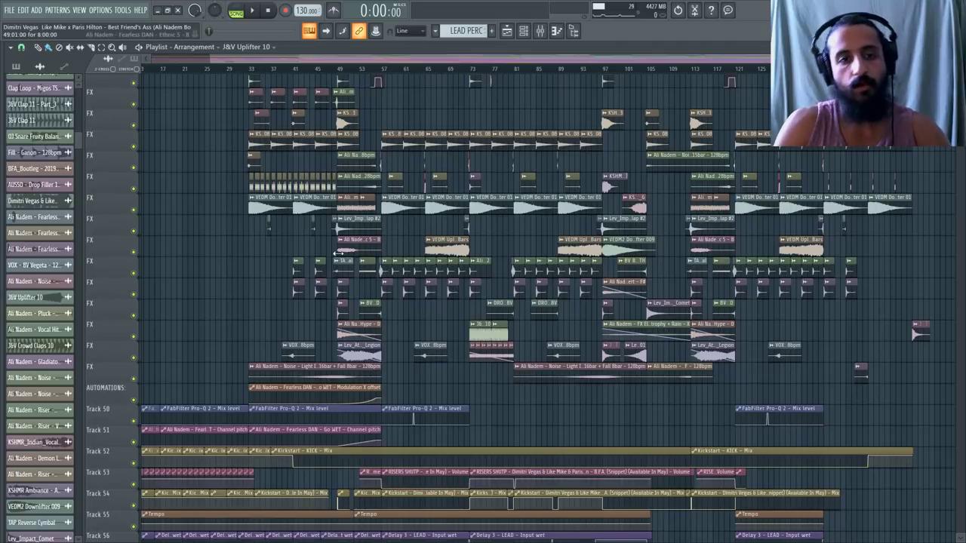
{"action": "scroll", "coordinate": [329, 248], "scroll_direction": "up", "scroll_amount": 2}
{"action": "scroll", "coordinate": [330, 248], "scroll_direction": "up", "scroll_amount": 3}
{"action": "scroll", "coordinate": [369, 246], "scroll_direction": "up", "scroll_amount": 2}
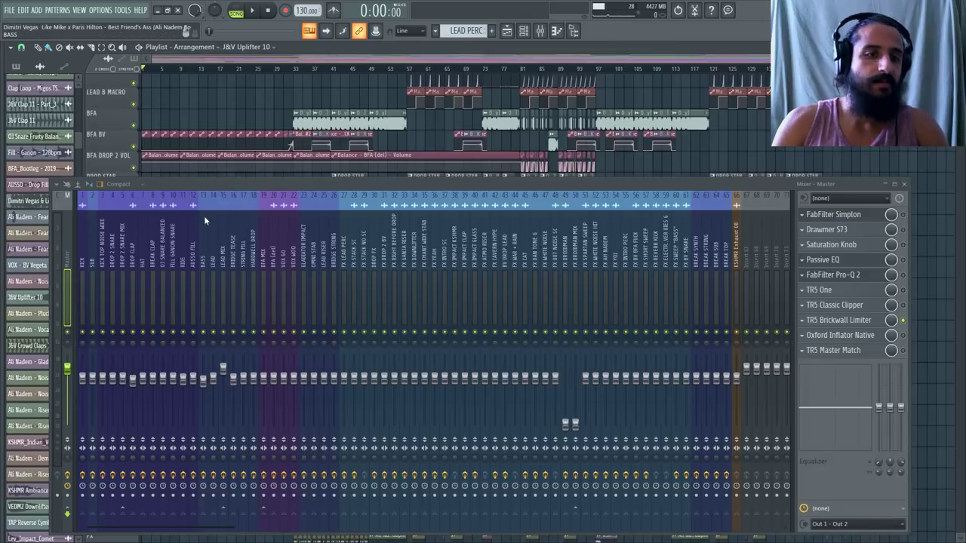
Inspect the low cut in the DROP CLAP insert's FabFilter Pro-Q 2
{"action": "left_click_drag", "start_coordinate": [204, 218], "coordinate": [132, 211]}
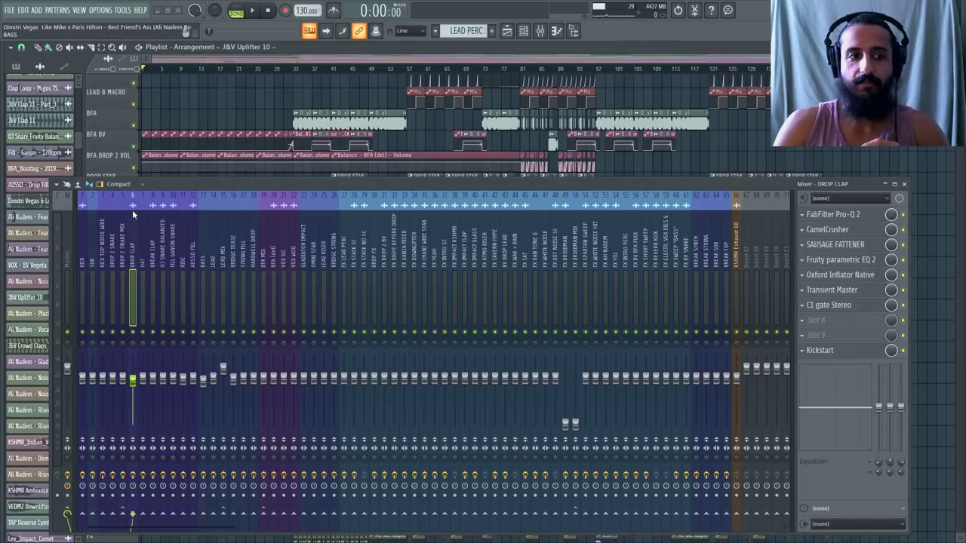
{"action": "left_click", "coordinate": [826, 216]}
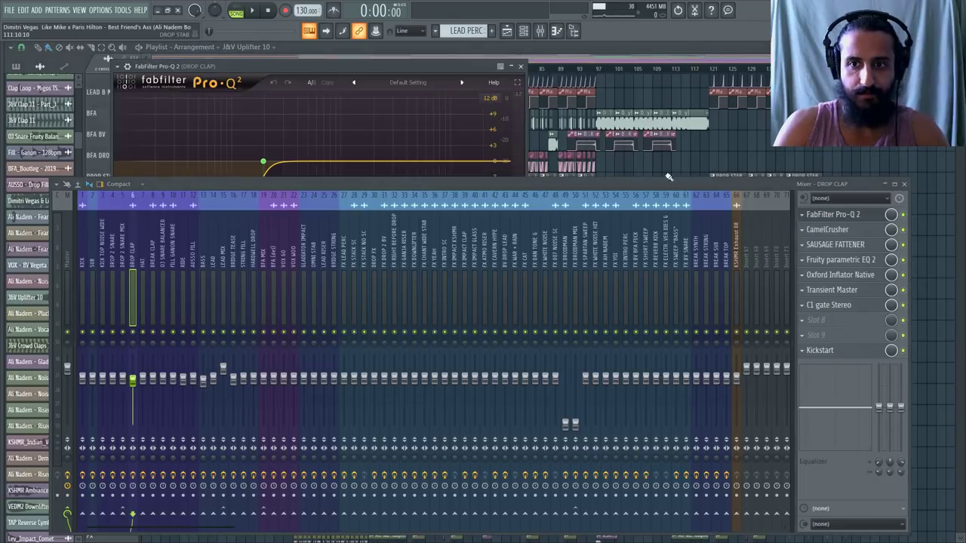
{"action": "left_click_drag", "start_coordinate": [650, 184], "coordinate": [651, 314]}
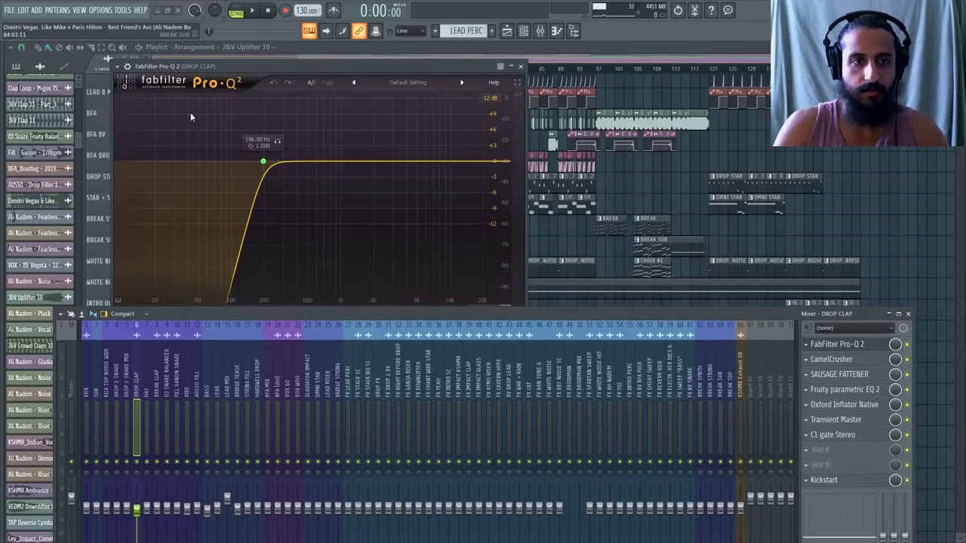
{"action": "left_click", "coordinate": [263, 163]}
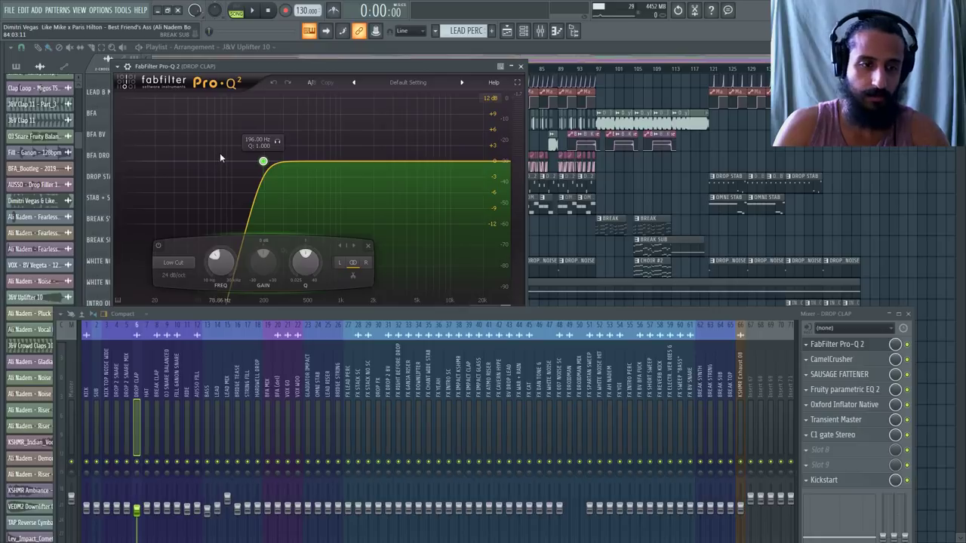
{"action": "left_click", "coordinate": [520, 66]}
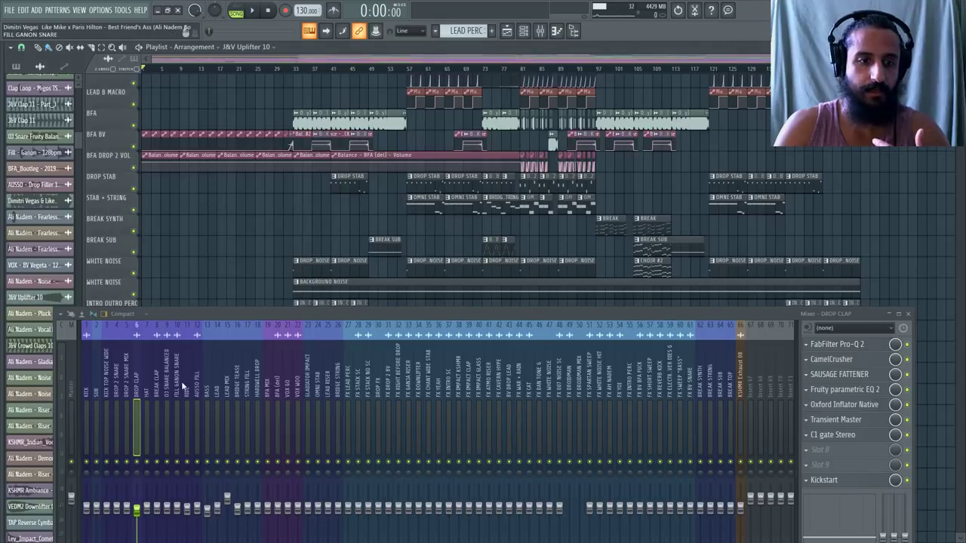
Inspect the low cut in the HAT insert's FabFilter Pro-Q 2
{"action": "left_click", "coordinate": [158, 379]}
{"action": "left_click", "coordinate": [148, 381]}
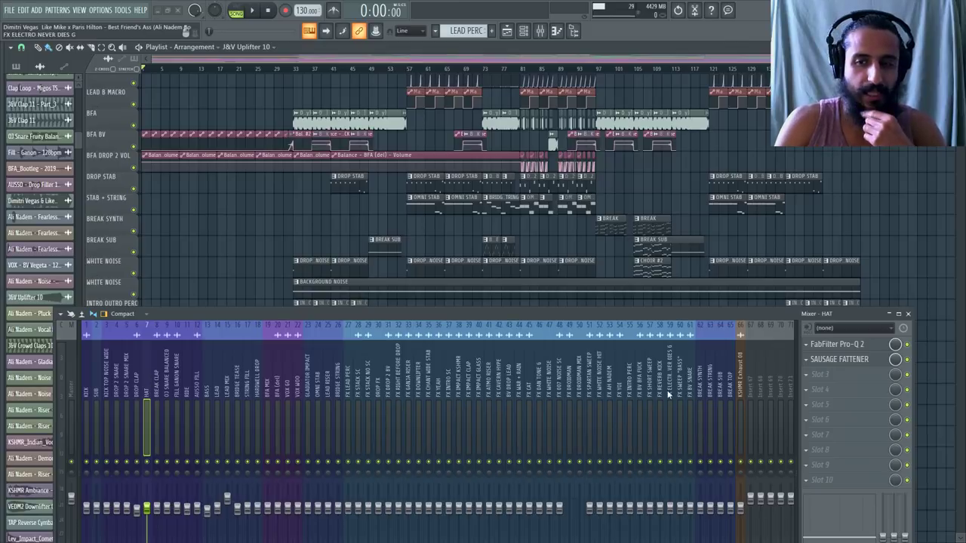
{"action": "left_click", "coordinate": [834, 344]}
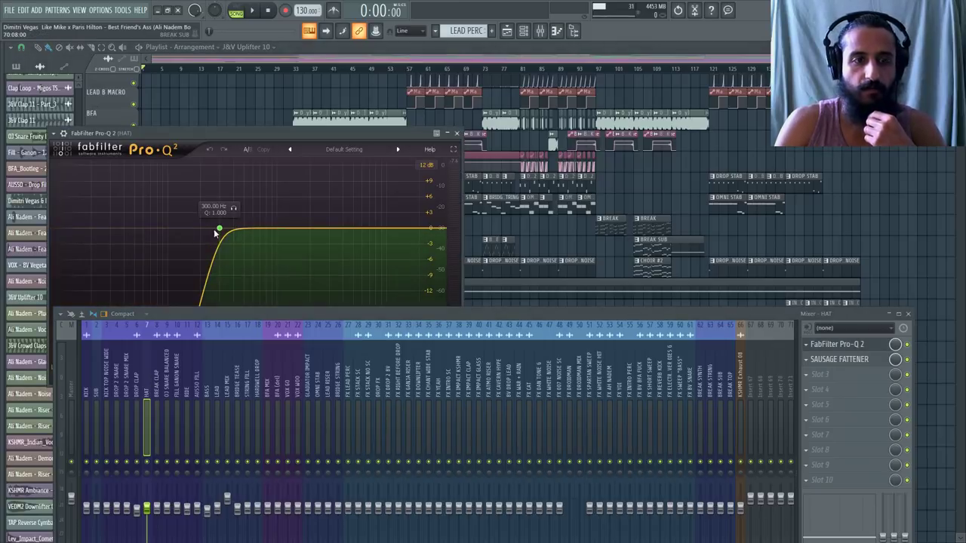
{"action": "left_click", "coordinate": [456, 134]}
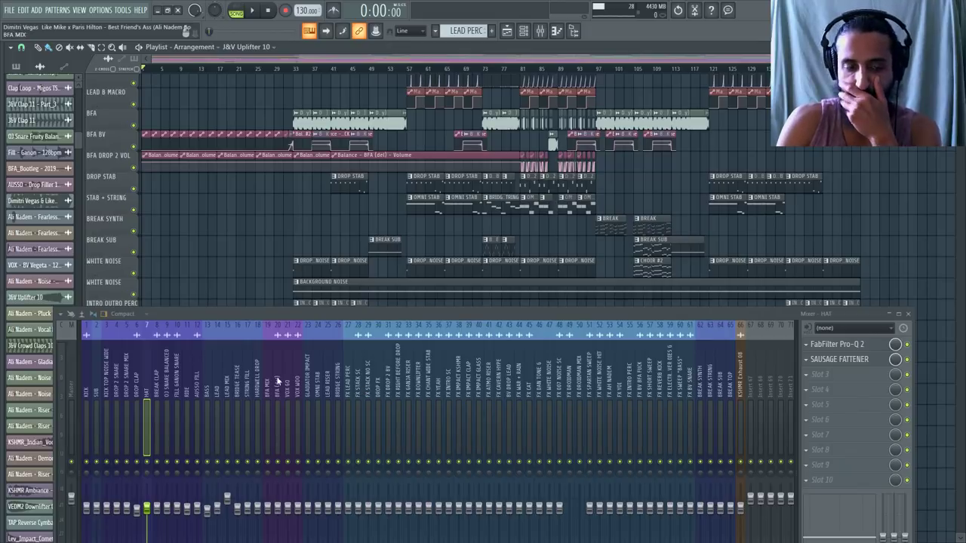
Close the mixer and examine the FX clips in the playlist, focusing on the break between bars 97 and 113
{"action": "left_click", "coordinate": [72, 369]}
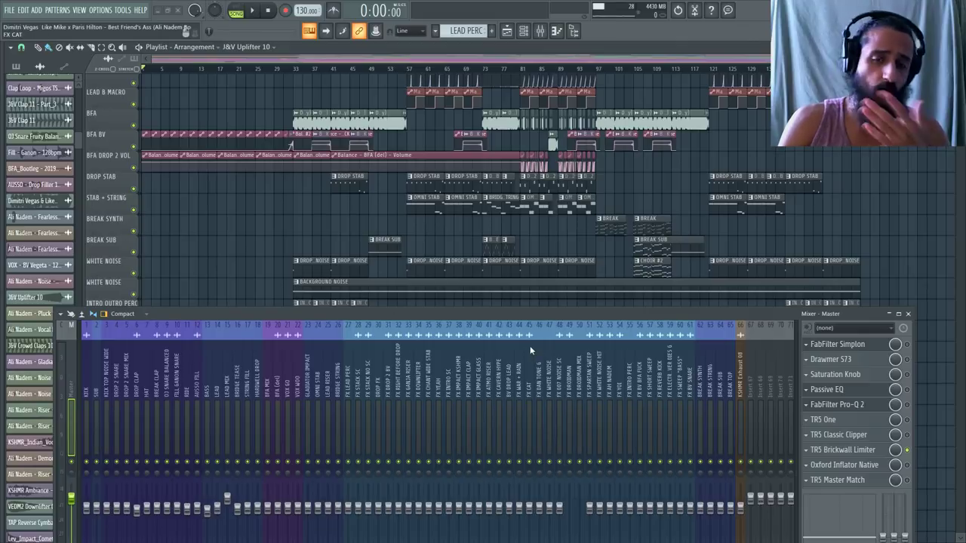
{"action": "left_click", "coordinate": [909, 314]}
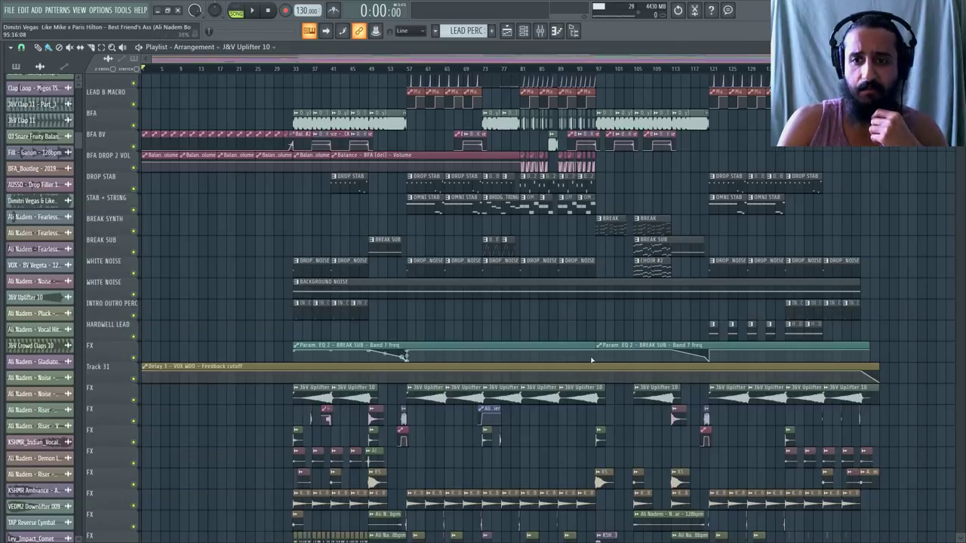
{"action": "scroll", "coordinate": [592, 360], "scroll_direction": "down", "scroll_amount": 10}
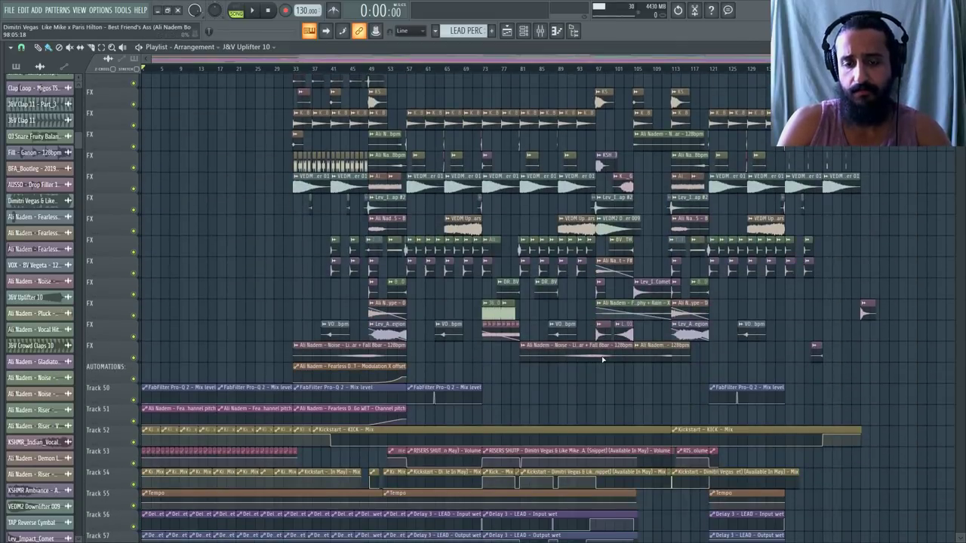
{"action": "scroll", "coordinate": [602, 367], "scroll_direction": "up", "scroll_amount": 4}
{"action": "scroll", "coordinate": [601, 368], "scroll_direction": "up", "scroll_amount": 2}
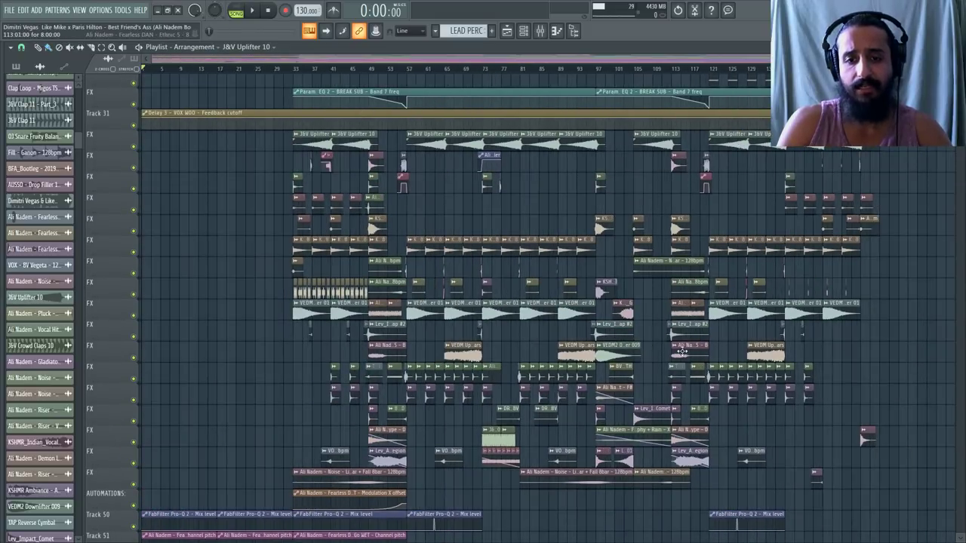
{"action": "scroll", "coordinate": [679, 351], "scroll_direction": "up", "scroll_amount": 3}
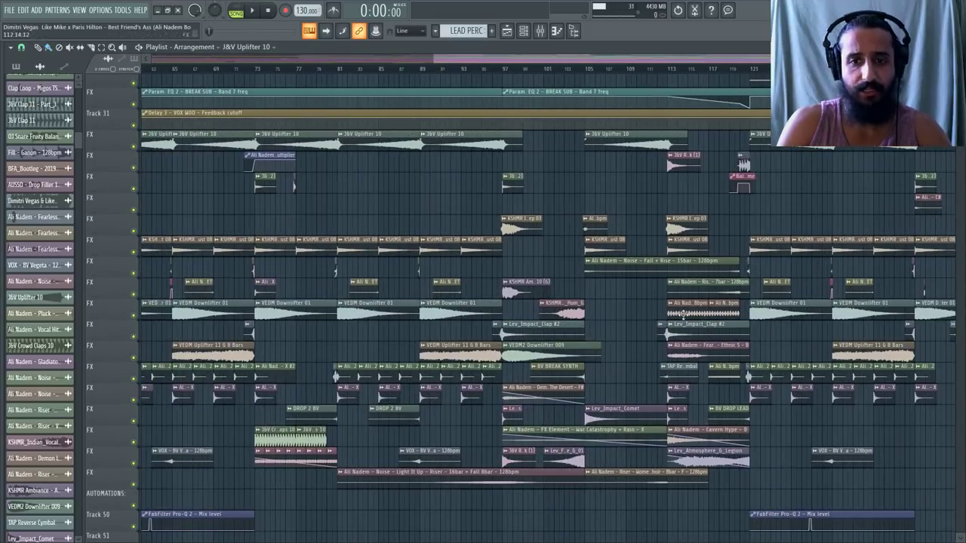
{"action": "scroll", "coordinate": [777, 275], "scroll_direction": "up", "scroll_amount": 2}
{"action": "scroll", "coordinate": [386, 282], "scroll_direction": "up", "scroll_amount": 2}
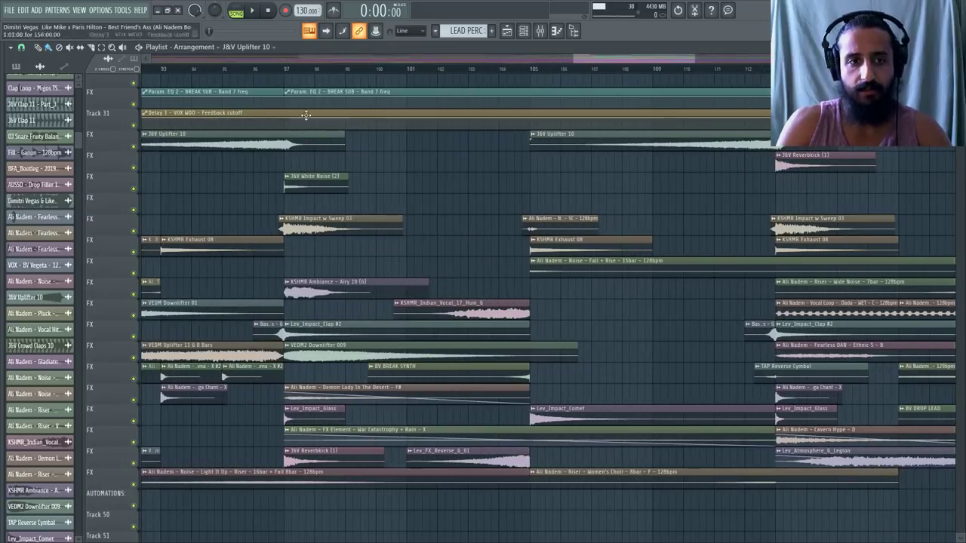
Open the Demon Lady In The Desert sample at bar 97, preview it and check its FX STACK NO SC insert in the mixer
{"action": "left_click", "coordinate": [285, 69]}
{"action": "left_click", "coordinate": [394, 387]}
{"action": "double_click", "coordinate": [395, 387]}
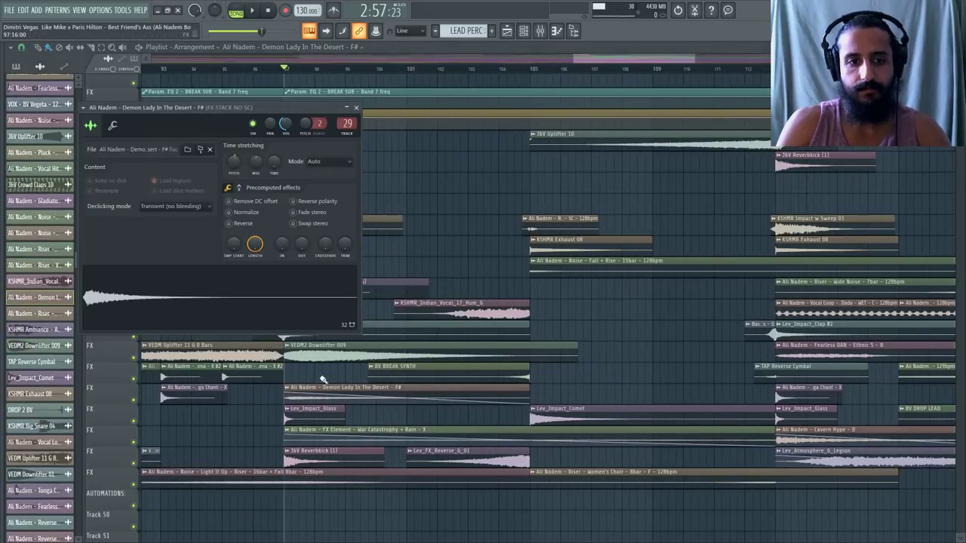
{"action": "left_click", "coordinate": [540, 32]}
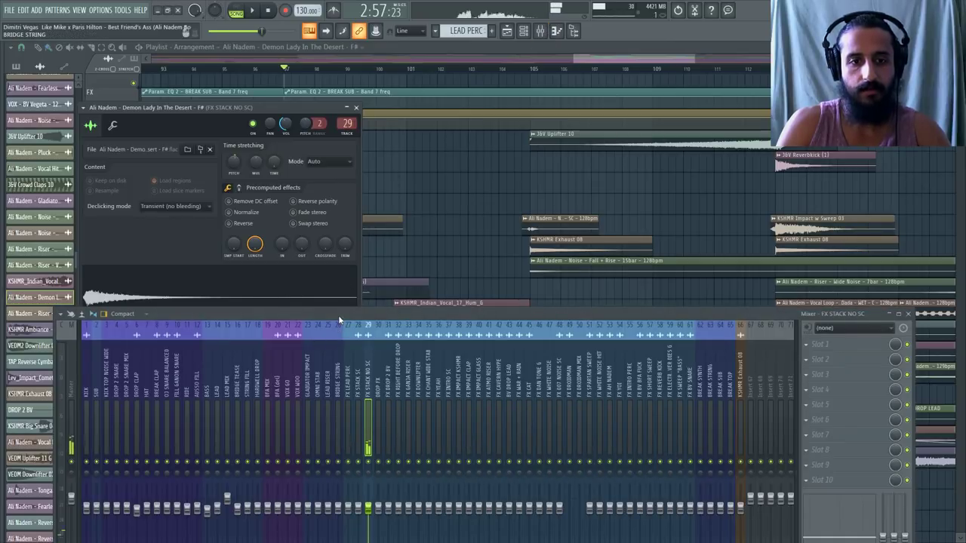
{"action": "left_click_drag", "start_coordinate": [339, 315], "coordinate": [340, 399]}
{"action": "left_click", "coordinate": [268, 10]}
Open the KSHMR_Indian_Vocal_17_Hum_G and KSHMR Ambiance - Airy 10 (G) samples, preview the ambiance and check their mixer insert
{"action": "double_click", "coordinate": [456, 303]}
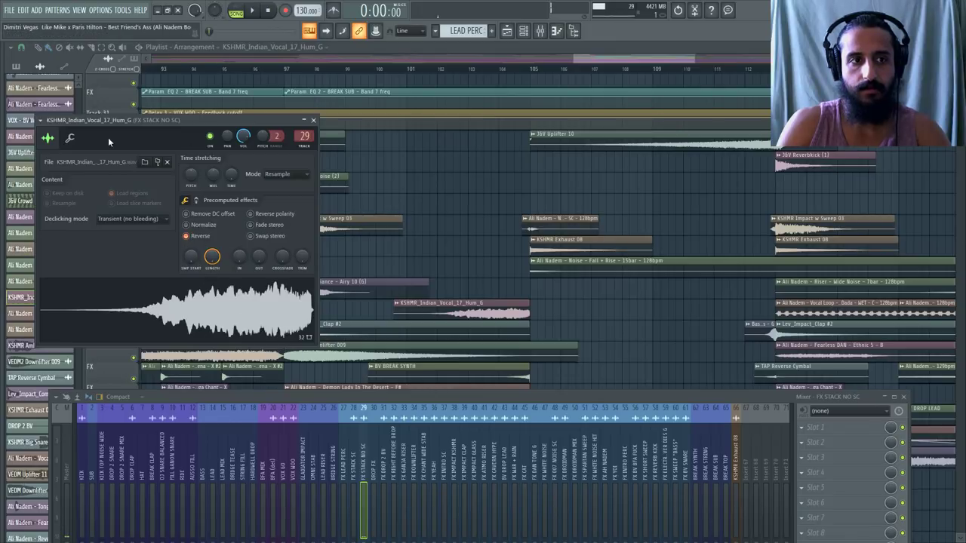
{"action": "double_click", "coordinate": [320, 285]}
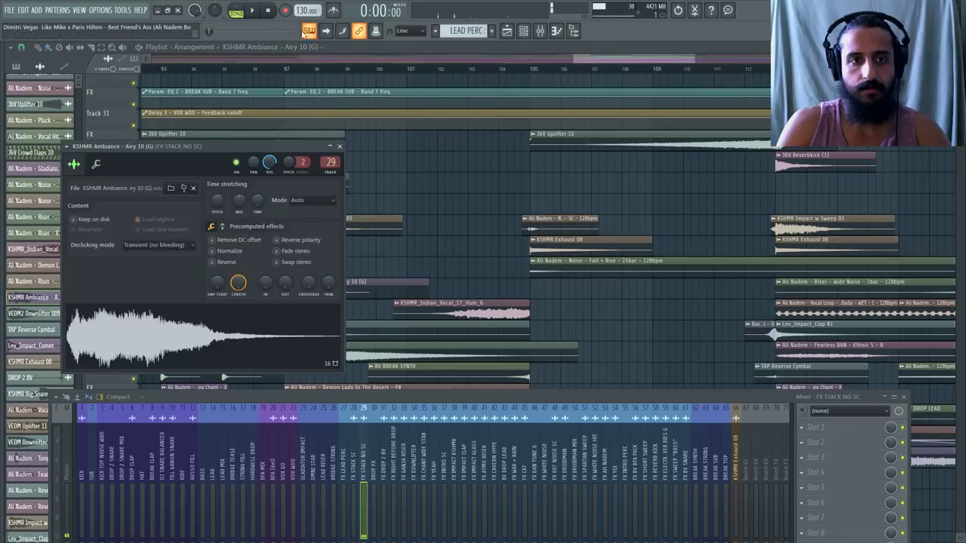
{"action": "left_click", "coordinate": [246, 337]}
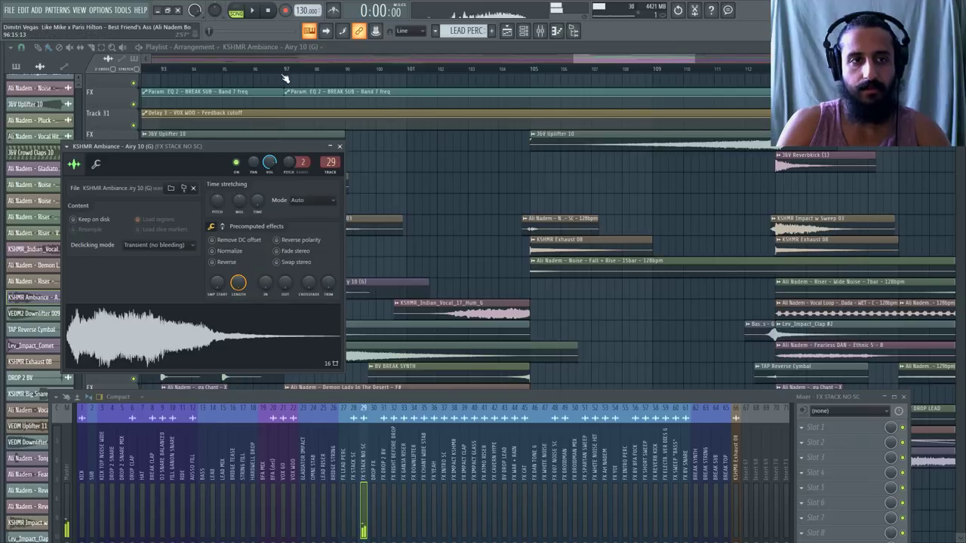
{"action": "left_click", "coordinate": [271, 13]}
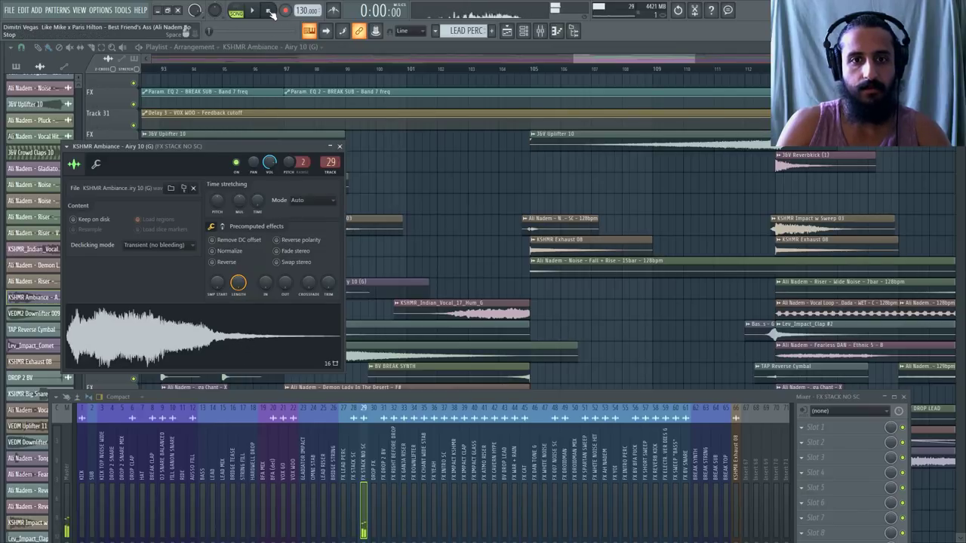
{"action": "scroll", "coordinate": [409, 151], "scroll_direction": "down", "scroll_amount": 2}
{"action": "left_click", "coordinate": [339, 146]}
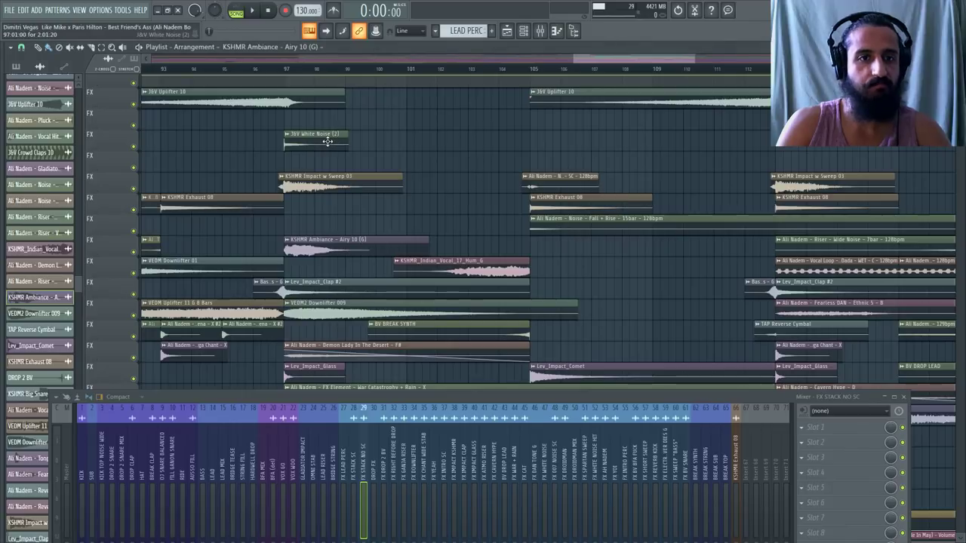
Open the BV BREAK SYNTH sample and compare its waveform without and with Reverse, leaving Reverse enabled
{"action": "scroll", "coordinate": [404, 279], "scroll_direction": "down", "scroll_amount": 3}
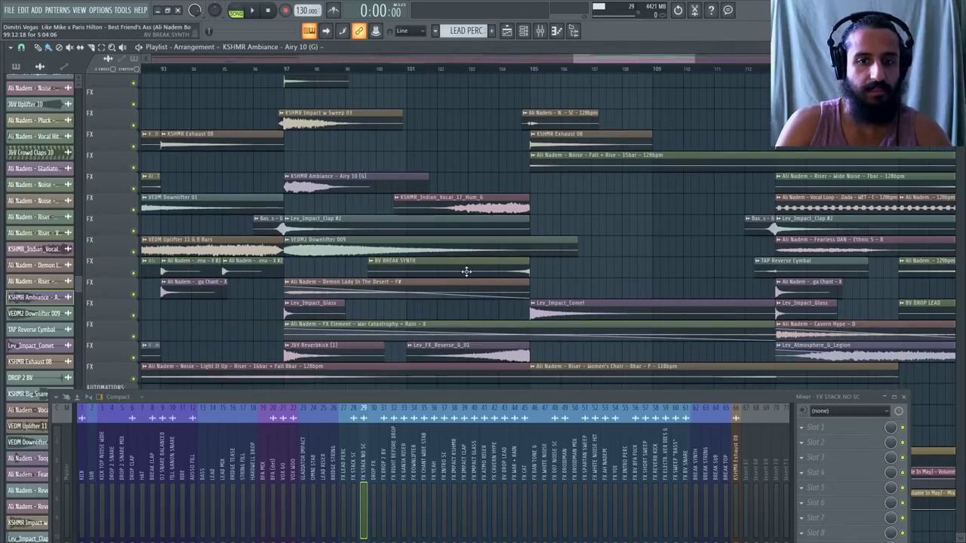
{"action": "double_click", "coordinate": [466, 271]}
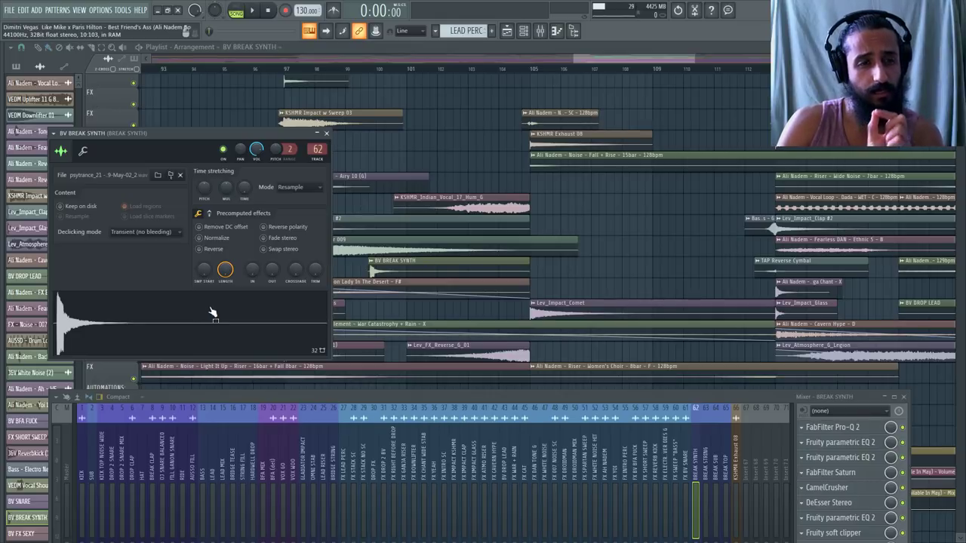
{"action": "left_click", "coordinate": [83, 150]}
{"action": "left_click", "coordinate": [61, 150]}
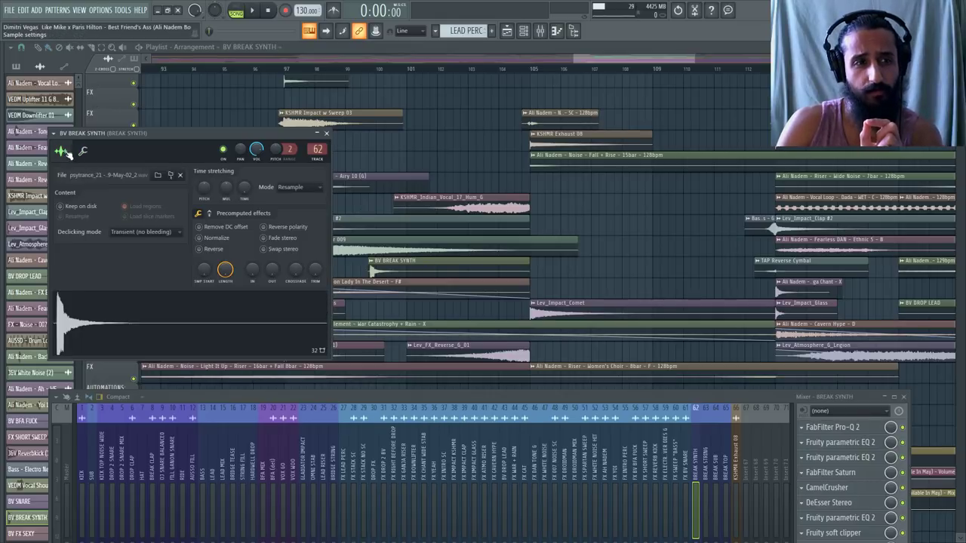
{"action": "left_click", "coordinate": [214, 250]}
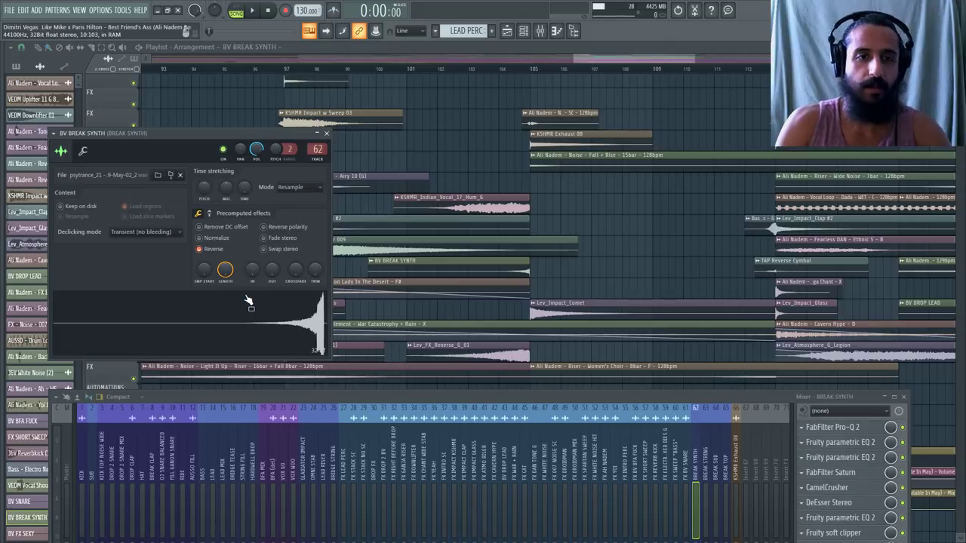
Preview the KSHMR Impact w Sweep 03 sample, reopen KSHMR Ambiance - Airy 10 (G) and check their mixer inserts
{"action": "left_click", "coordinate": [371, 113]}
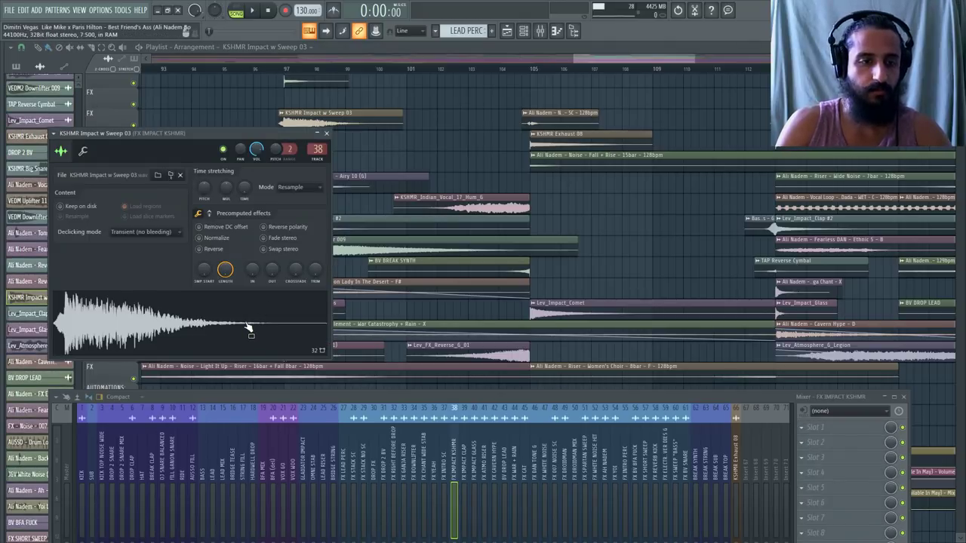
{"action": "left_click", "coordinate": [248, 327]}
{"action": "double_click", "coordinate": [381, 179]}
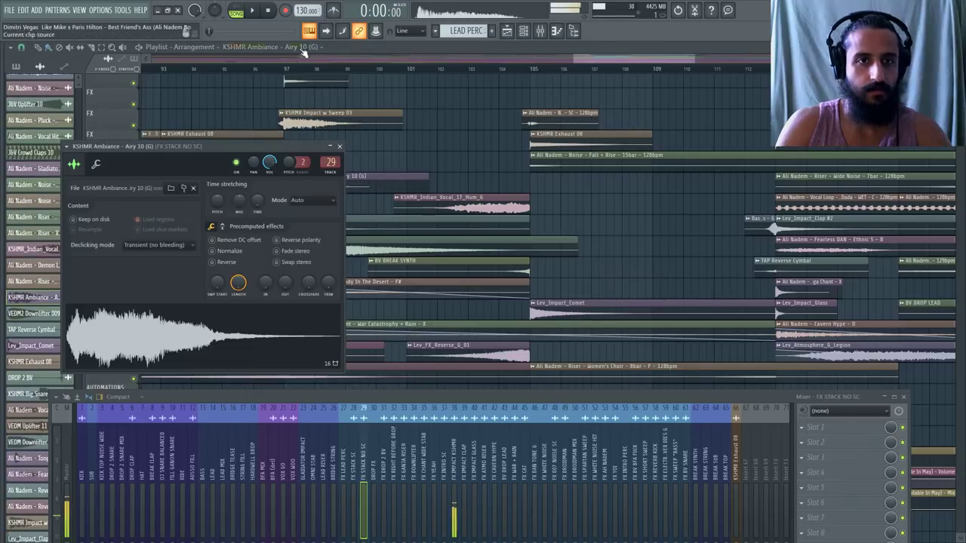
{"action": "left_click", "coordinate": [271, 10]}
Select the Lev_Impact_Clap #2 clip, open the Lev_Impact_Glass sample and check its mixer insert
{"action": "left_click", "coordinate": [400, 219]}
{"action": "scroll", "coordinate": [400, 223], "scroll_direction": "down", "scroll_amount": 2}
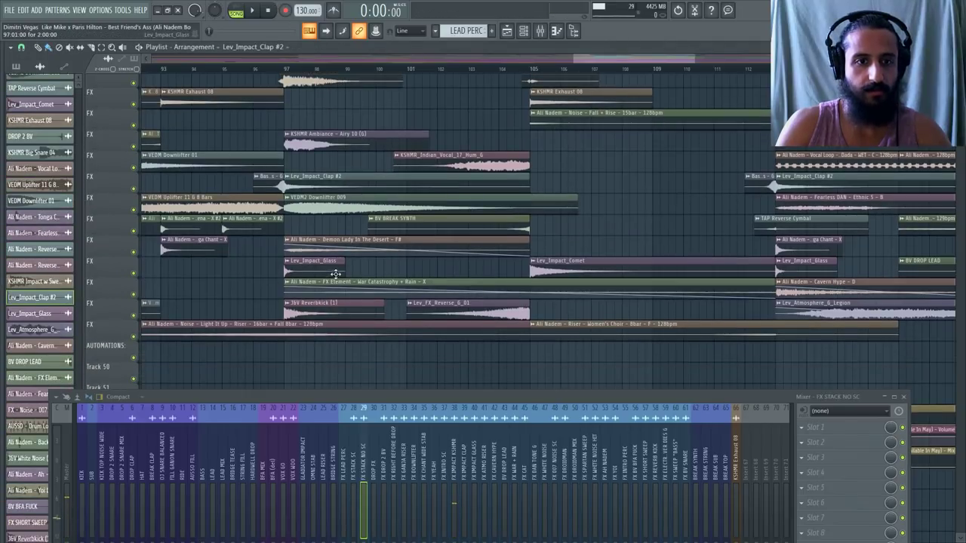
{"action": "left_click", "coordinate": [334, 274]}
{"action": "double_click", "coordinate": [335, 274]}
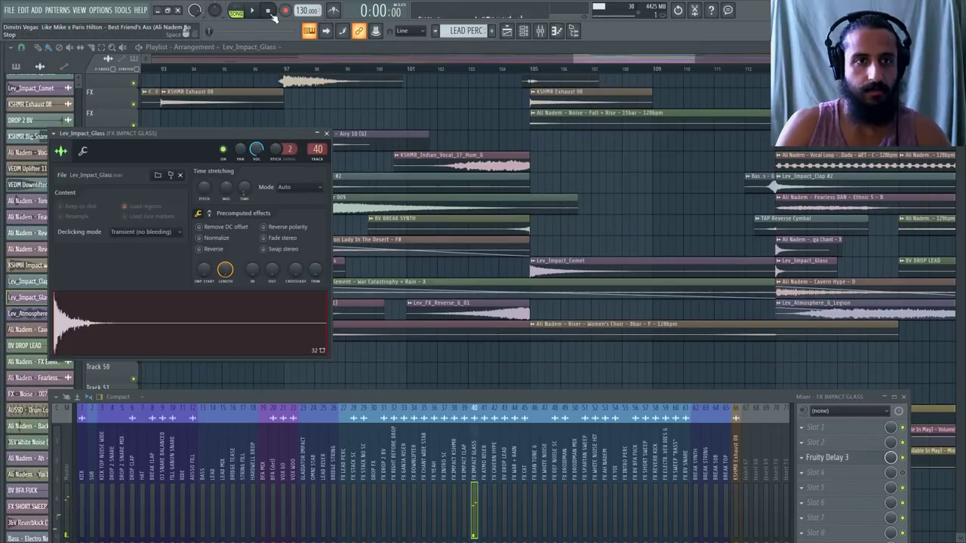
Play the break from just before bar 97 past bar 105 with all FX layers, lowering the mixer window to expose the clips
{"action": "left_click", "coordinate": [268, 70]}
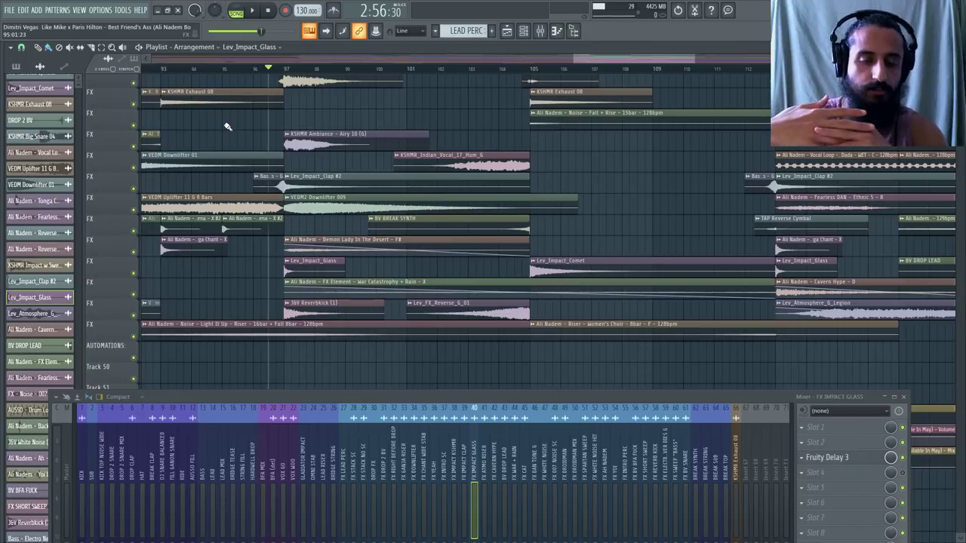
{"action": "scroll", "coordinate": [226, 127], "scroll_direction": "up", "scroll_amount": 3}
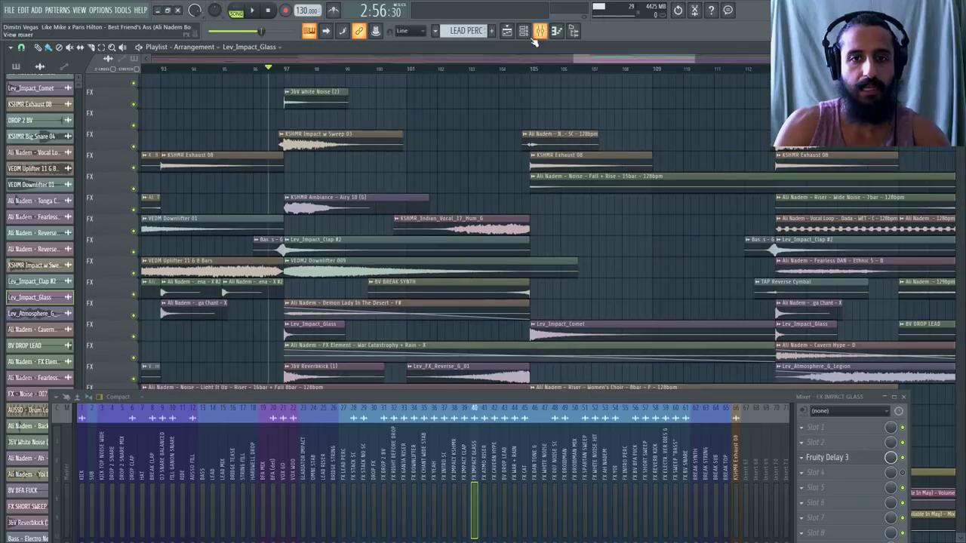
{"action": "key", "text": "space"}
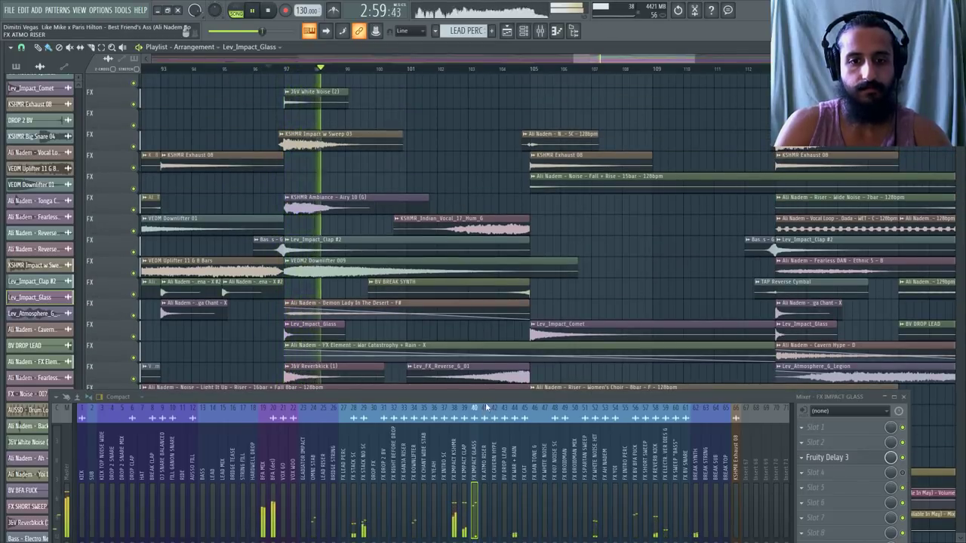
{"action": "left_click_drag", "start_coordinate": [483, 398], "coordinate": [486, 444]}
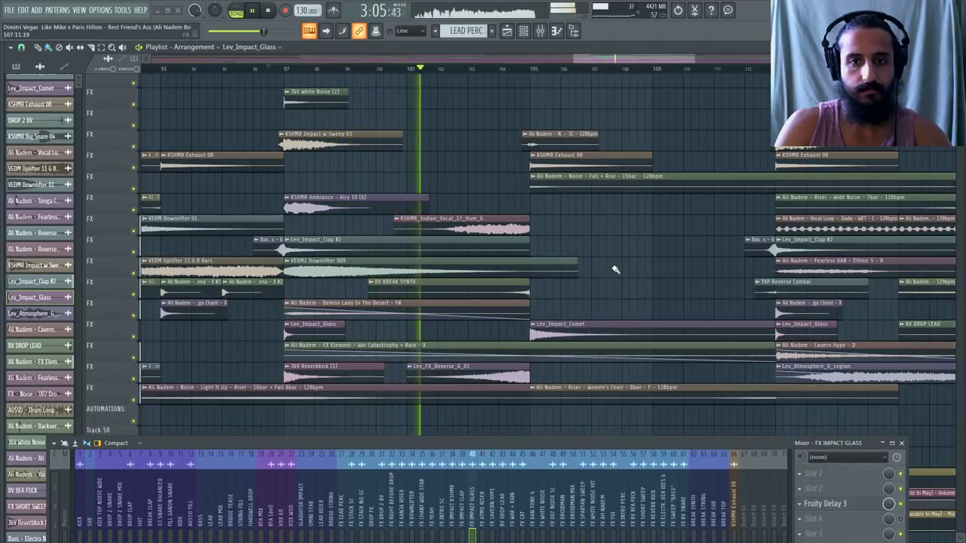
{"action": "scroll", "coordinate": [747, 273], "scroll_direction": "up", "scroll_amount": 8}
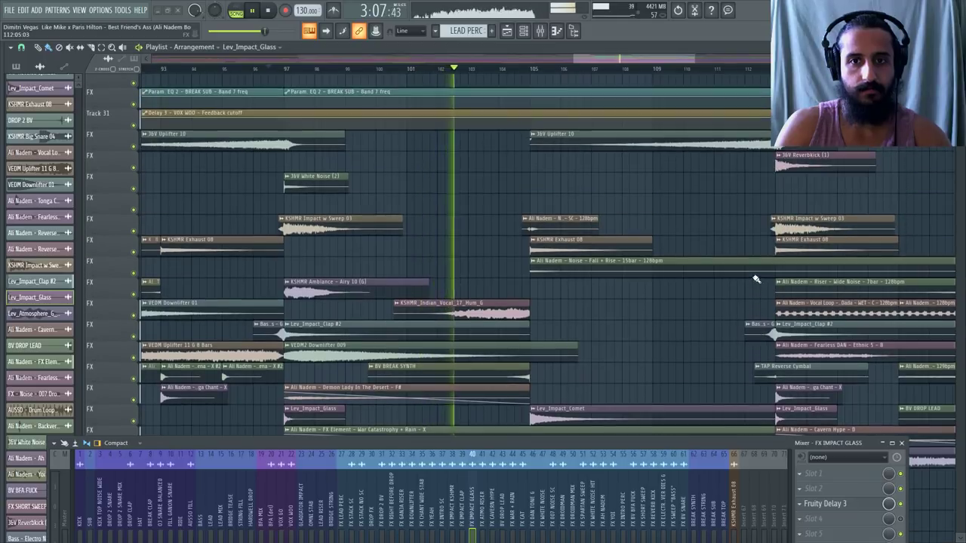
{"action": "scroll", "coordinate": [753, 279], "scroll_direction": "down", "scroll_amount": 8}
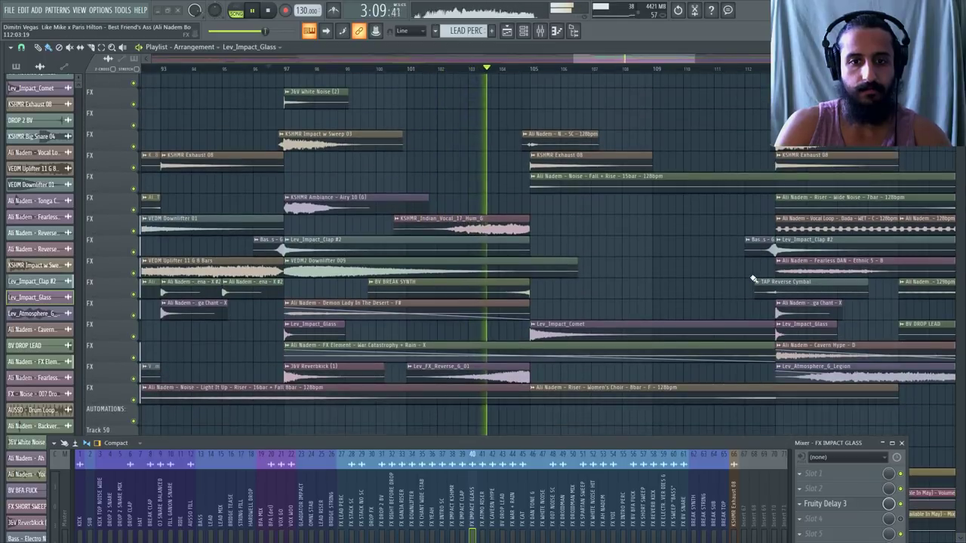
{"action": "scroll", "coordinate": [753, 279], "scroll_direction": "right", "scroll_amount": 3}
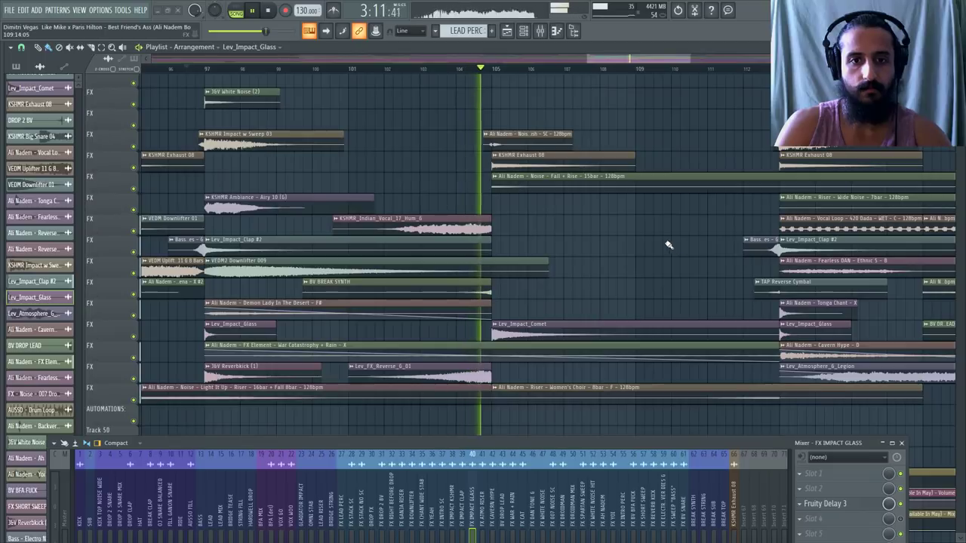
{"action": "scroll", "coordinate": [635, 226], "scroll_direction": "down", "scroll_amount": 5}
{"action": "scroll", "coordinate": [745, 244], "scroll_direction": "up", "scroll_amount": 2}
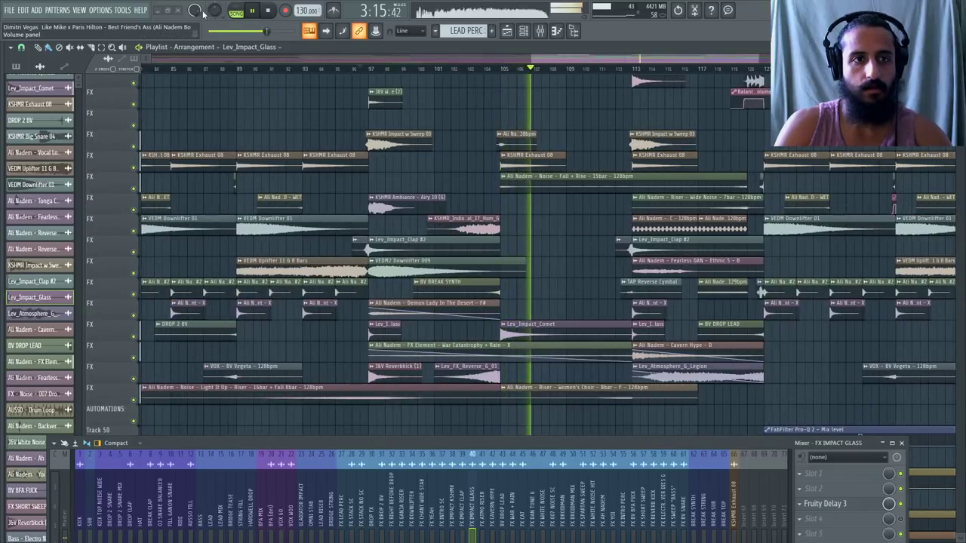
{"action": "left_click", "coordinate": [271, 10]}
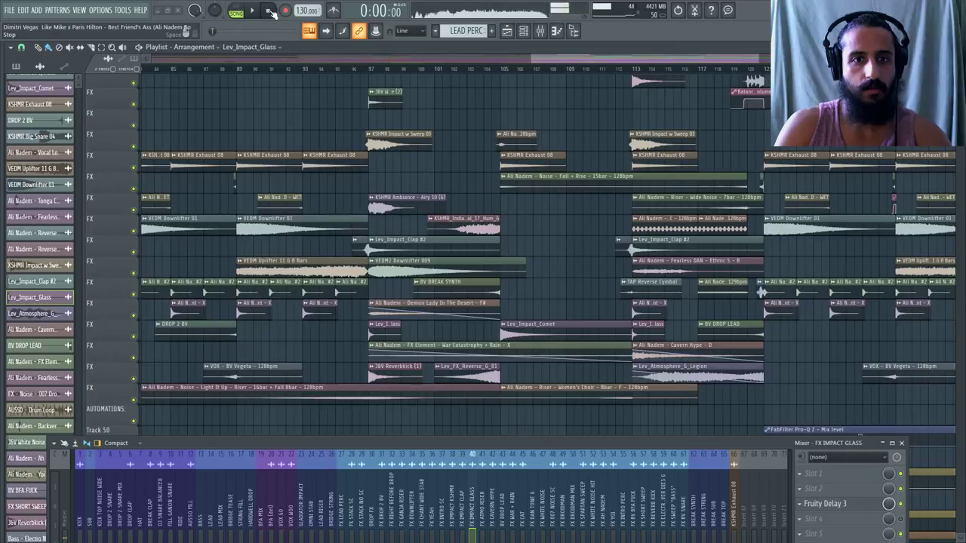
Delete the KSHMR Ambiance, Indian Vocal Hum, VEDM2 Downlifter 009, BV BREAK SYNTH and Demon Lady In The Desert clips between bars 97 and 107
{"action": "right_click", "coordinate": [400, 200]}
{"action": "right_click", "coordinate": [467, 225]}
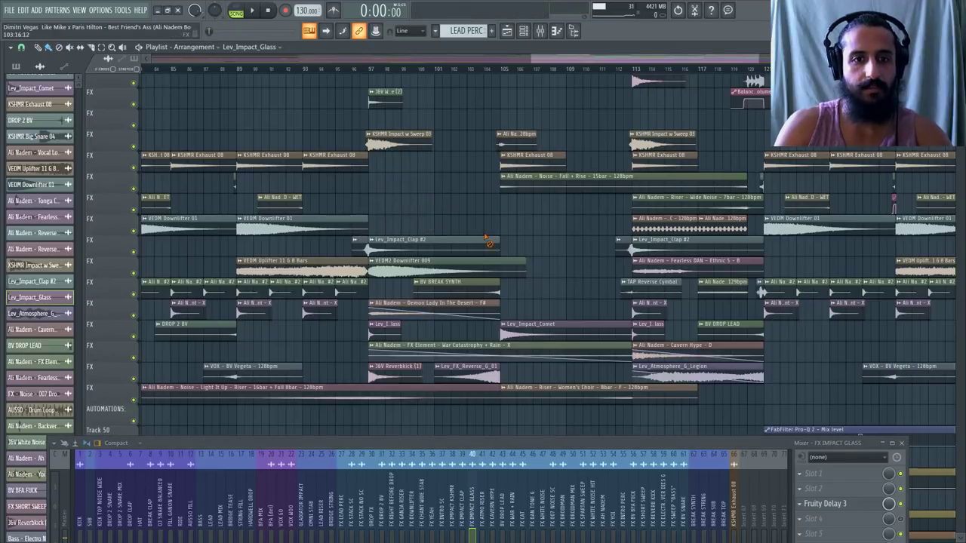
{"action": "right_click", "coordinate": [450, 268]}
{"action": "right_click", "coordinate": [451, 288]}
{"action": "right_click", "coordinate": [449, 309]}
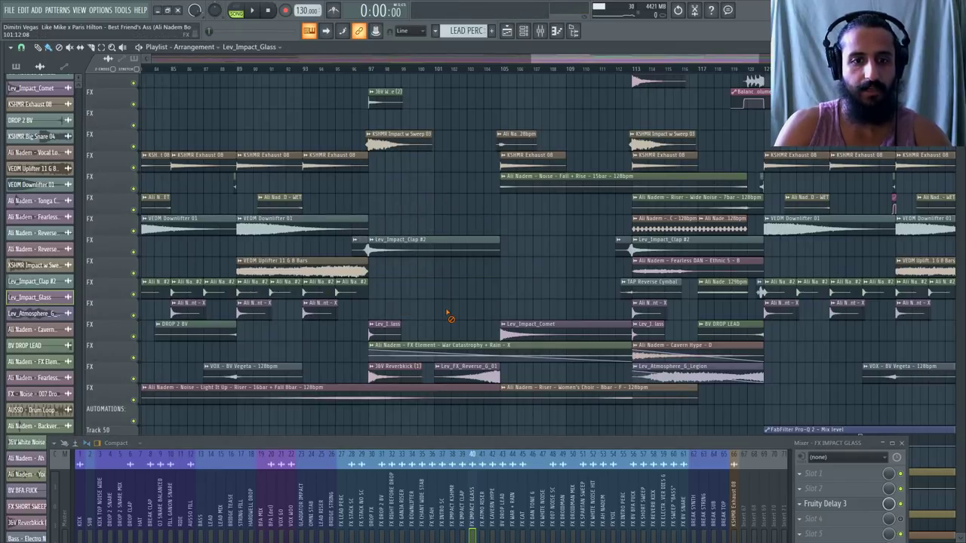
Open the War Catastrophy + Rain sample, then delete its clip and the Lev_FX_Reverse_G_01 clip from the break
{"action": "double_click", "coordinate": [479, 347]}
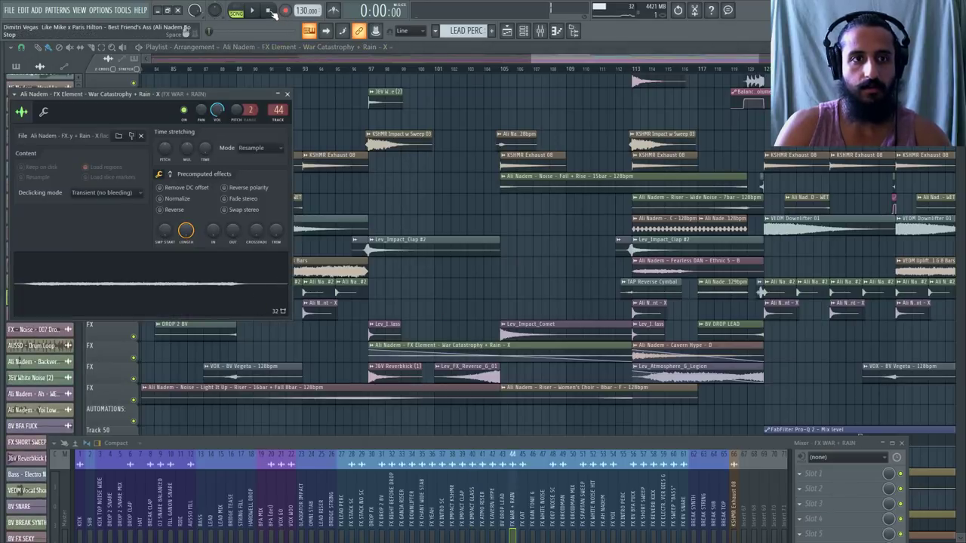
{"action": "right_click", "coordinate": [457, 347]}
{"action": "scroll", "coordinate": [436, 351], "scroll_direction": "up", "scroll_amount": 2}
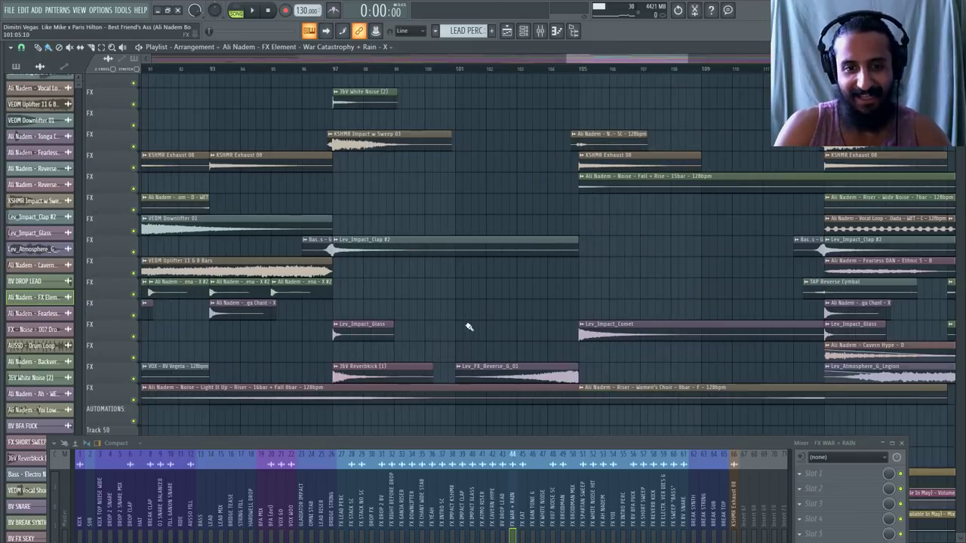
{"action": "right_click", "coordinate": [515, 364]}
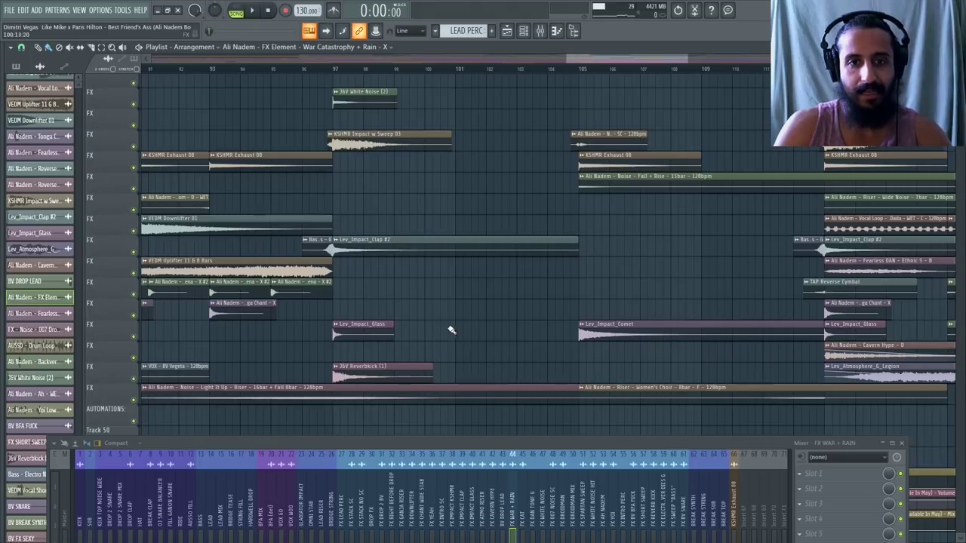
{"action": "scroll", "coordinate": [457, 294], "scroll_direction": "up", "scroll_amount": 2}
Play the break from just before bar 97 without the removed FX clips, reviewing the remaining FX tracks
{"action": "left_click", "coordinate": [328, 70]}
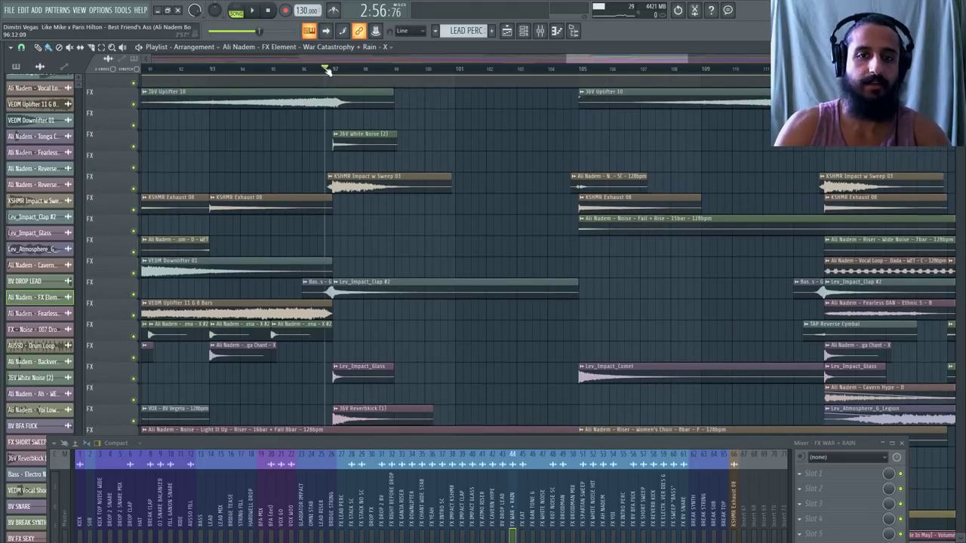
{"action": "scroll", "coordinate": [474, 260], "scroll_direction": "up", "scroll_amount": 8}
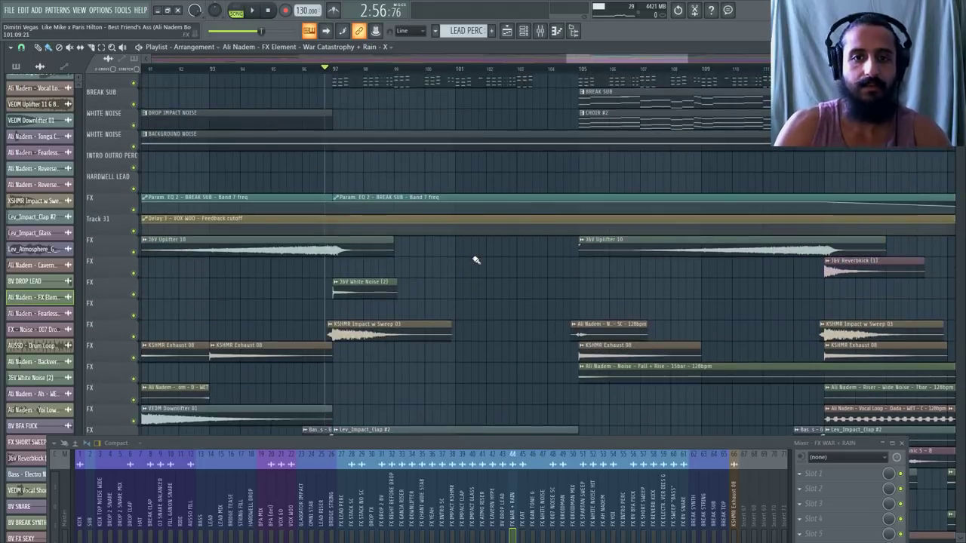
{"action": "scroll", "coordinate": [478, 269], "scroll_direction": "down", "scroll_amount": 7}
{"action": "scroll", "coordinate": [478, 268], "scroll_direction": "down", "scroll_amount": 6}
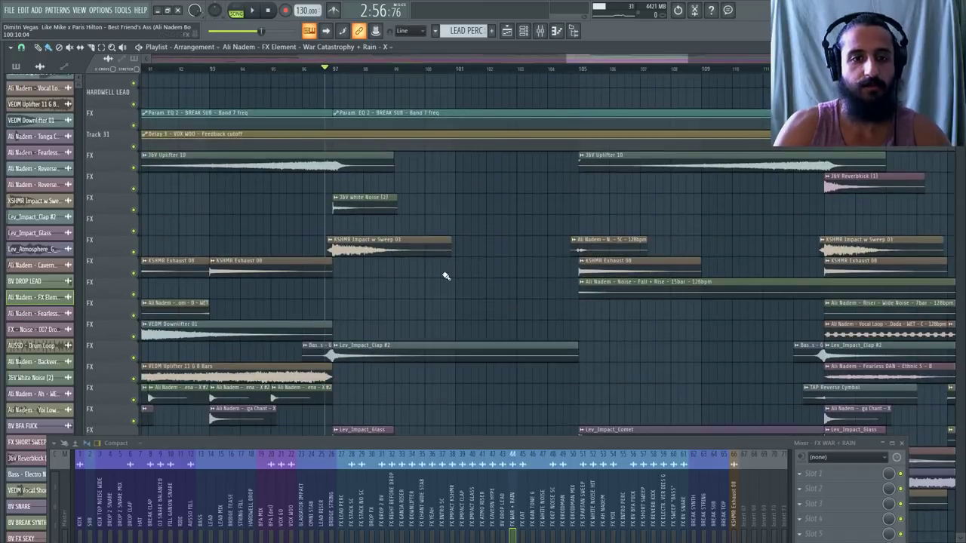
{"action": "key", "text": "space"}
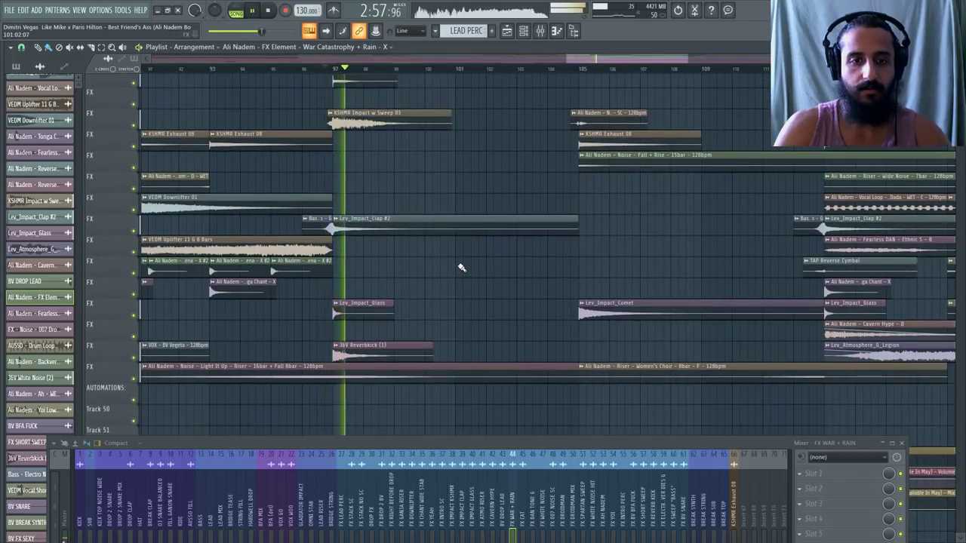
{"action": "scroll", "coordinate": [461, 269], "scroll_direction": "down", "scroll_amount": 15}
{"action": "scroll", "coordinate": [460, 264], "scroll_direction": "up", "scroll_amount": 16}
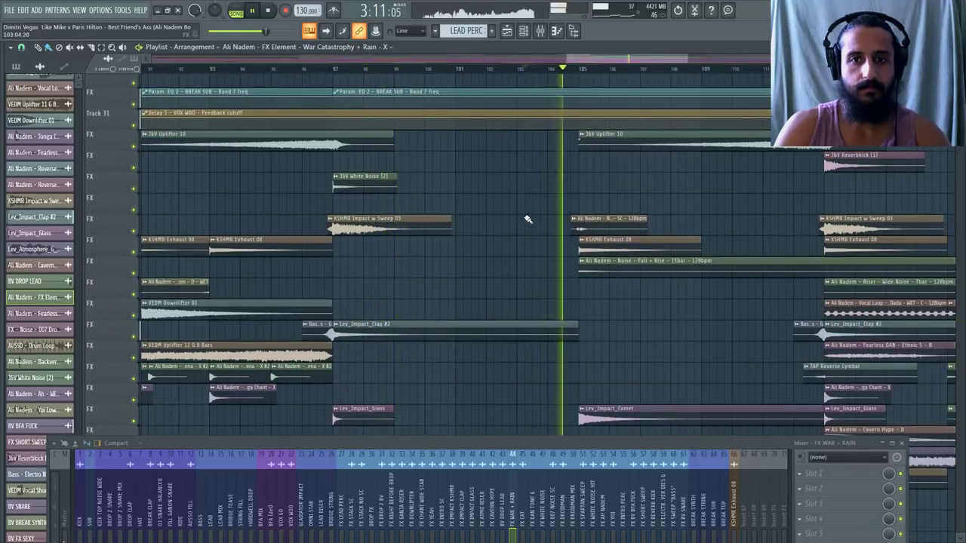
Delete the short 128bpm noise SC clip just before bar 105, stop playback and view the wider arrangement
{"action": "right_click", "coordinate": [577, 220]}
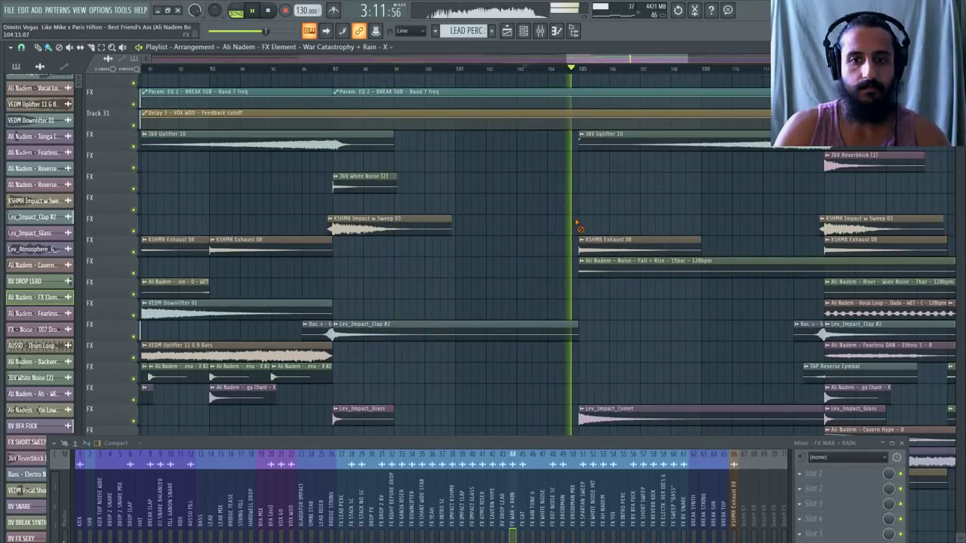
{"action": "left_click", "coordinate": [269, 11]}
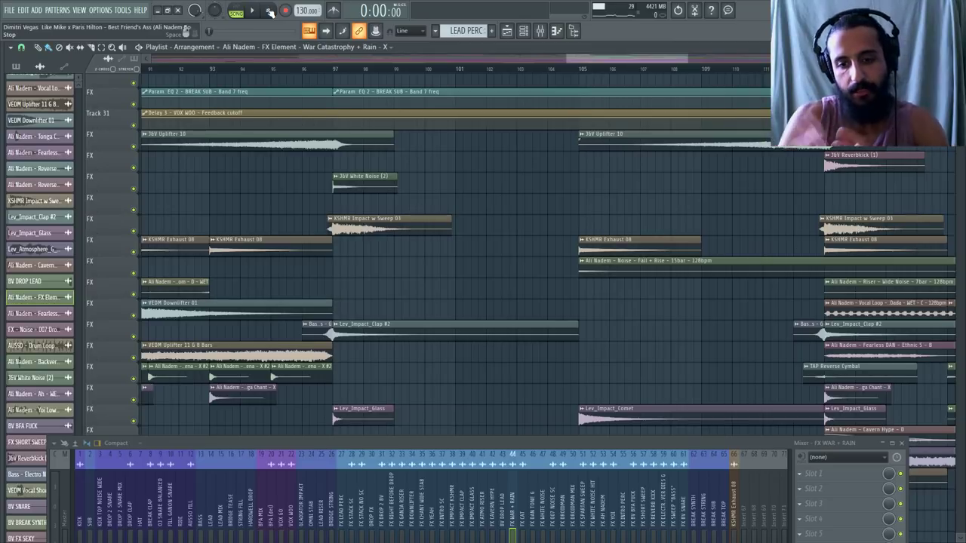
{"action": "scroll", "coordinate": [444, 263], "scroll_direction": "down", "scroll_amount": 5}
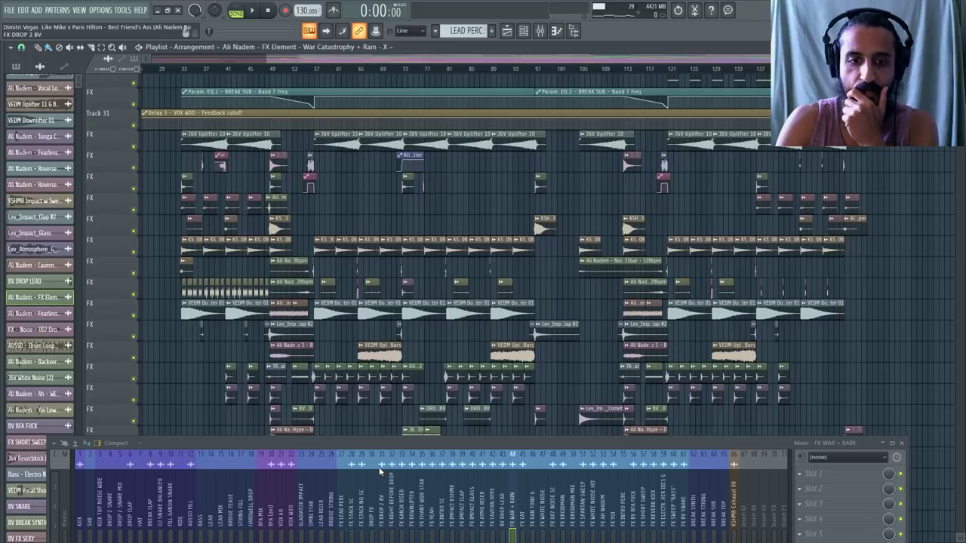
Review the arrangement's FX and main tracks, and examine the mixer inserts from BREAK SYNTH back to DROP FX
{"action": "left_click_drag", "start_coordinate": [383, 445], "coordinate": [389, 487]}
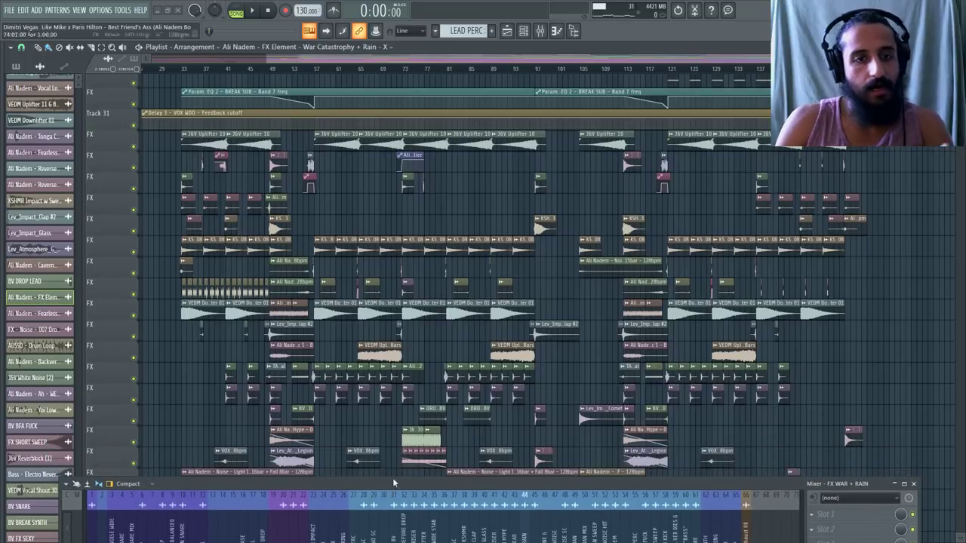
{"action": "scroll", "coordinate": [473, 334], "scroll_direction": "down", "scroll_amount": 3}
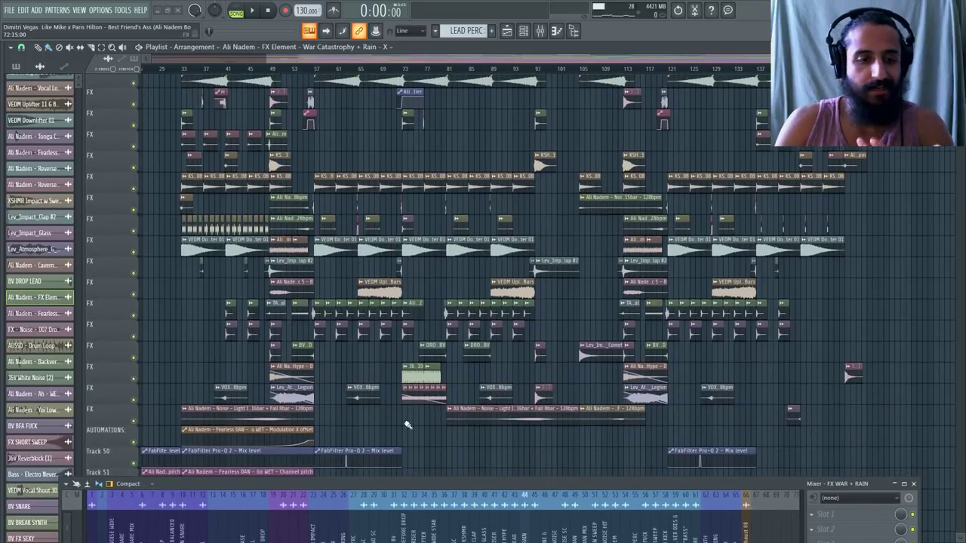
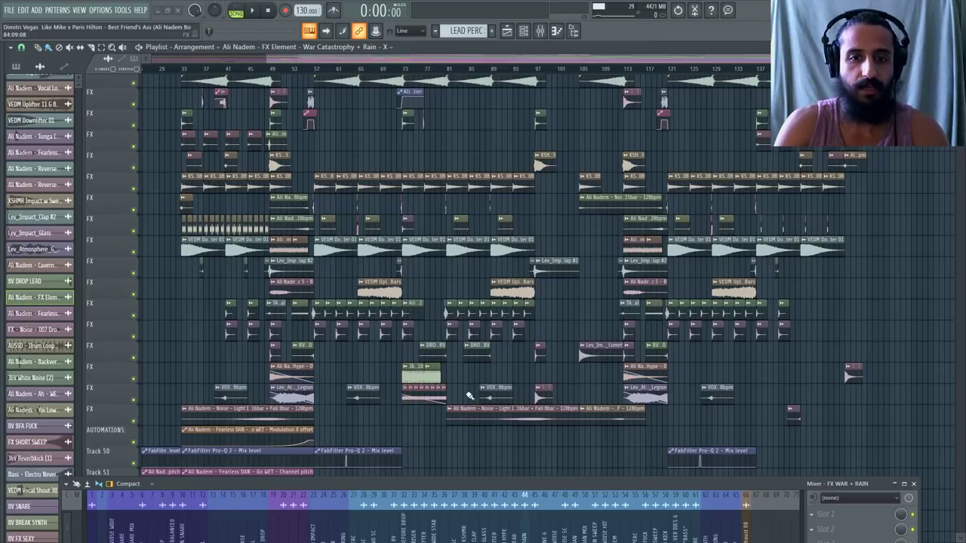
{"action": "scroll", "coordinate": [468, 395], "scroll_direction": "up", "scroll_amount": 8}
{"action": "scroll", "coordinate": [469, 395], "scroll_direction": "up", "scroll_amount": 5}
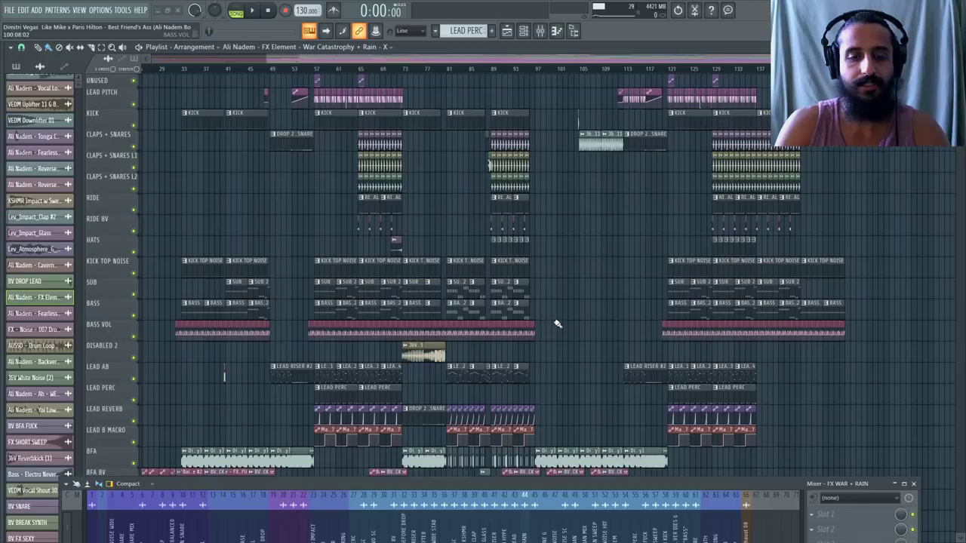
{"action": "left_click_drag", "start_coordinate": [507, 484], "coordinate": [531, 270]}
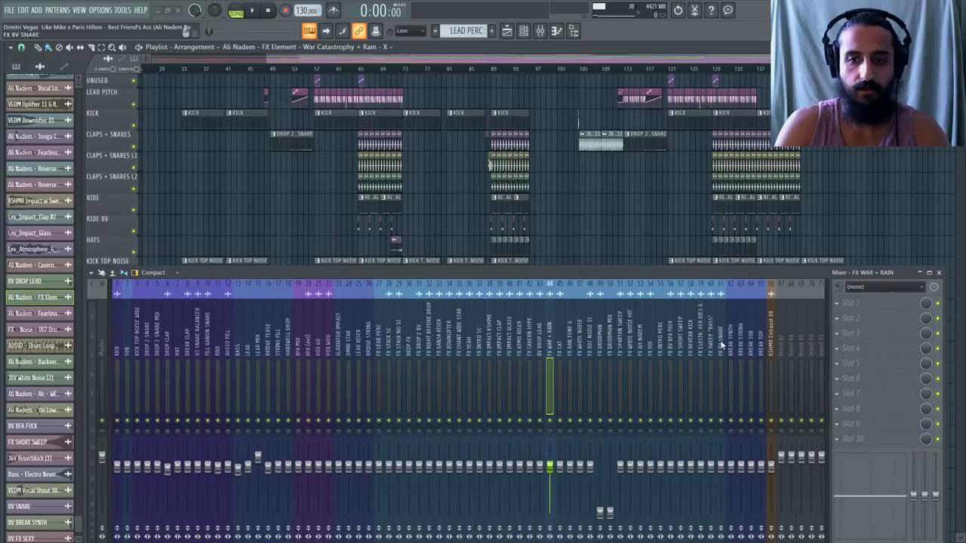
{"action": "left_click", "coordinate": [732, 344]}
{"action": "left_click_drag", "start_coordinate": [732, 344], "coordinate": [410, 311]}
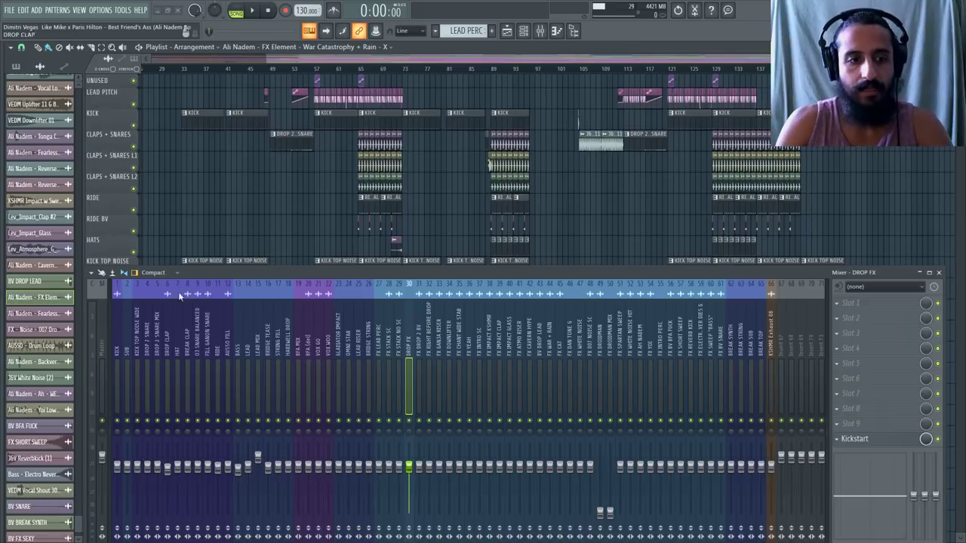
Select the Master track and open its FabFilter Simplon filter
{"action": "left_click", "coordinate": [100, 317]}
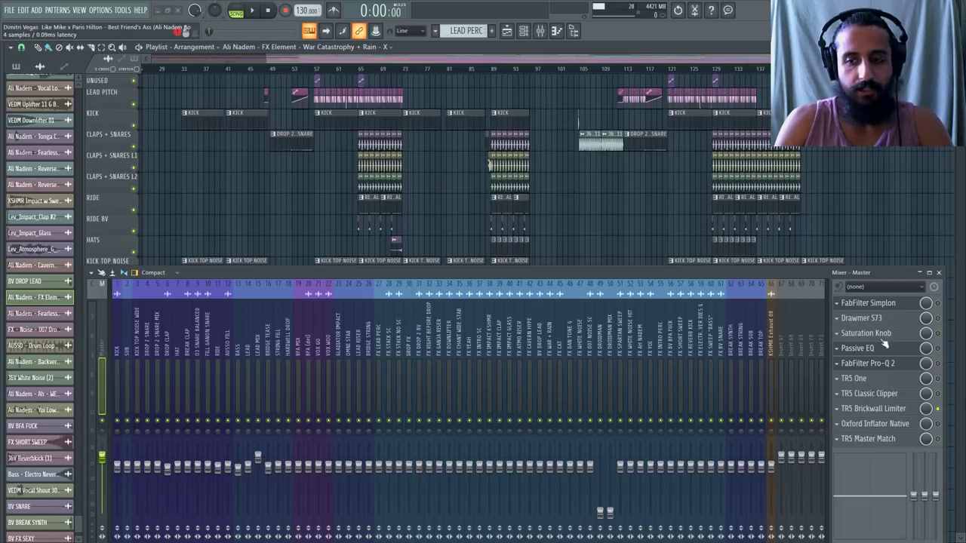
{"action": "left_click", "coordinate": [875, 303]}
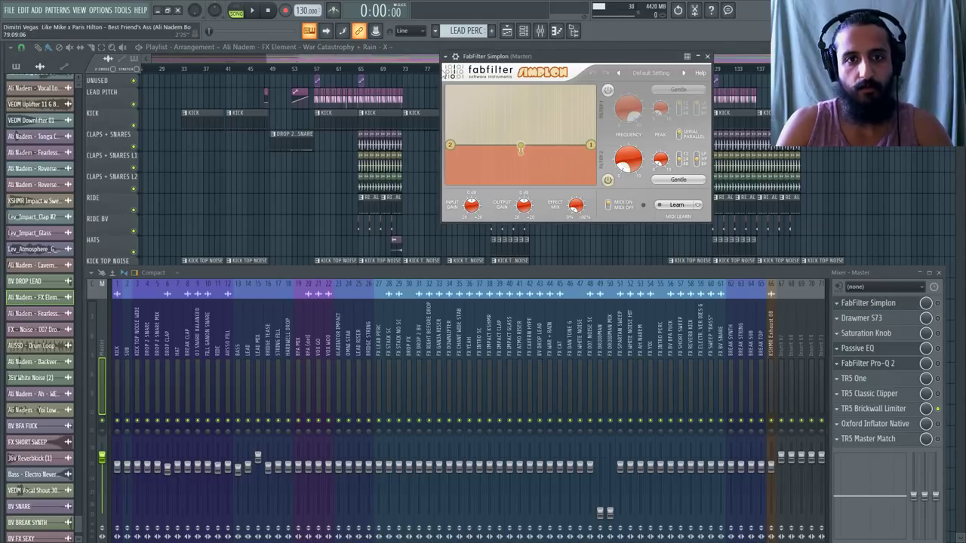
{"action": "left_click", "coordinate": [446, 56]}
{"action": "left_click", "coordinate": [551, 268]}
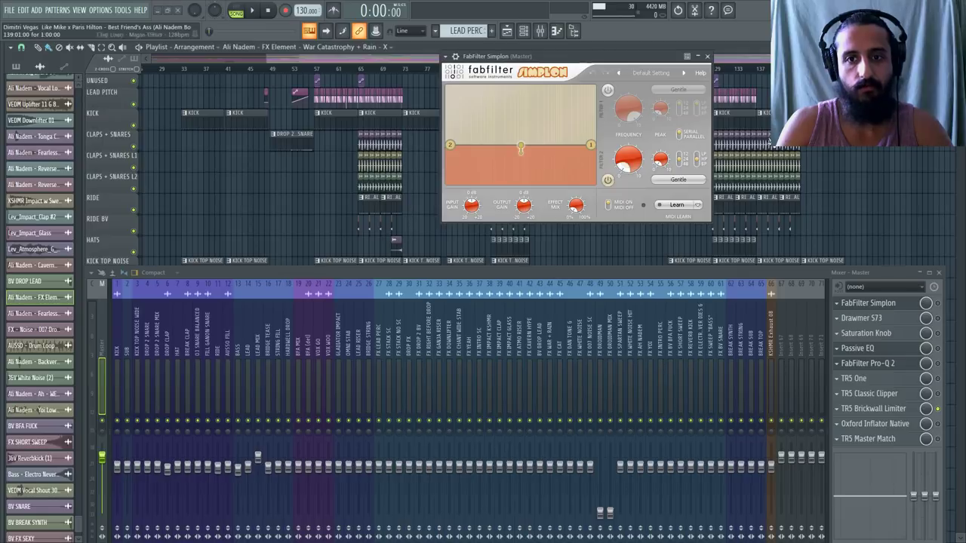
Play the build-up around bar 56 into the drop several times, watching the automated low cut in FabFilter Simplon
{"action": "left_click", "coordinate": [314, 69]}
{"action": "key", "text": "space"}
{"action": "scroll", "coordinate": [331, 170], "scroll_direction": "up", "scroll_amount": 3}
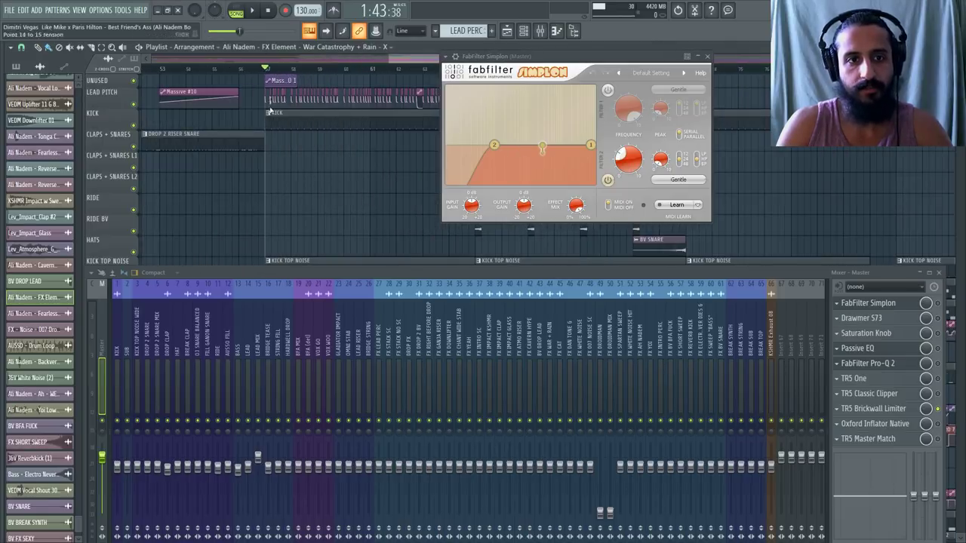
{"action": "left_click_drag", "start_coordinate": [249, 70], "coordinate": [239, 70]}
{"action": "key", "text": "space"}
{"action": "key", "text": "space"}
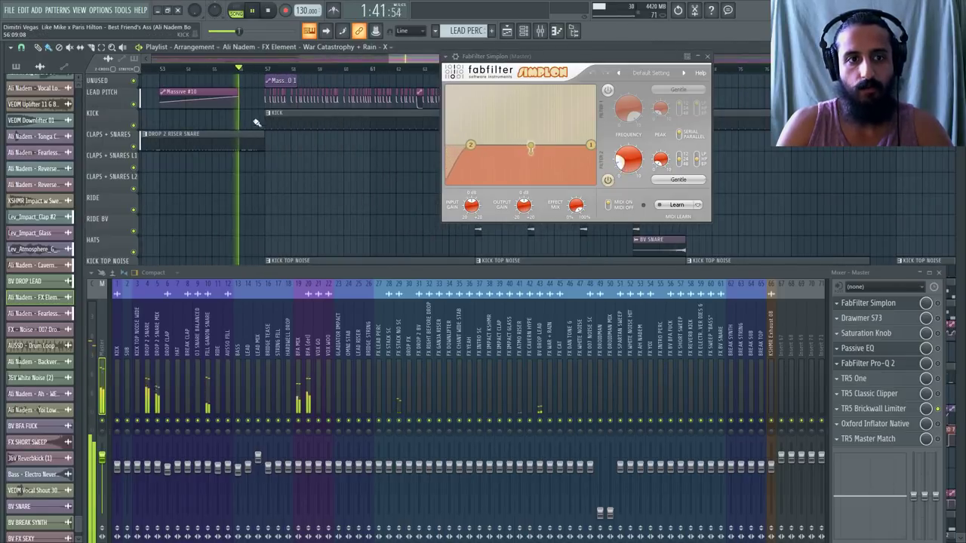
{"action": "scroll", "coordinate": [245, 165], "scroll_direction": "up", "scroll_amount": 3}
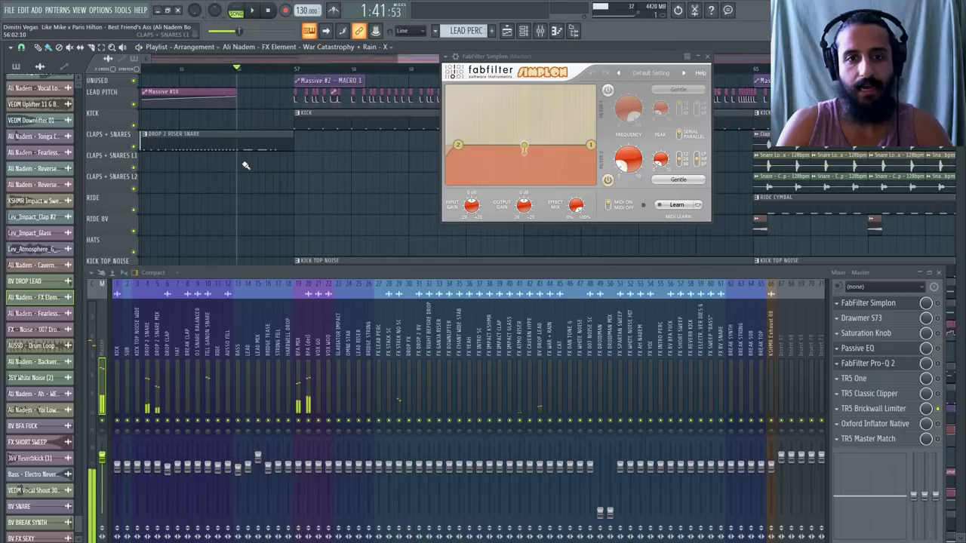
{"action": "key", "text": "space"}
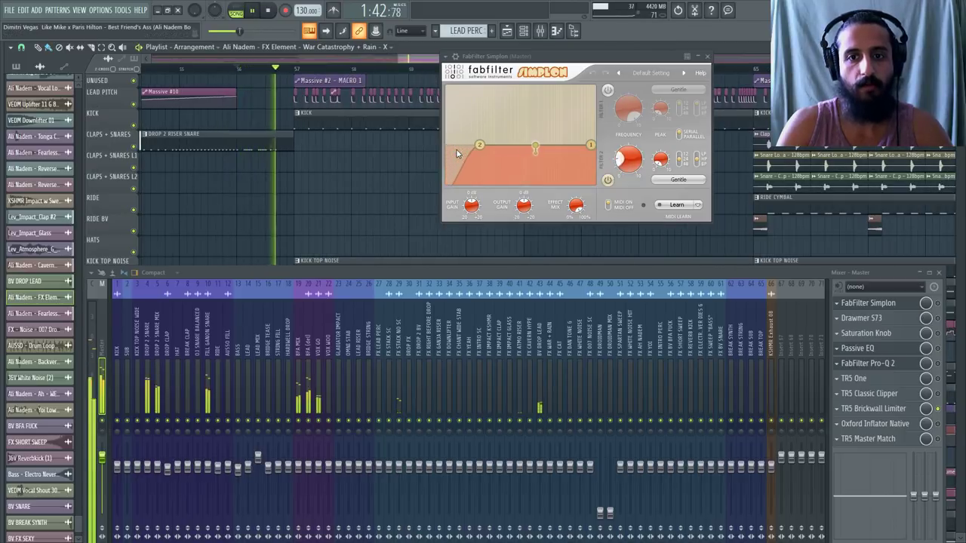
{"action": "key", "text": "space"}
{"action": "key", "text": "space"}
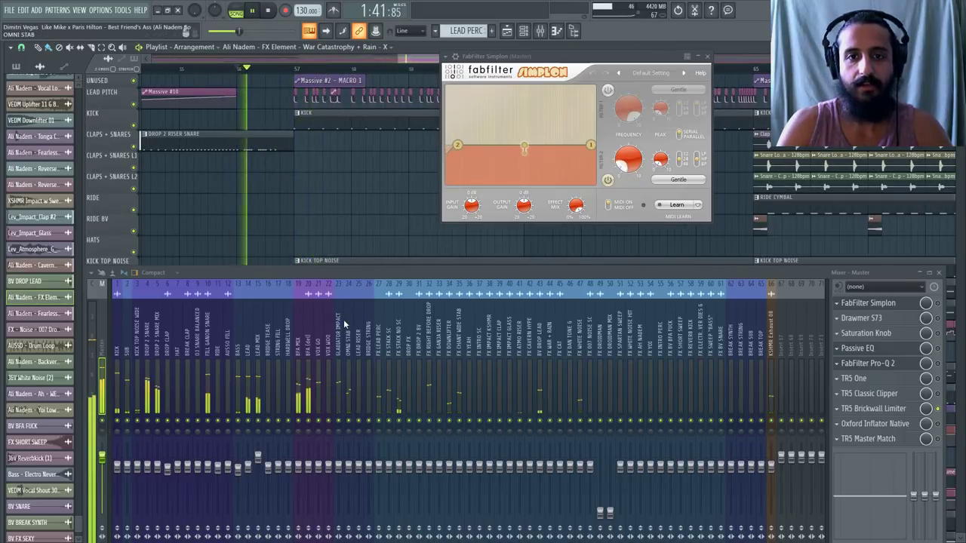
{"action": "key", "text": "space"}
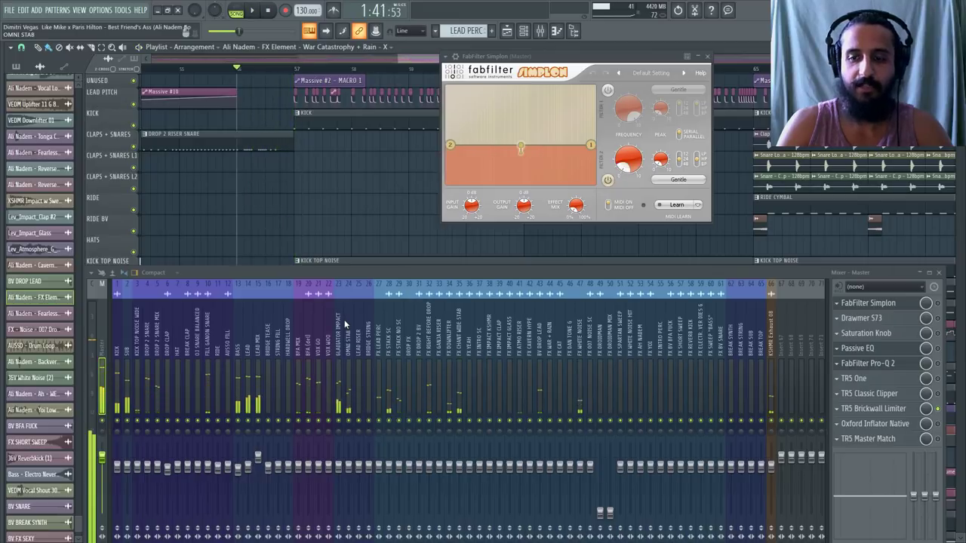
Close FabFilter Simplon and inspect the Passive EQ and Saturation Knob effects on the Master track
{"action": "left_click", "coordinate": [875, 303]}
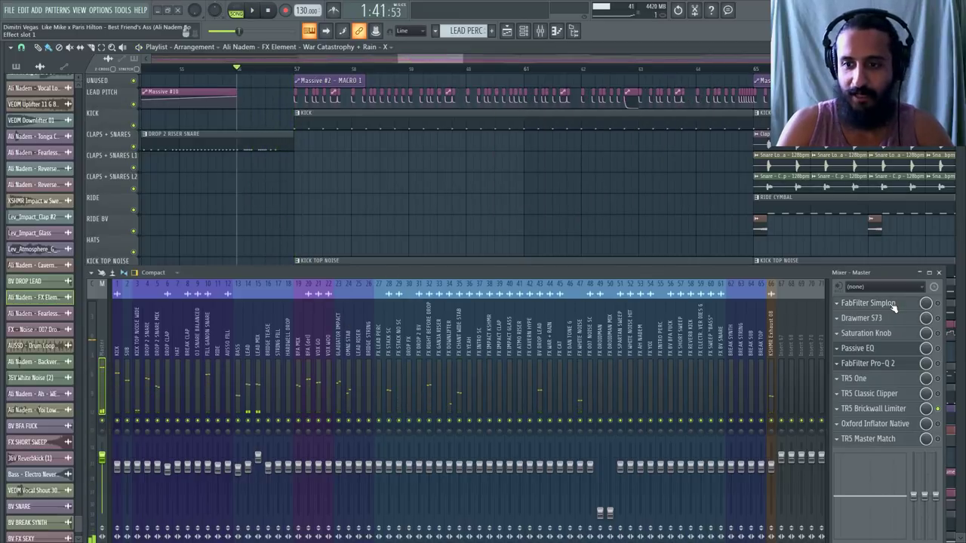
{"action": "left_click", "coordinate": [871, 346]}
{"action": "left_click", "coordinate": [873, 336]}
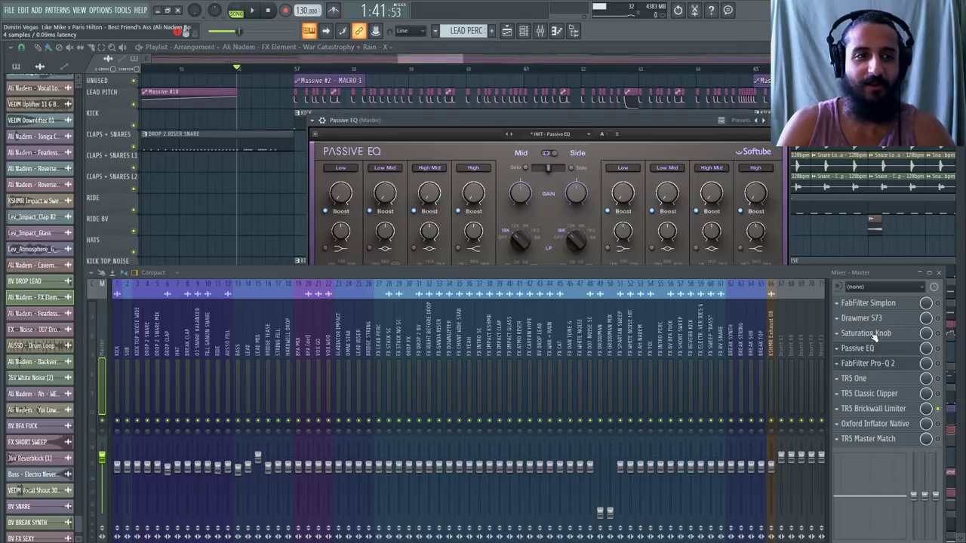
{"action": "left_click", "coordinate": [874, 337]}
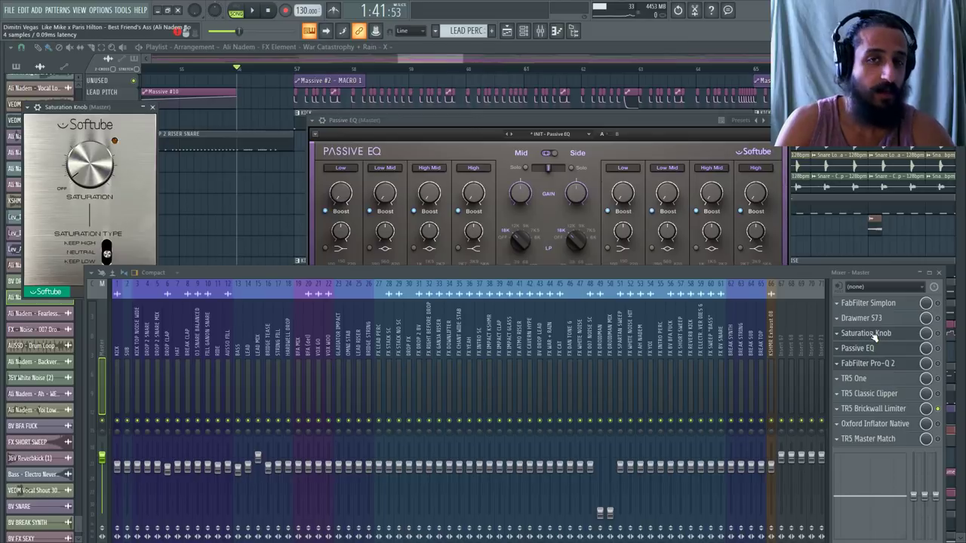
{"action": "left_click", "coordinate": [872, 336]}
{"action": "left_click", "coordinate": [869, 348]}
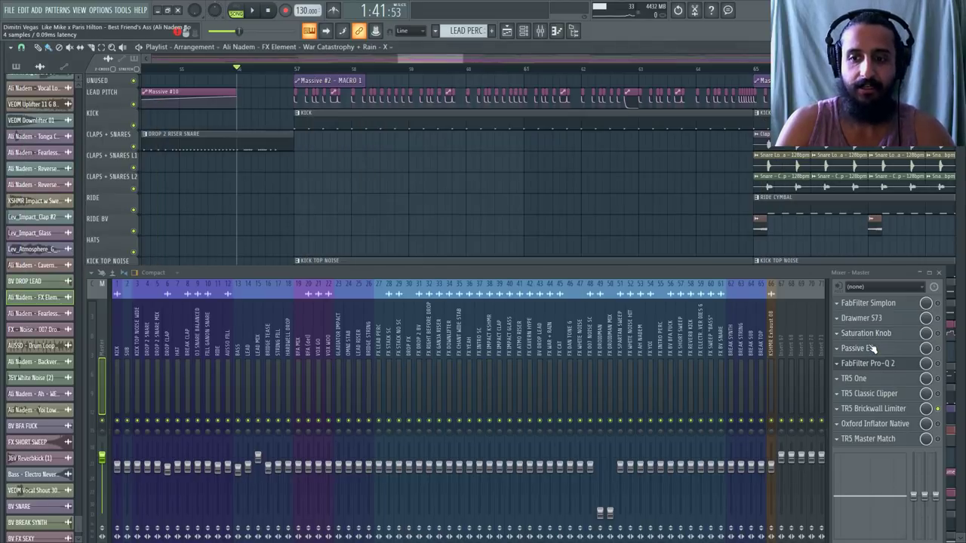
{"action": "left_click", "coordinate": [869, 348]}
{"action": "left_click", "coordinate": [869, 347]}
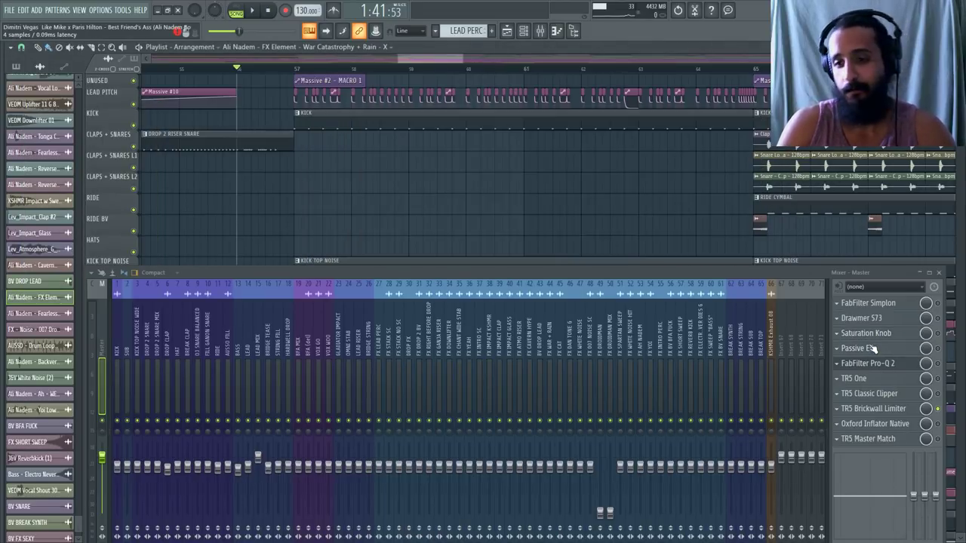
{"action": "left_click", "coordinate": [869, 348]}
{"action": "left_click", "coordinate": [869, 348]}
Open the Master's FabFilter Pro-Q 2, examine its low and high cuts in full view, and close it
{"action": "left_click", "coordinate": [872, 364]}
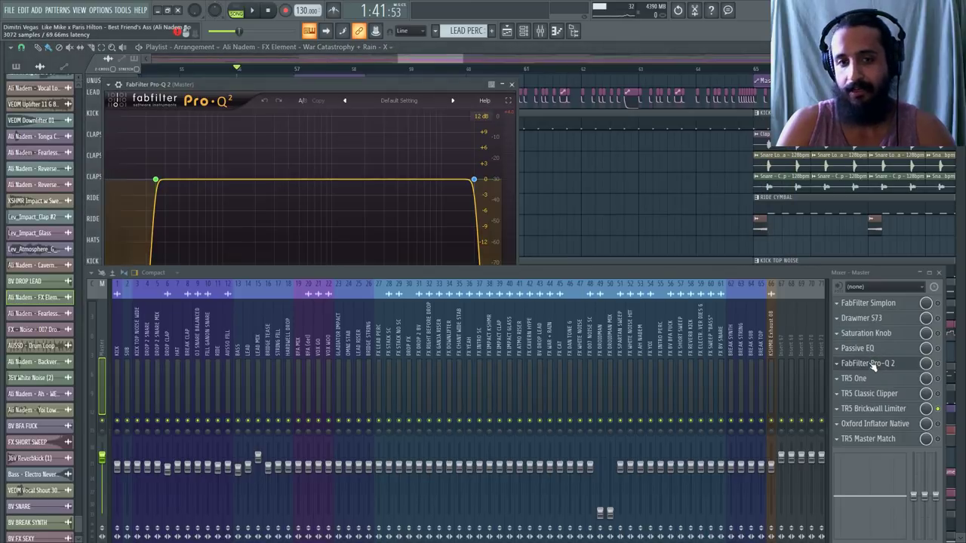
{"action": "left_click_drag", "start_coordinate": [412, 92], "coordinate": [510, 52]}
{"action": "left_click_drag", "start_coordinate": [475, 270], "coordinate": [484, 366]}
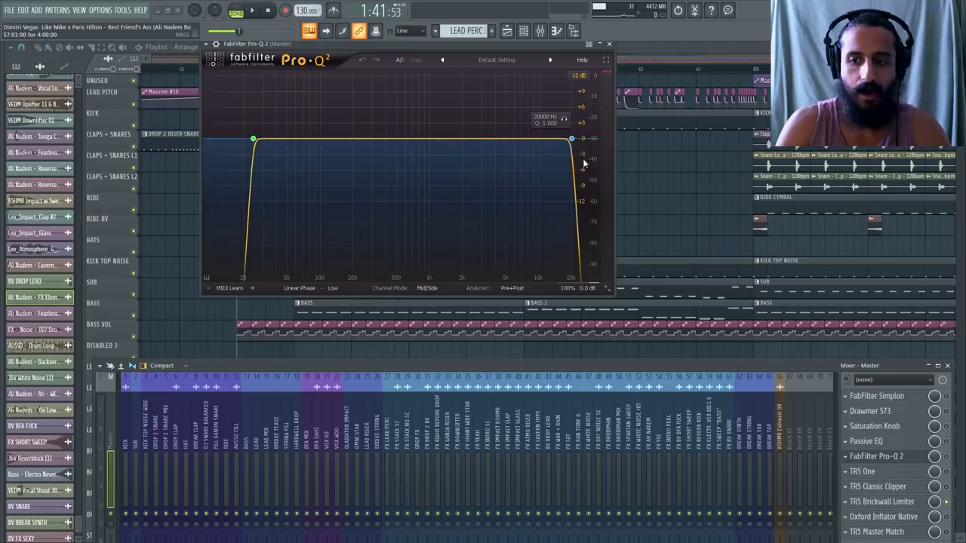
{"action": "left_click", "coordinate": [875, 456]}
Open TR5 One on the Master, examine its Bass Punch, Width and Body settings, and close it
{"action": "left_click", "coordinate": [872, 473]}
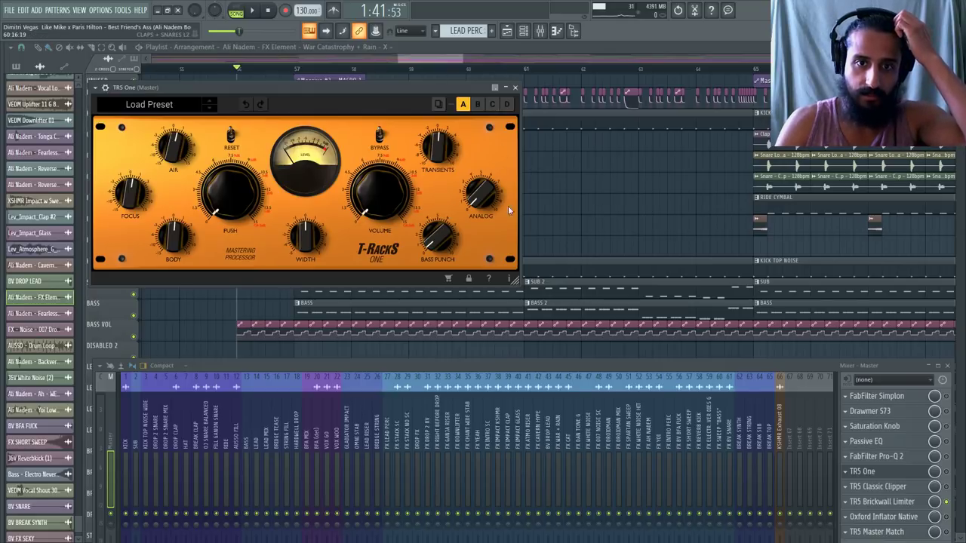
{"action": "mouse_move", "coordinate": [430, 236]}
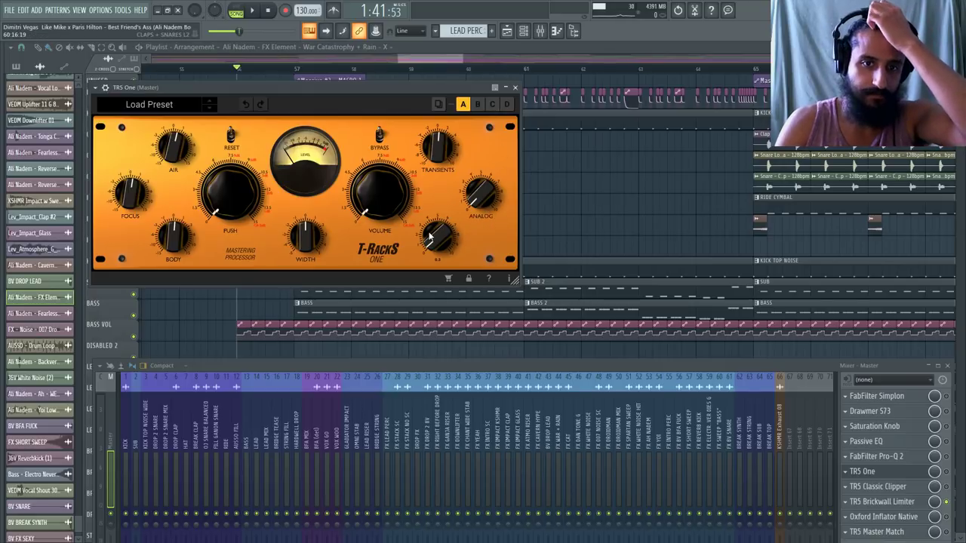
{"action": "mouse_move", "coordinate": [315, 236]}
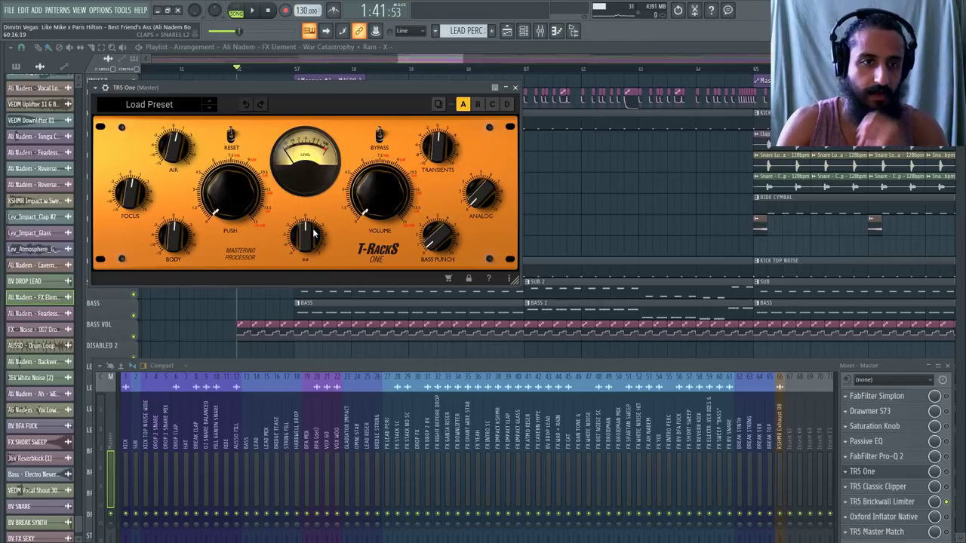
{"action": "mouse_move", "coordinate": [172, 226]}
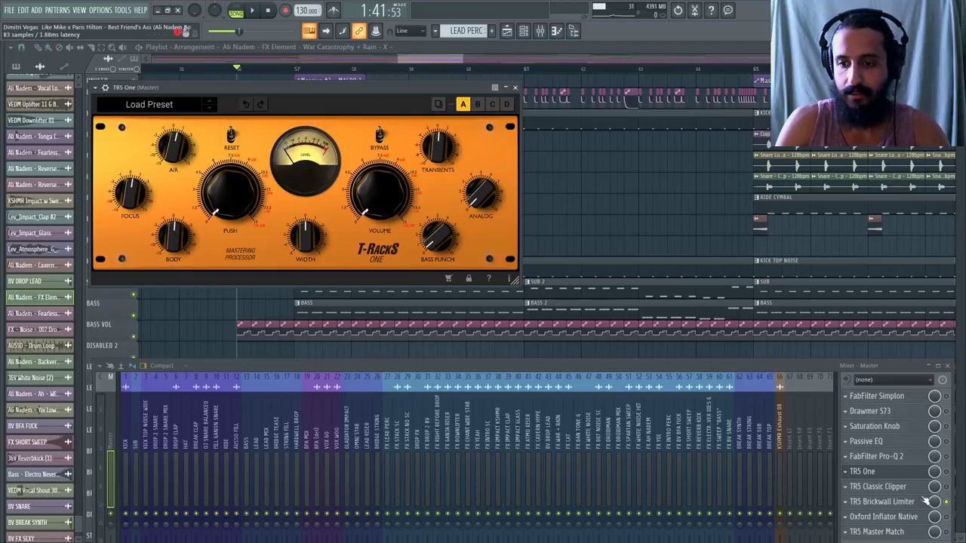
{"action": "left_click", "coordinate": [875, 472]}
Inspect the Master's TR5 Classic Clipper, TR5 Brickwall Limiter and TR5 Master Match one after another, closing each
{"action": "left_click", "coordinate": [881, 486]}
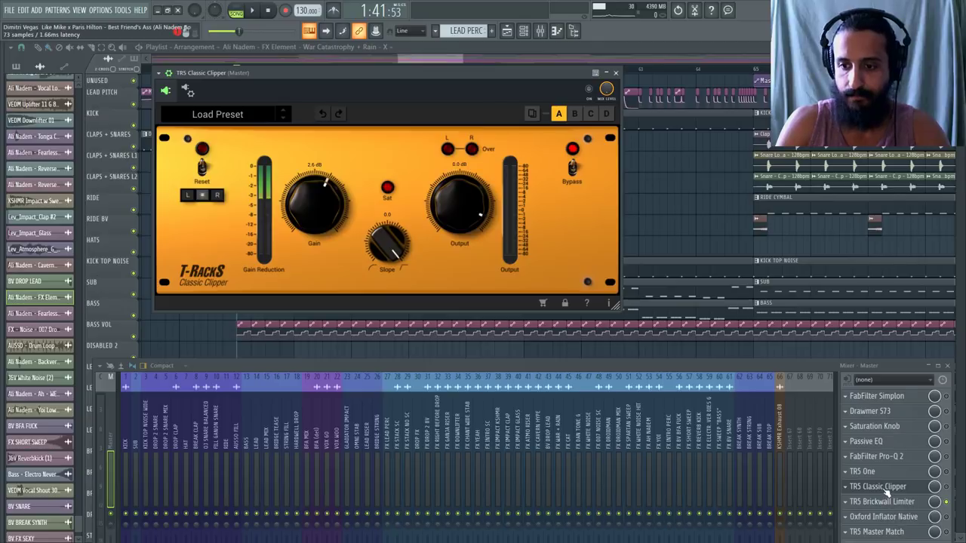
{"action": "left_click", "coordinate": [890, 487]}
{"action": "left_click", "coordinate": [887, 504]}
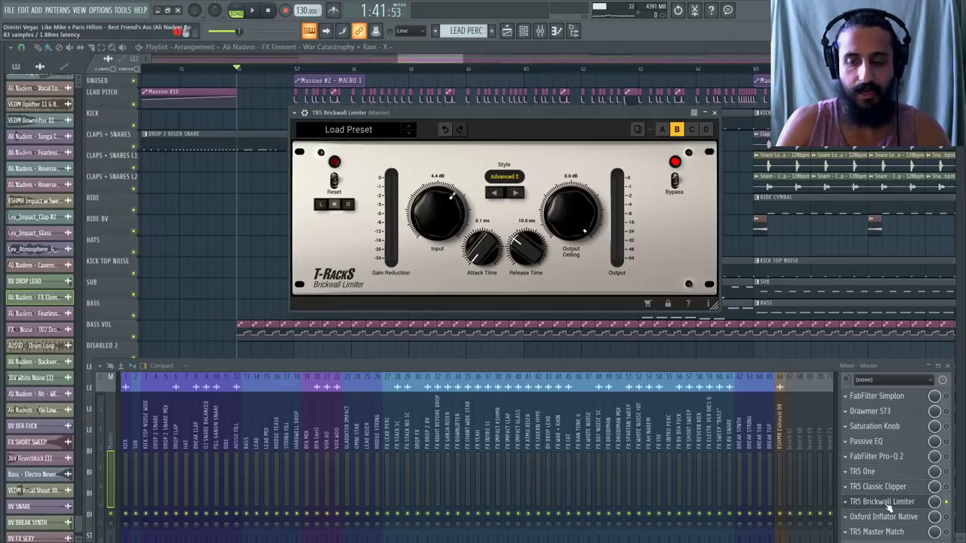
{"action": "left_click", "coordinate": [887, 504]}
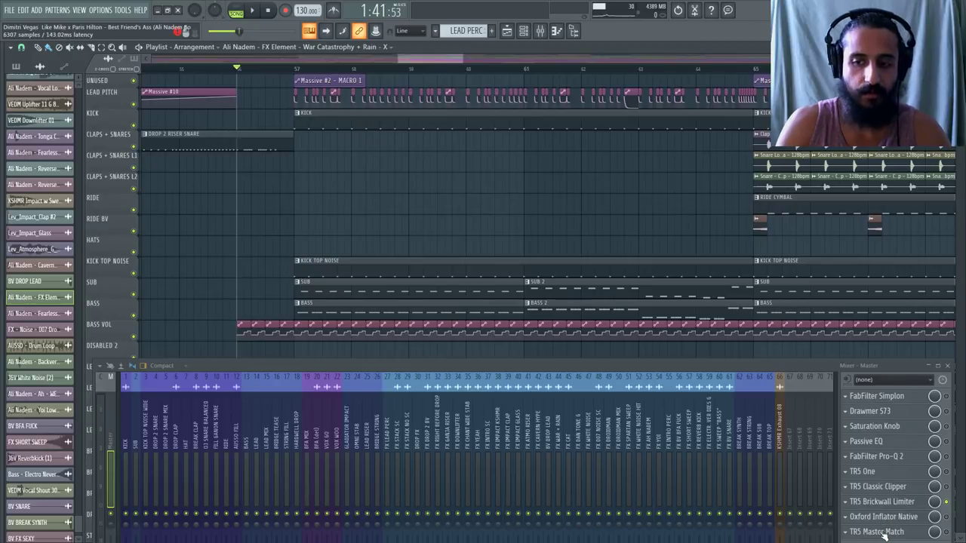
{"action": "left_click", "coordinate": [883, 533]}
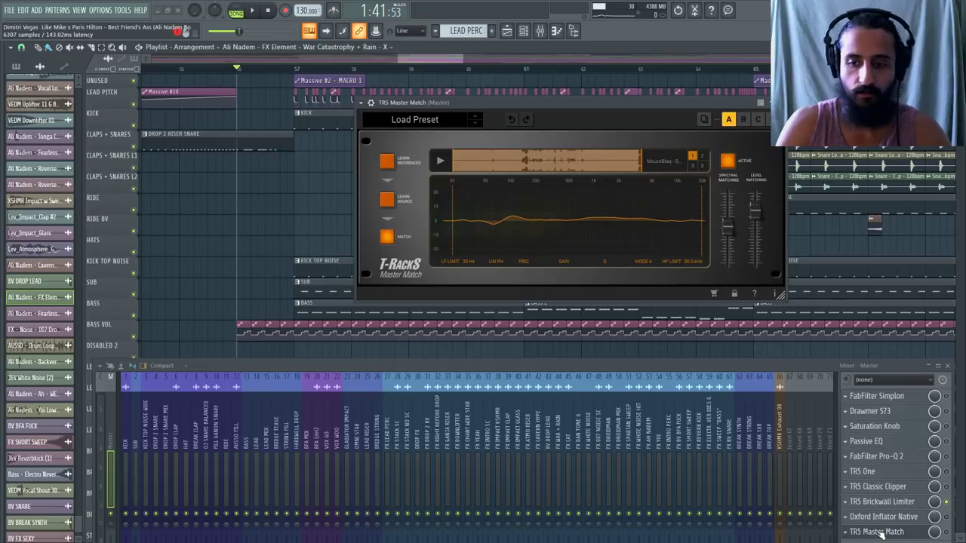
{"action": "left_click", "coordinate": [880, 532]}
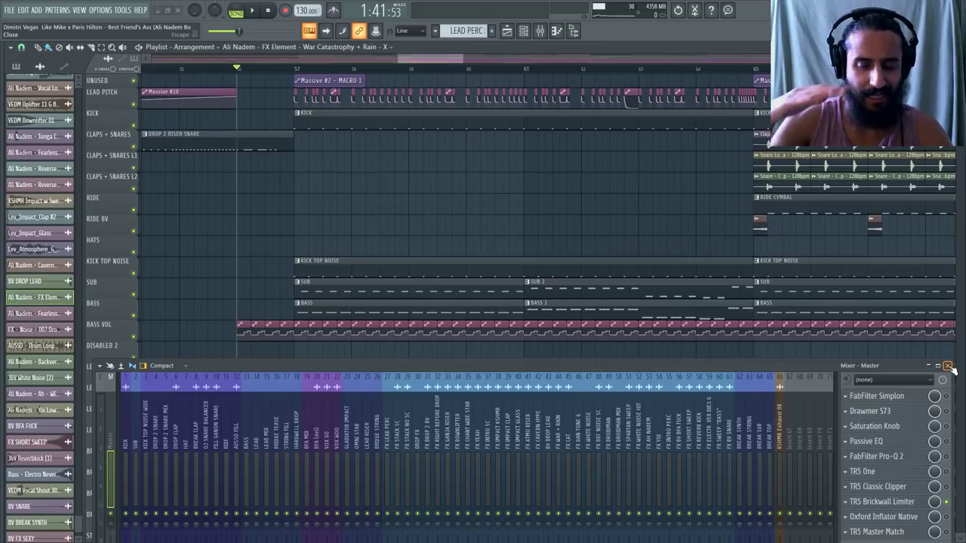
Select the KICK insert to review its effect chain and the other inserts' levels, then minimise the mixer
{"action": "left_click", "coordinate": [122, 434]}
{"action": "left_click_drag", "start_coordinate": [204, 365], "coordinate": [218, 243]}
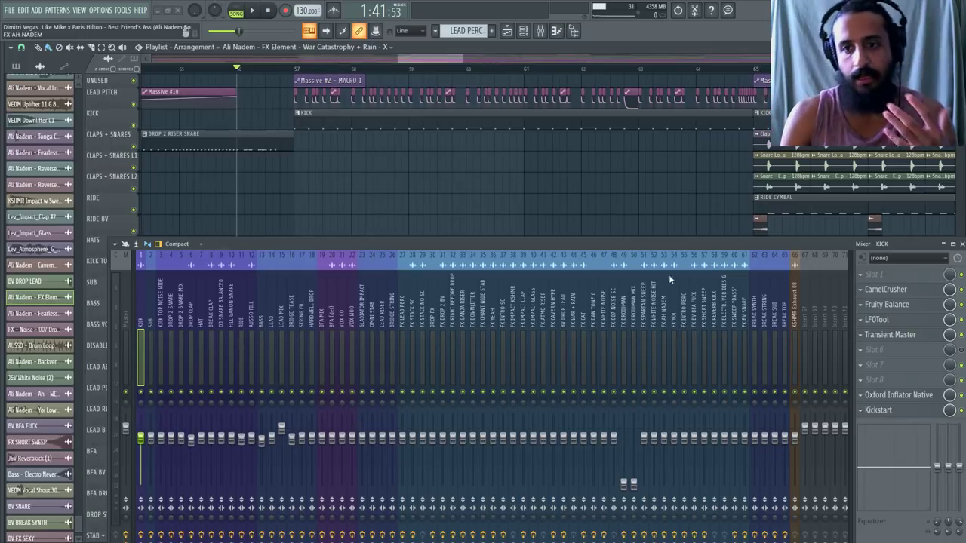
{"action": "scroll", "coordinate": [596, 196], "scroll_direction": "down", "scroll_amount": 3}
{"action": "left_click_drag", "start_coordinate": [812, 246], "coordinate": [560, 272]}
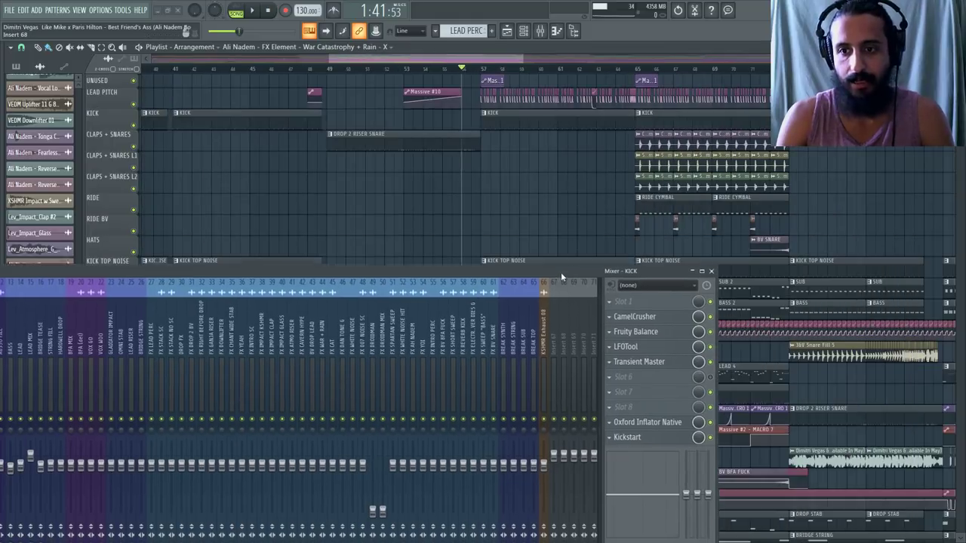
{"action": "left_click", "coordinate": [692, 271]}
Set the playback position to the start of the drop at bar 57
{"action": "scroll", "coordinate": [694, 274], "scroll_direction": "up", "scroll_amount": 2}
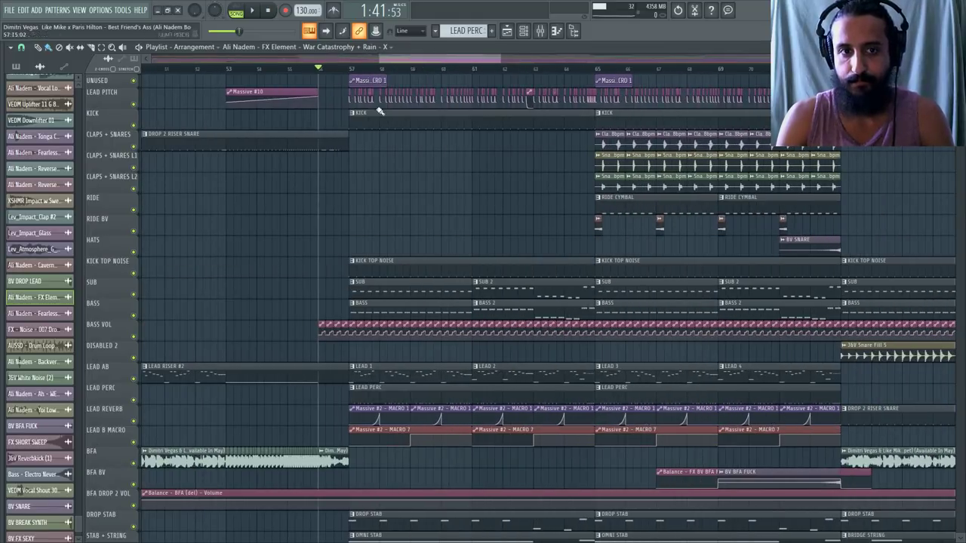
{"action": "left_click", "coordinate": [349, 70]}
{"action": "scroll", "coordinate": [442, 241], "scroll_direction": "up", "scroll_amount": 2}
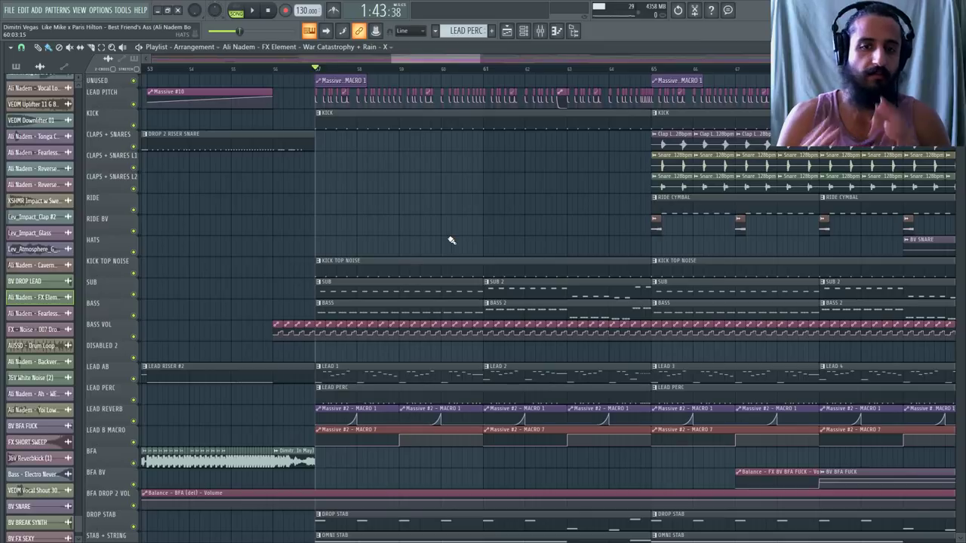
Solo the BASS insert in the mixer and open its REDUCTION 2 balance effect for the start of the drop
{"action": "scroll", "coordinate": [328, 263], "scroll_direction": "up", "scroll_amount": 4}
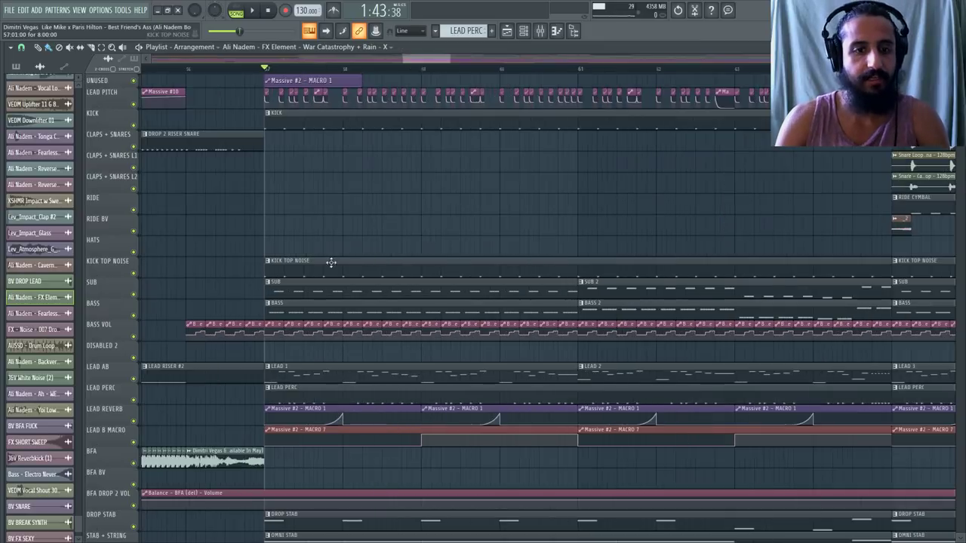
{"action": "scroll", "coordinate": [408, 317], "scroll_direction": "down", "scroll_amount": 2}
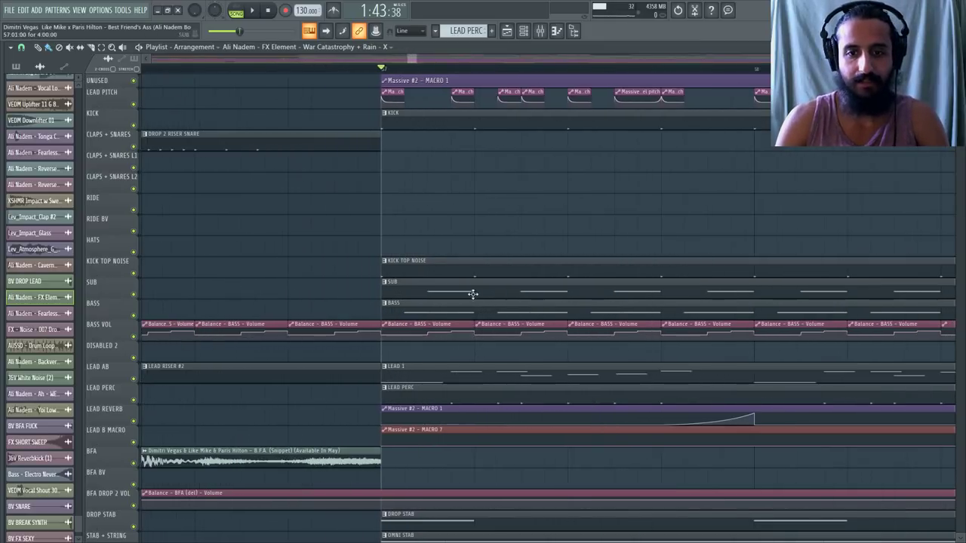
{"action": "left_click", "coordinate": [539, 30]}
{"action": "left_click_drag", "start_coordinate": [180, 276], "coordinate": [423, 367]}
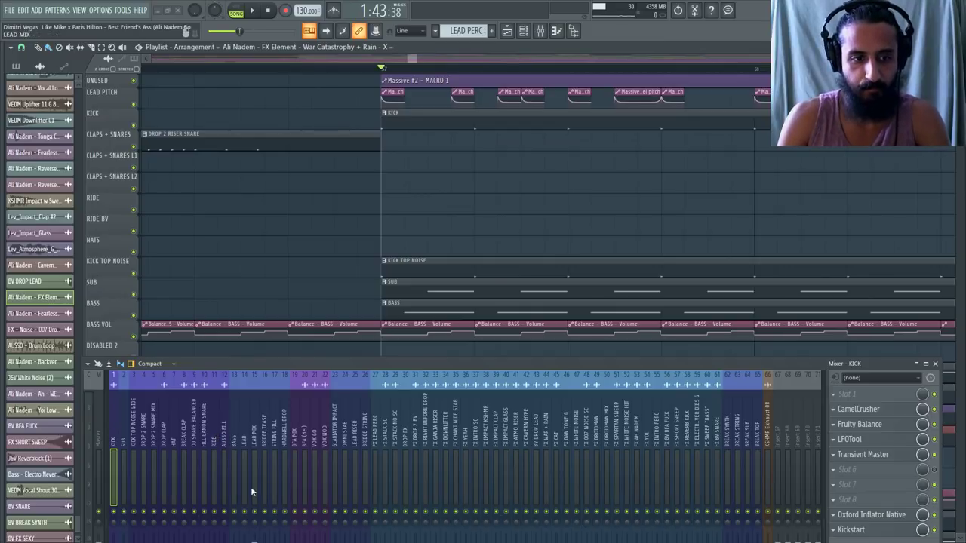
{"action": "left_click", "coordinate": [234, 468]}
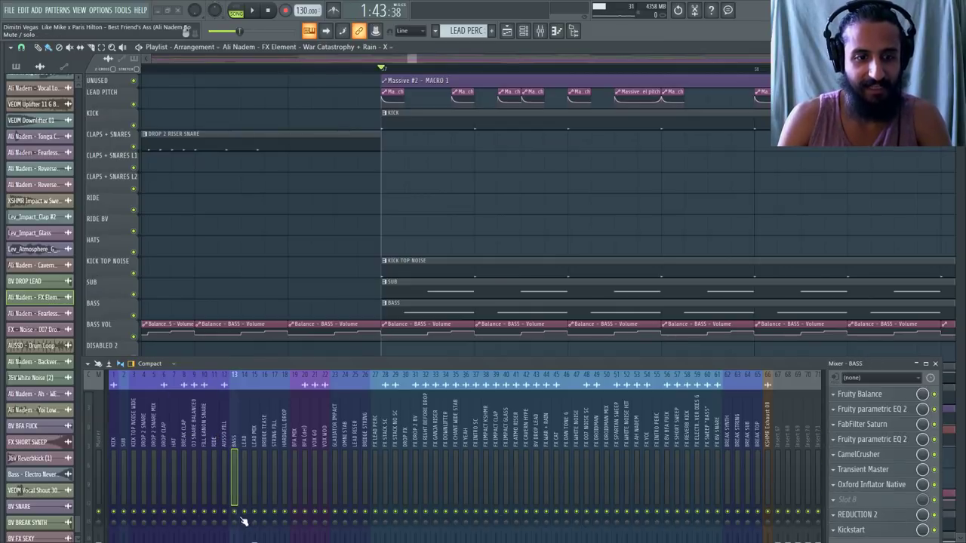
{"action": "left_click", "coordinate": [869, 516]}
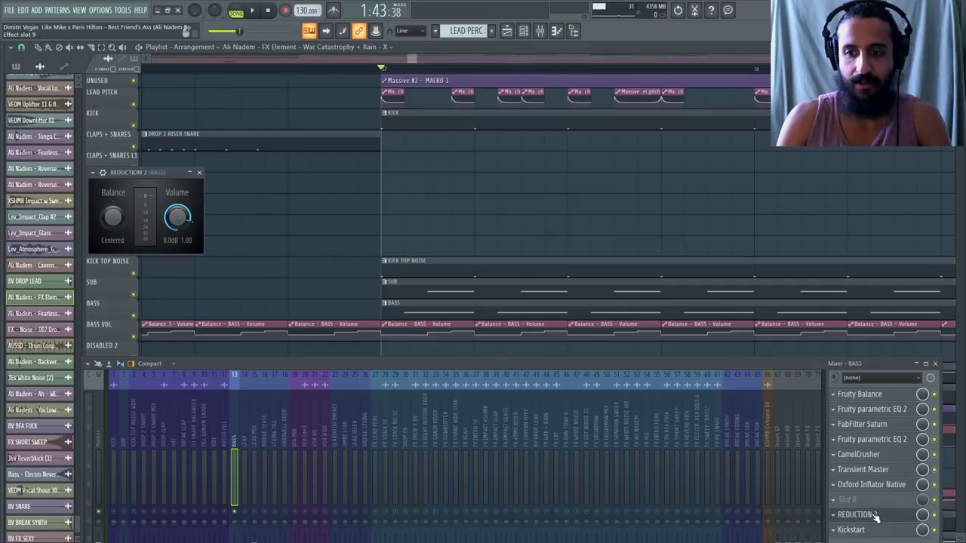
Play the soloed BASS from bar 57 and open its Fruity Balance to examine the automated volume
{"action": "key", "text": "space"}
{"action": "key", "text": "space"}
{"action": "key", "text": "space"}
{"action": "key", "text": "space"}
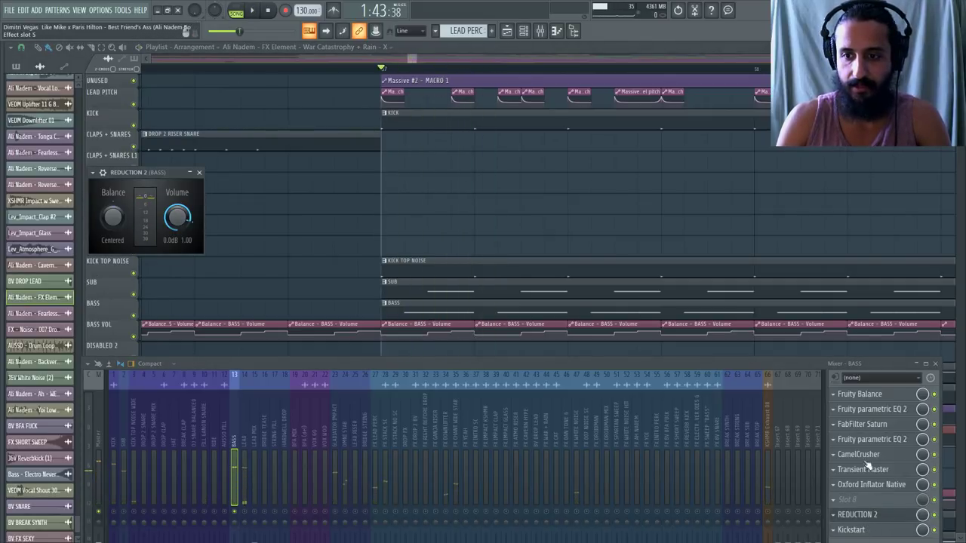
{"action": "left_click", "coordinate": [864, 394]}
{"action": "key", "text": "space"}
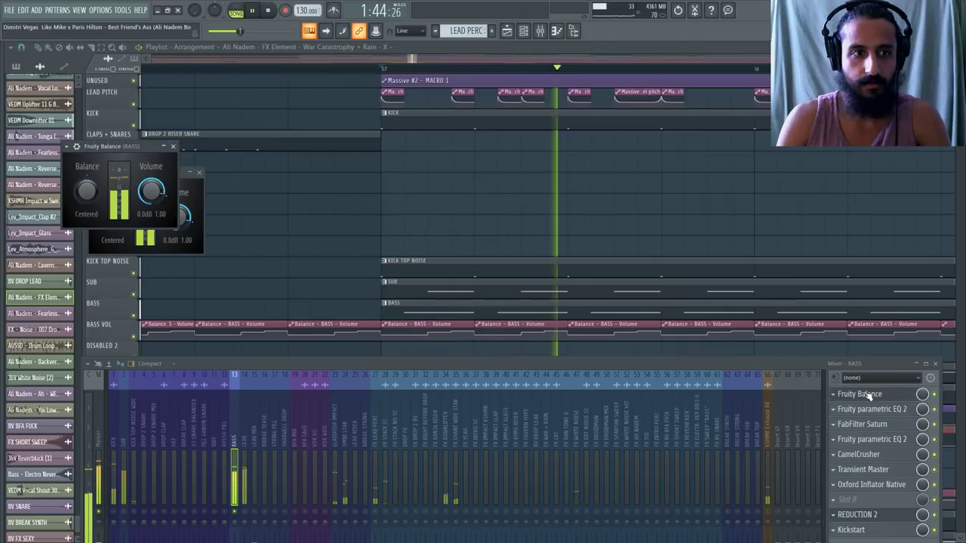
{"action": "key", "text": "space"}
{"action": "key", "text": "space"}
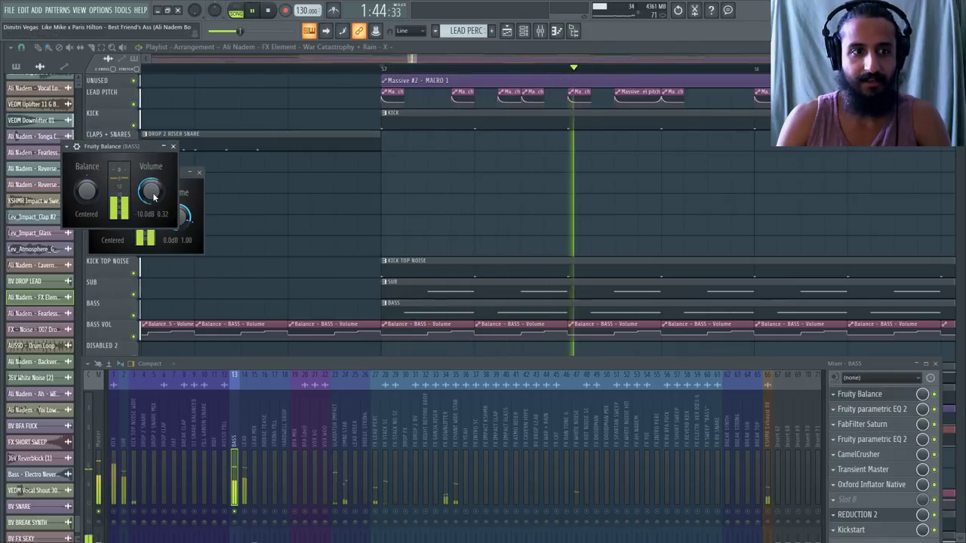
{"action": "key", "text": "space"}
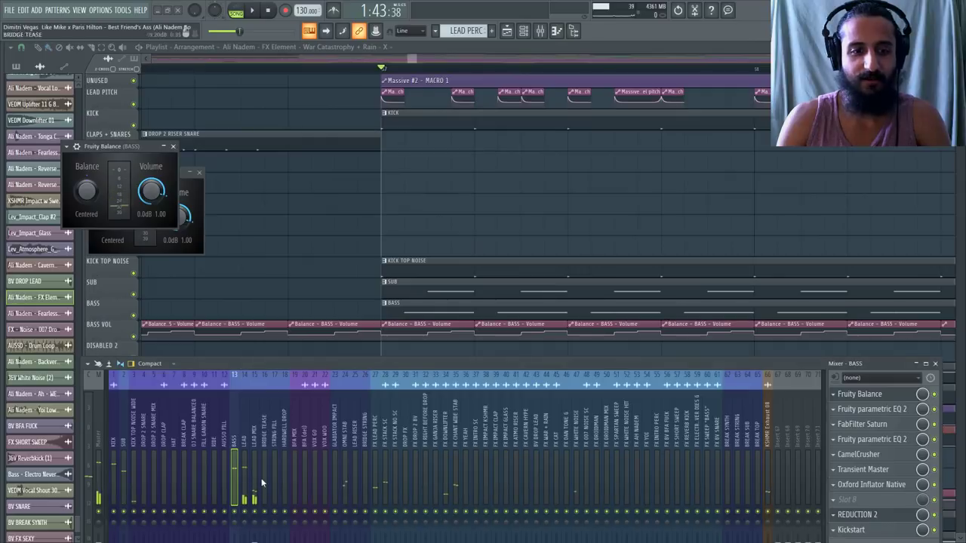
Play the drop with the BASS unsoloed and reset the main volume to its default
{"action": "key", "text": "space"}
{"action": "key", "text": "space"}
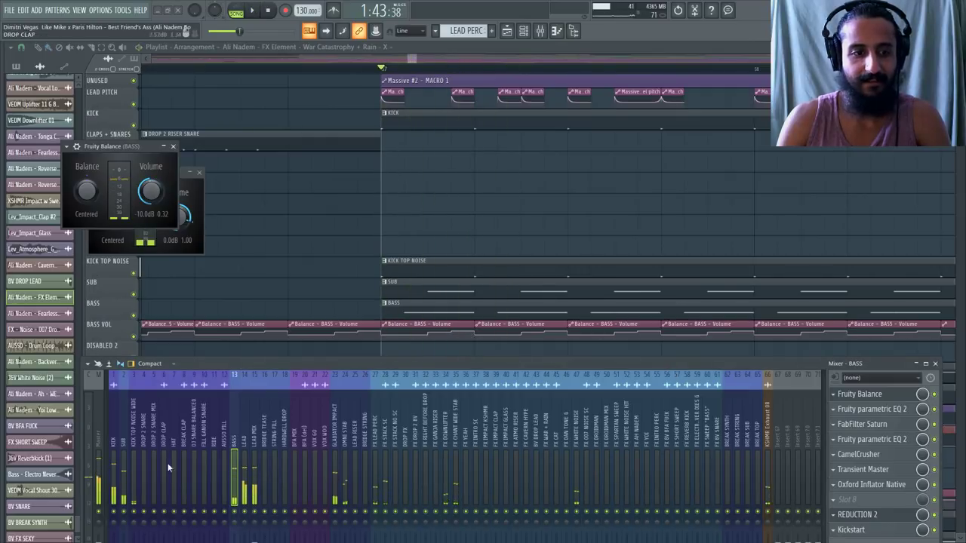
{"action": "right_click", "coordinate": [201, 16]}
{"action": "left_click", "coordinate": [205, 19]}
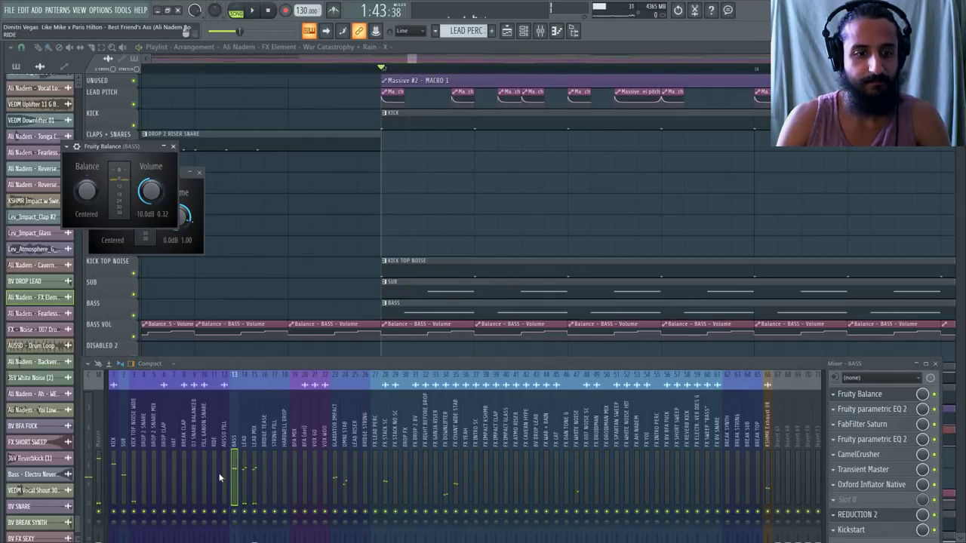
Solo the BASS and compare its playback with Fruity Balance enabled and bypassed
{"action": "key", "text": "space"}
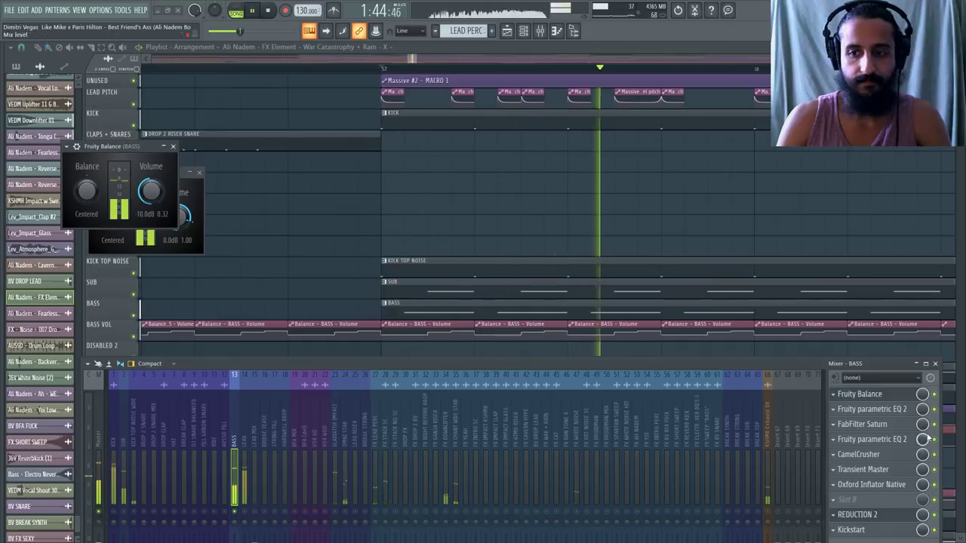
{"action": "key", "text": "space"}
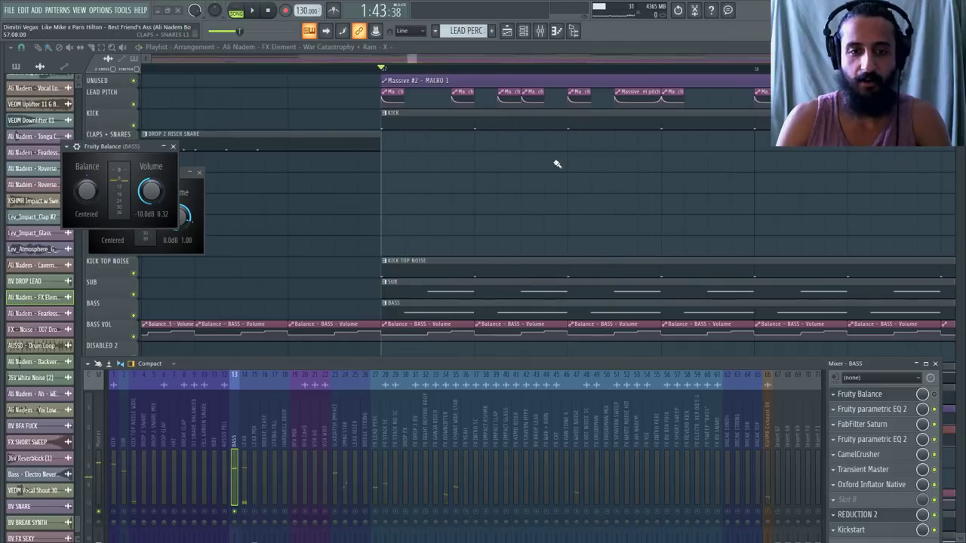
{"action": "key", "text": "space"}
{"action": "key", "text": "space"}
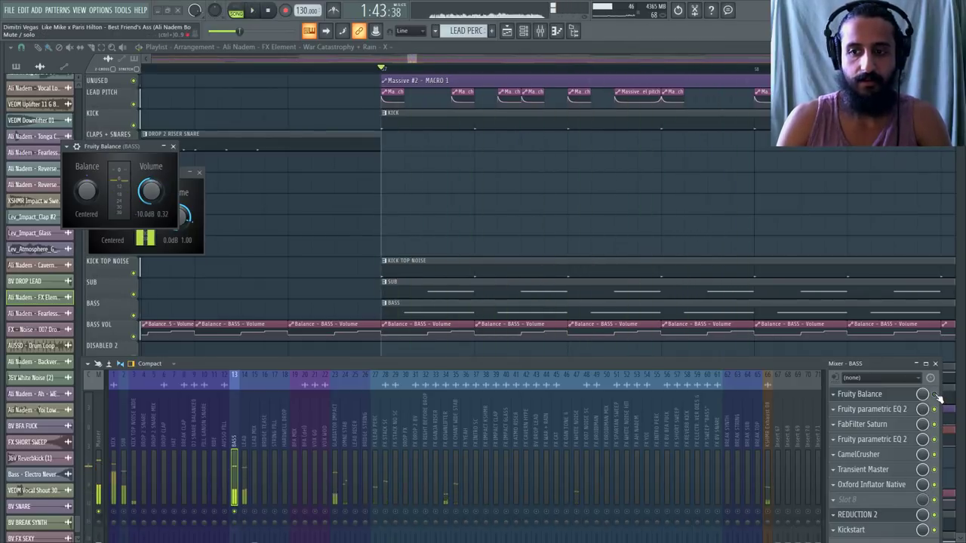
{"action": "key", "text": "space"}
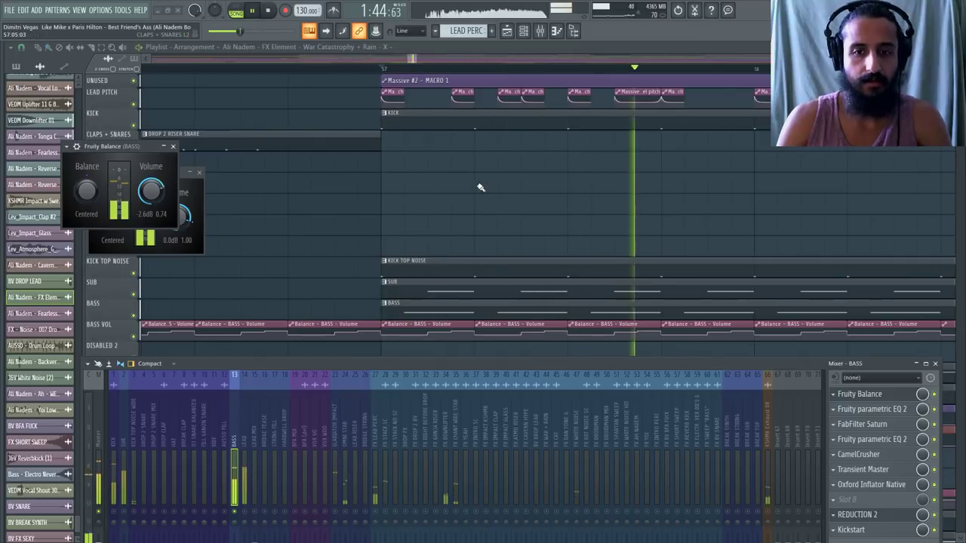
{"action": "key", "text": "space"}
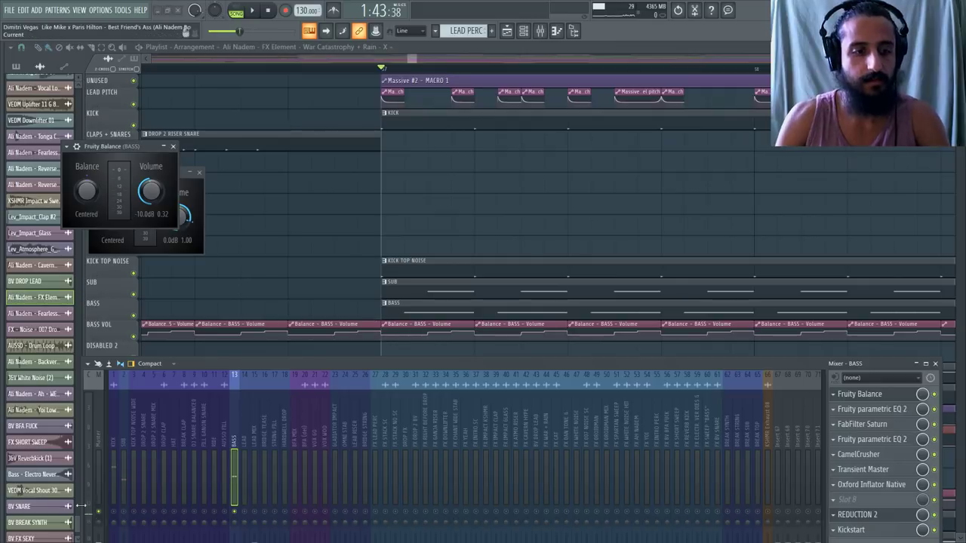
Play the KICK and BASS together, comparing Fruity Balance enabled and bypassed, and stop playback
{"action": "key", "text": "space"}
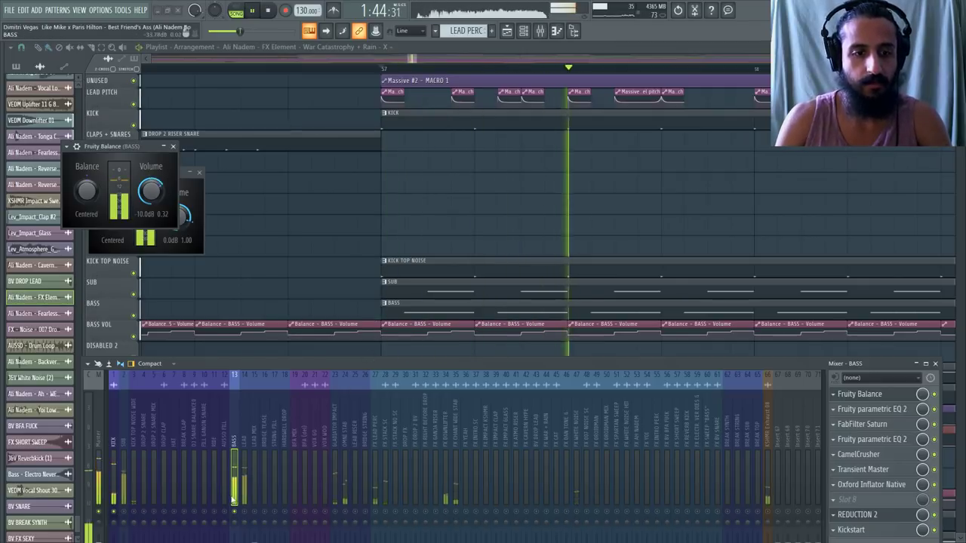
{"action": "key", "text": "space"}
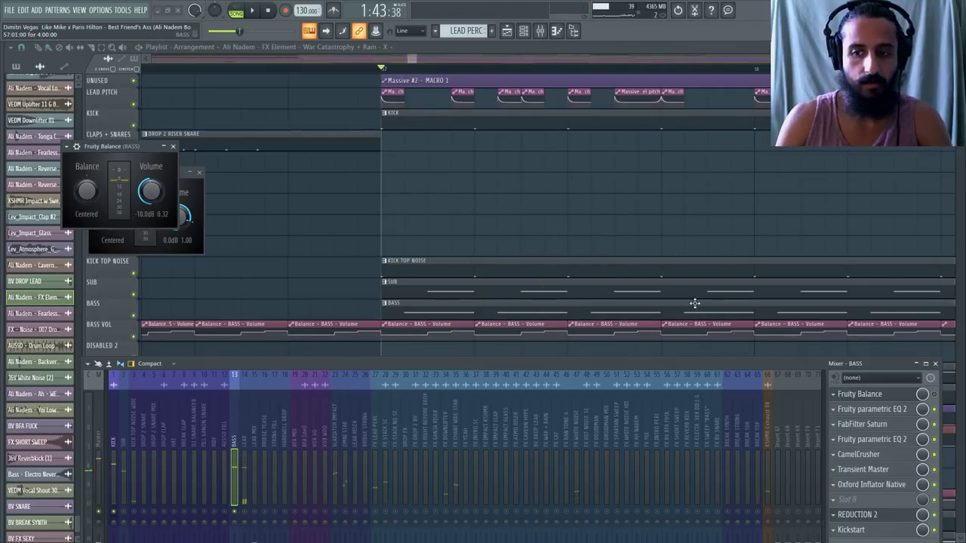
{"action": "key", "text": "space"}
{"action": "key", "text": "space"}
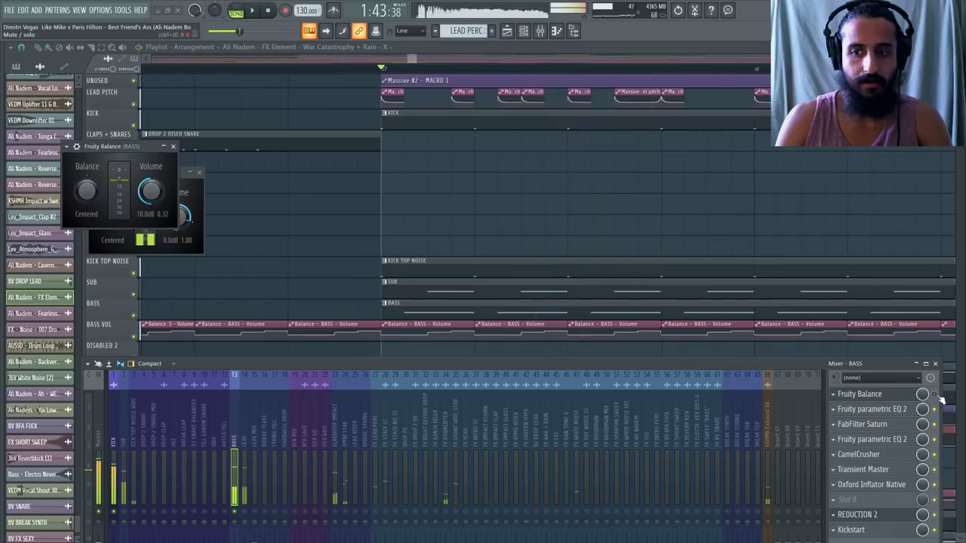
{"action": "left_click", "coordinate": [270, 10]}
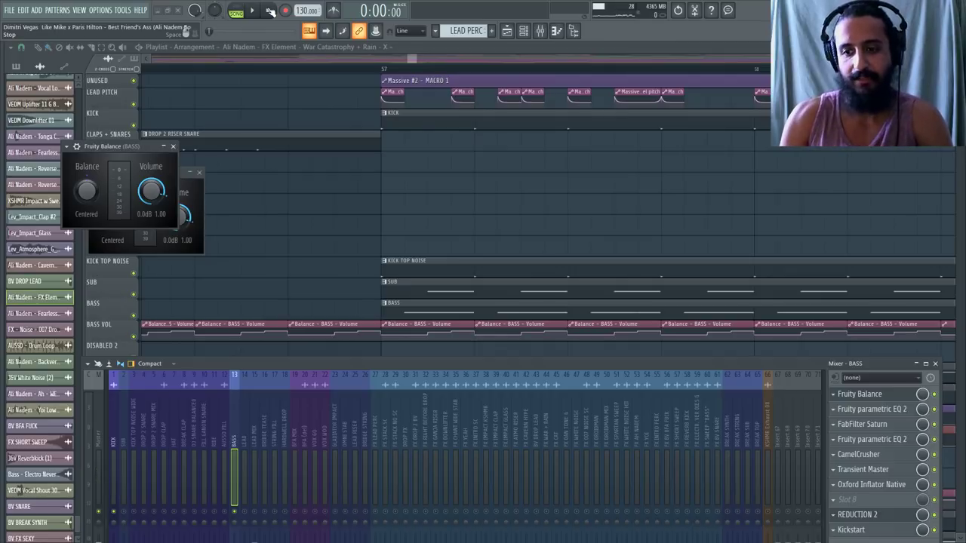
Examine the Volume control of REDUCTION 2 on the BASS and close the open effect windows
{"action": "left_click", "coordinate": [860, 516]}
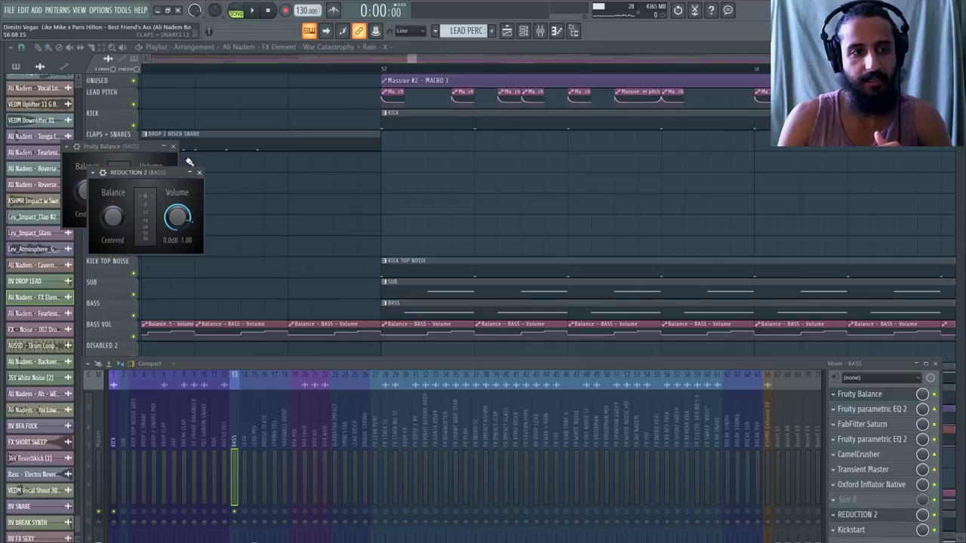
{"action": "left_click_drag", "start_coordinate": [159, 175], "coordinate": [409, 125]}
{"action": "mouse_move", "coordinate": [427, 166]}
{"action": "left_mouse_down"}
{"action": "mouse_move", "coordinate": [428, 182]}
{"action": "mouse_move", "coordinate": [433, 163]}
{"action": "left_mouse_up"}
{"action": "right_click", "coordinate": [435, 172]}
{"action": "left_click", "coordinate": [479, 270]}
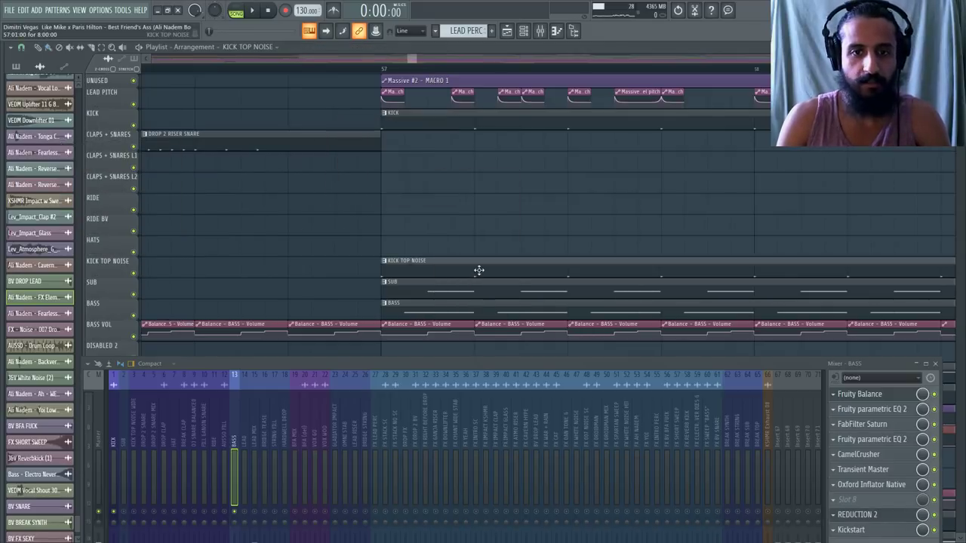
Close the mixer and review the whole arrangement in the playlist
{"action": "scroll", "coordinate": [474, 266], "scroll_direction": "down", "scroll_amount": 4}
{"action": "scroll", "coordinate": [472, 265], "scroll_direction": "down", "scroll_amount": 3}
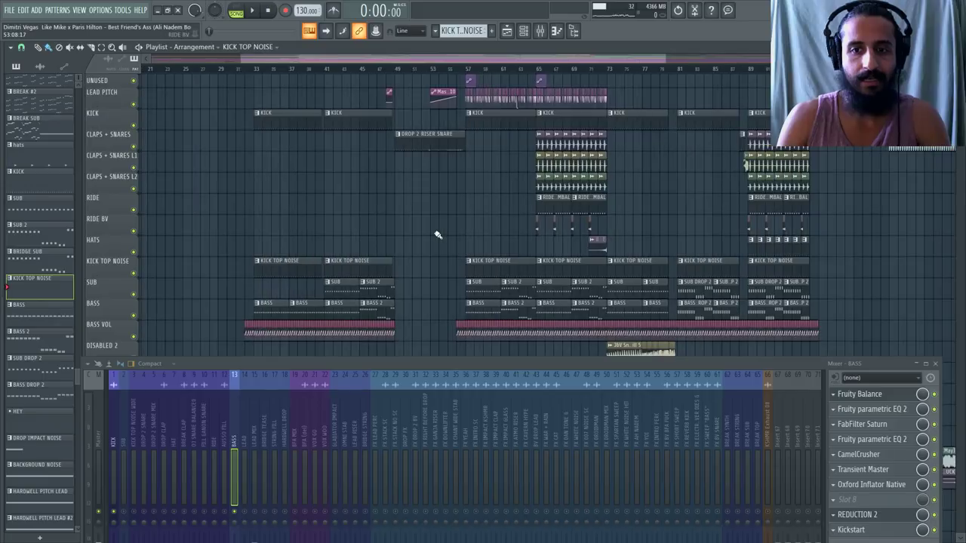
{"action": "left_click", "coordinate": [936, 363]}
{"action": "scroll", "coordinate": [323, 335], "scroll_direction": "down", "scroll_amount": 1}
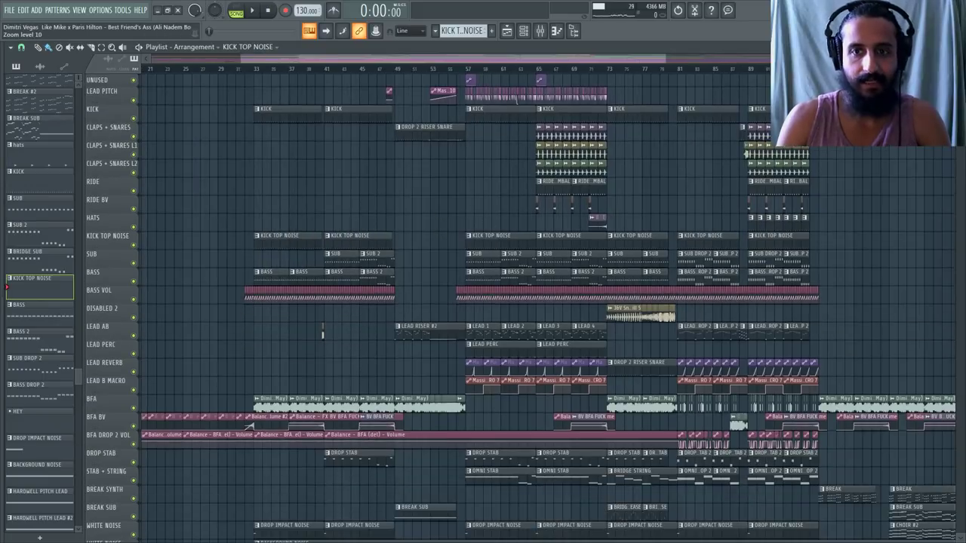
{"action": "scroll", "coordinate": [913, 276], "scroll_direction": "up", "scroll_amount": 1}
{"action": "scroll", "coordinate": [913, 276], "scroll_direction": "down", "scroll_amount": 4}
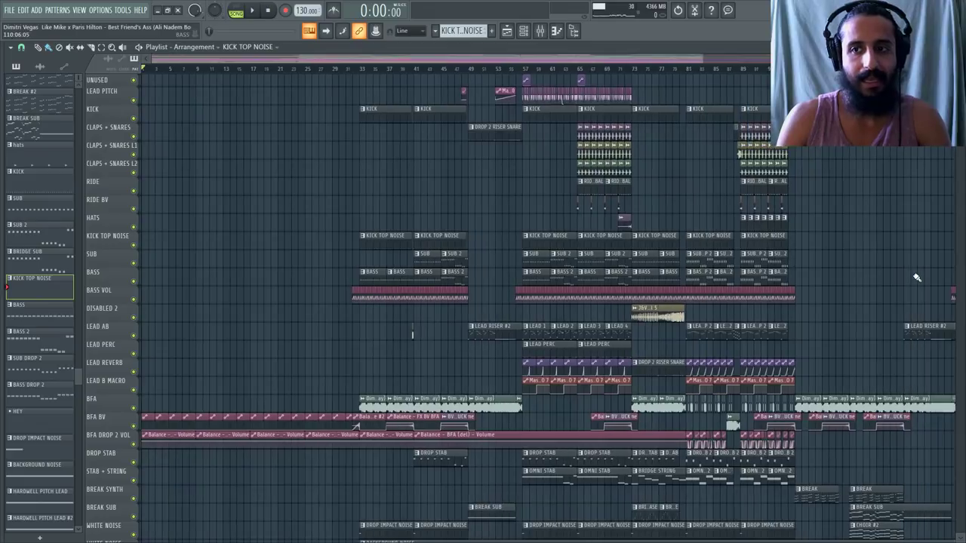
{"action": "scroll", "coordinate": [671, 243], "scroll_direction": "down", "scroll_amount": 1}
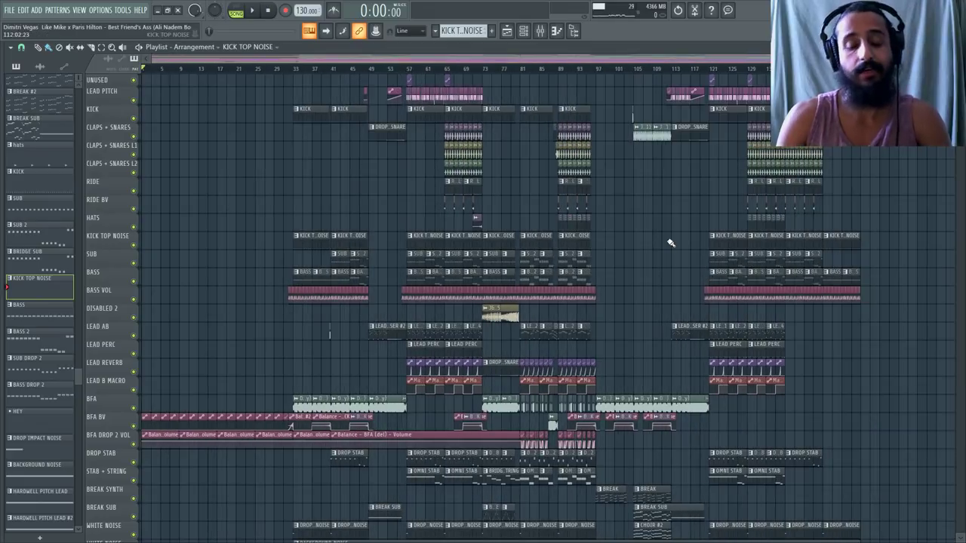